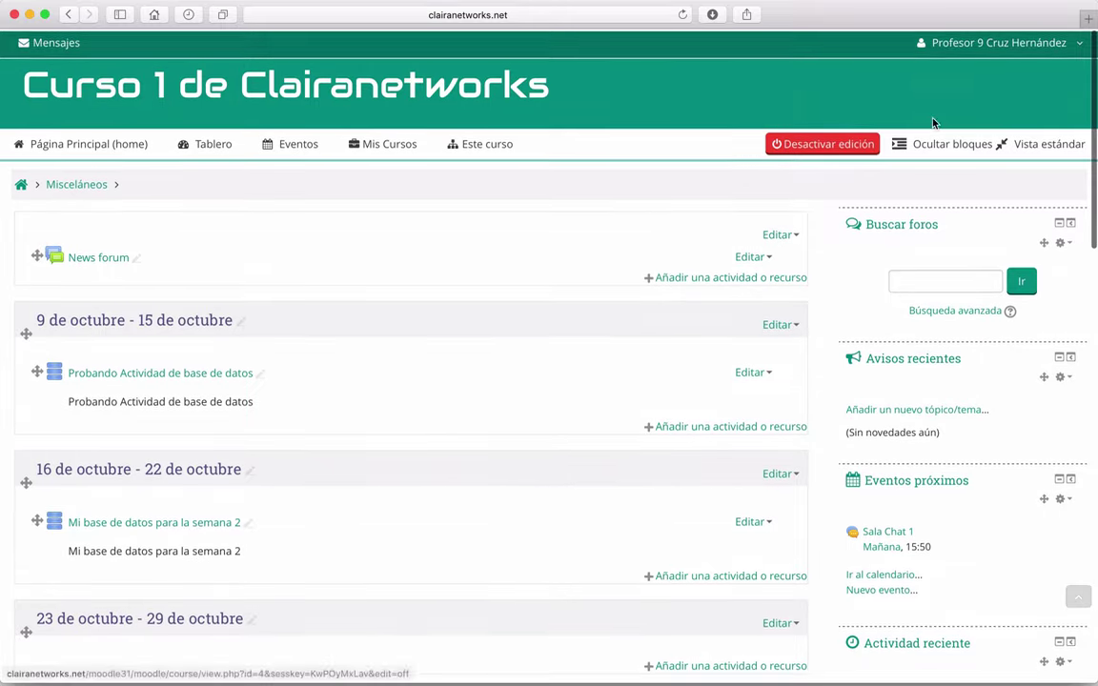
click(939, 42)
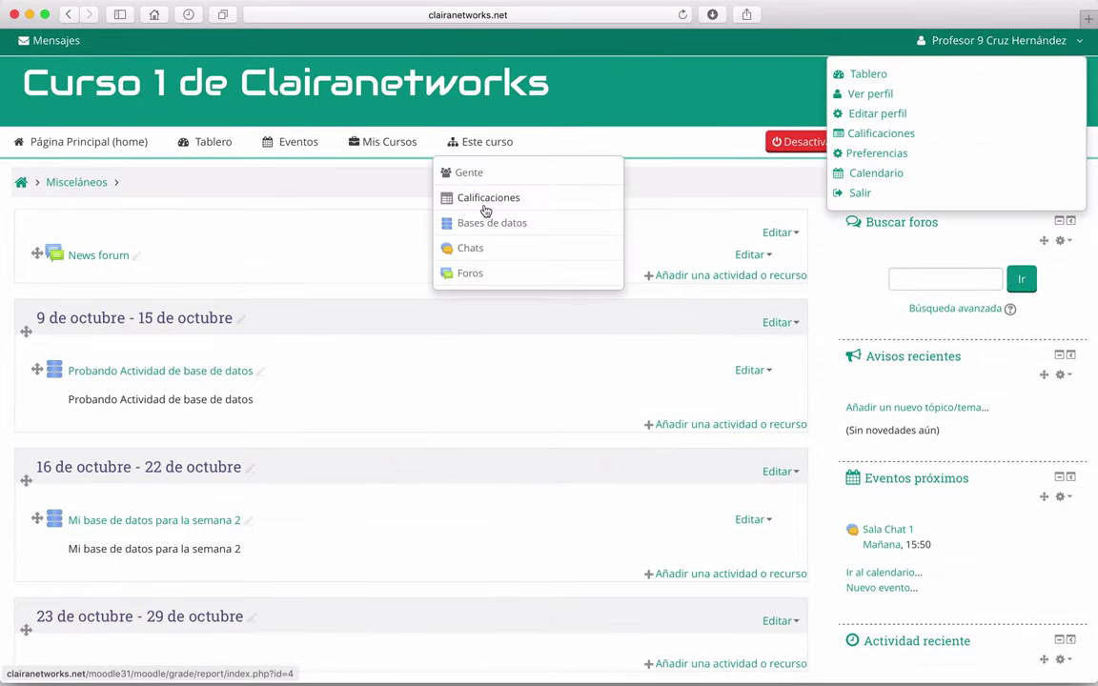
click(329, 230)
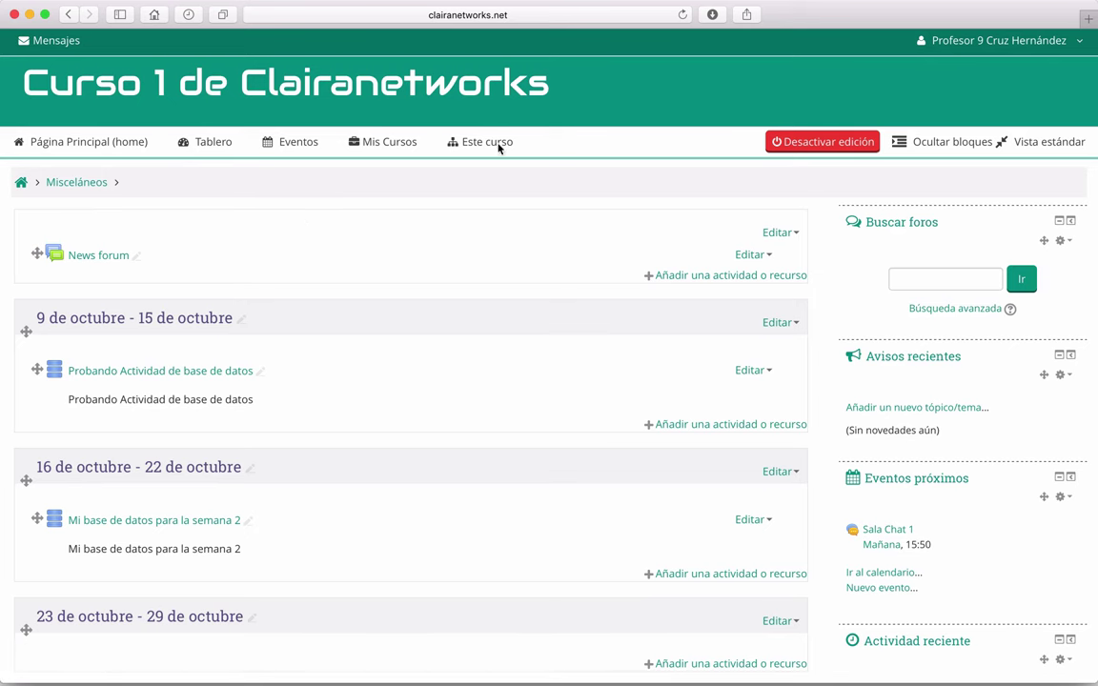
Step: Turn off course editing and review the weekly sections and their activities as they look outside edit mode
click(845, 142)
scroll(451, 403, down, 3)
scroll(451, 404, down, 1)
scroll(451, 404, down, 2)
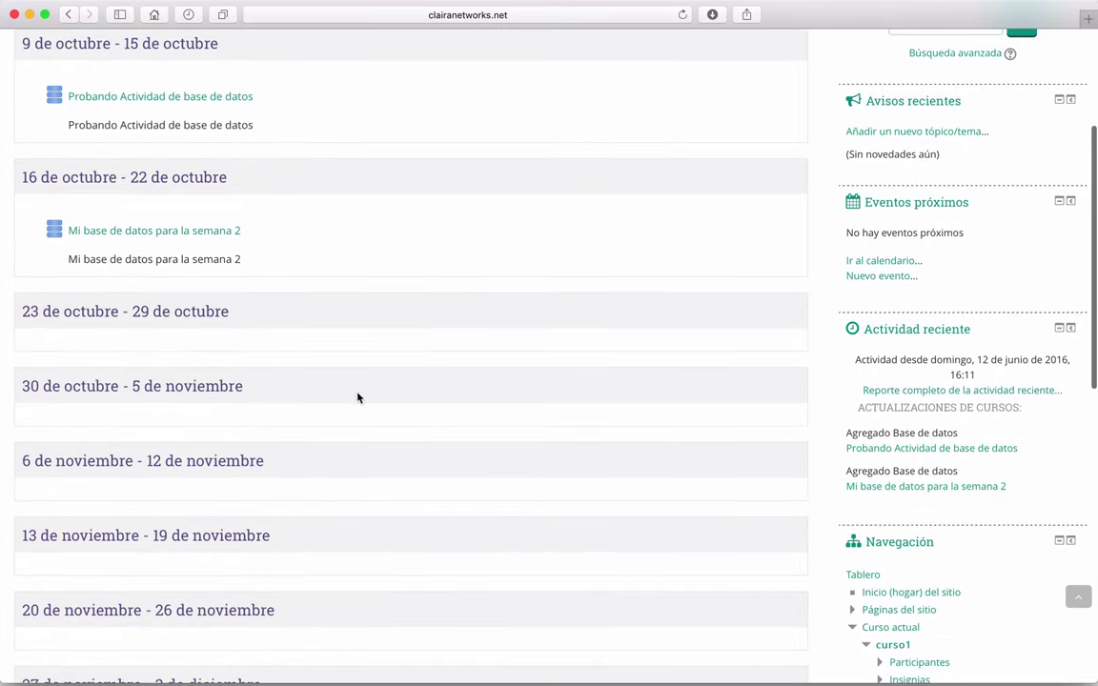
scroll(391, 265, up, 5)
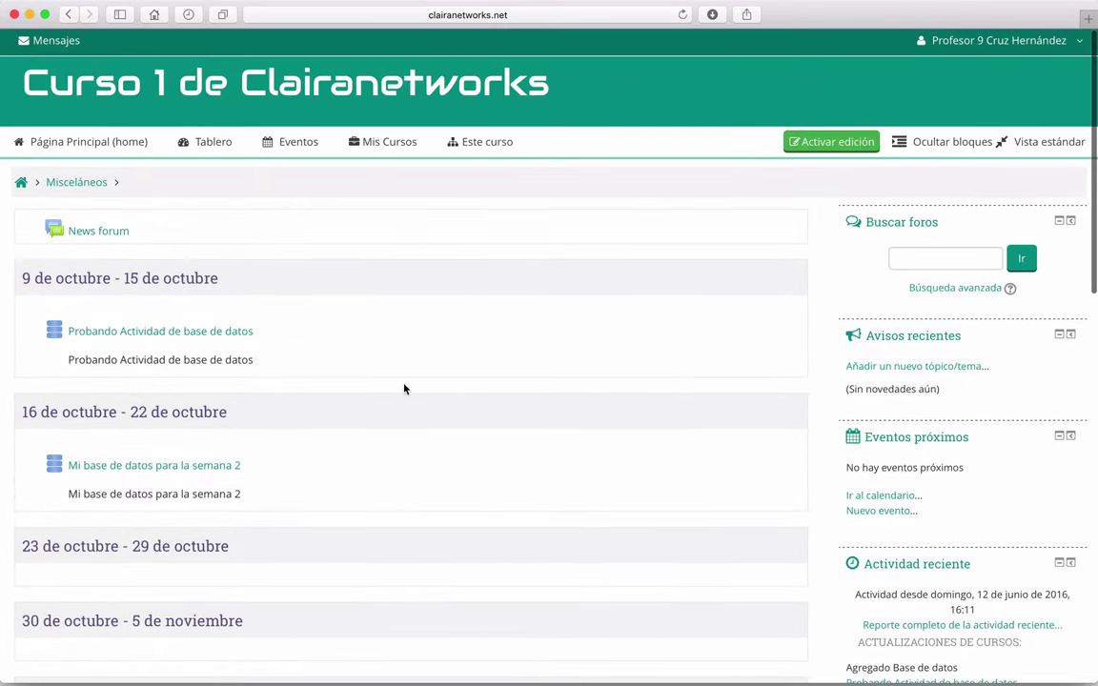
scroll(356, 437, down, 10)
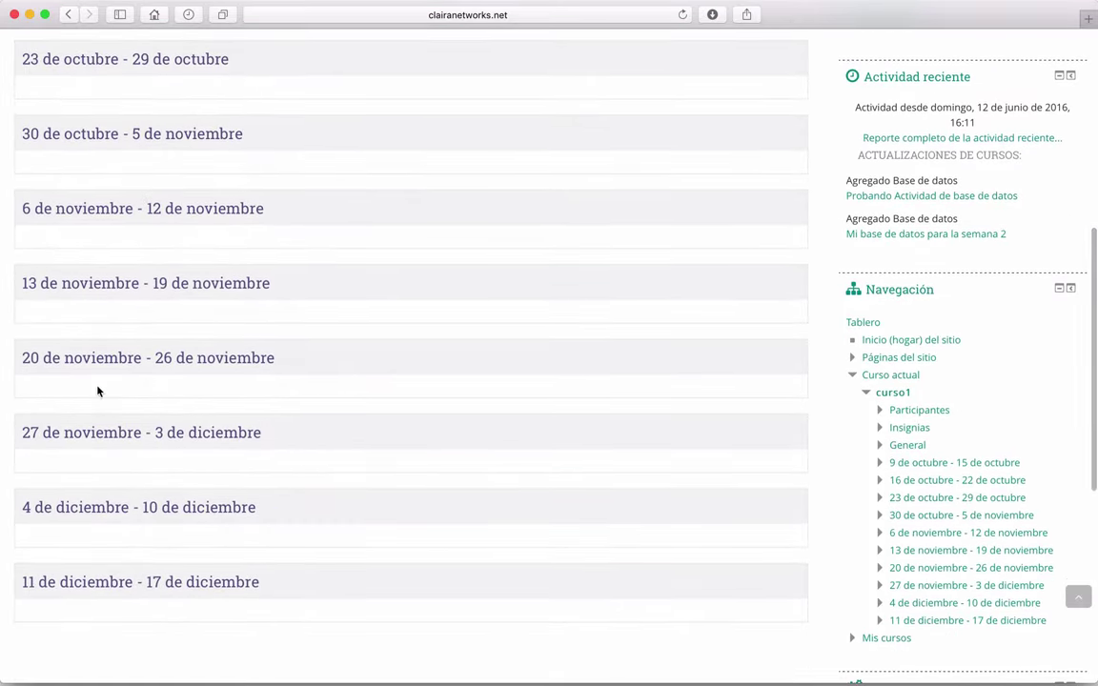
scroll(94, 476, down, 3)
scroll(93, 483, up, 10)
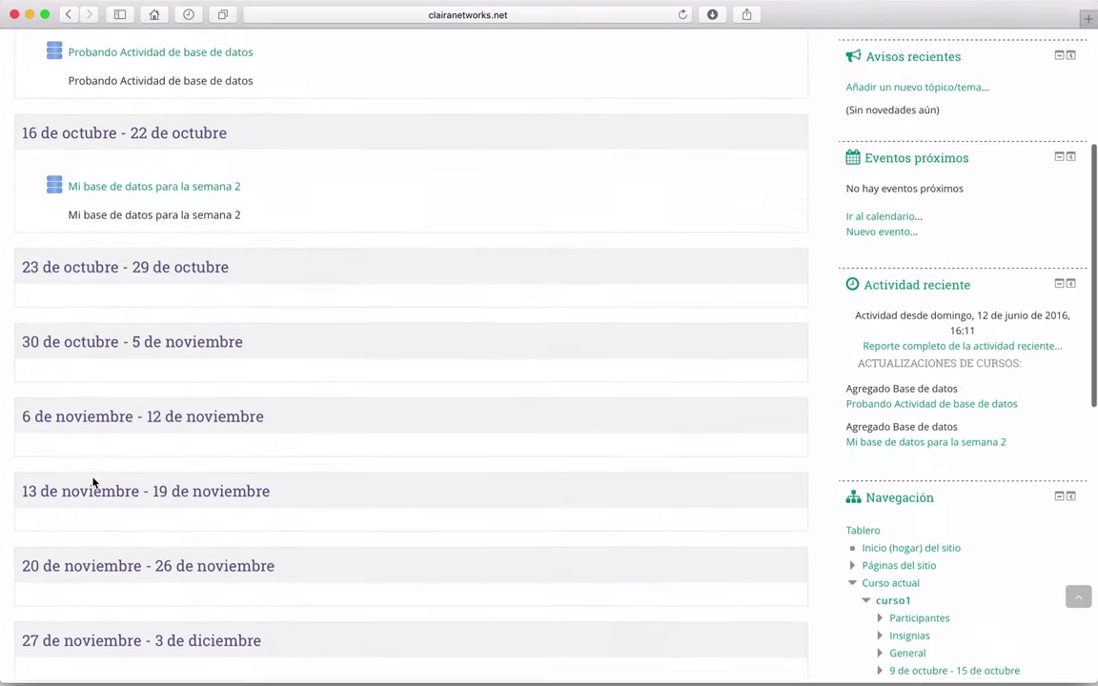
scroll(94, 483, down, 7)
scroll(93, 483, up, 5)
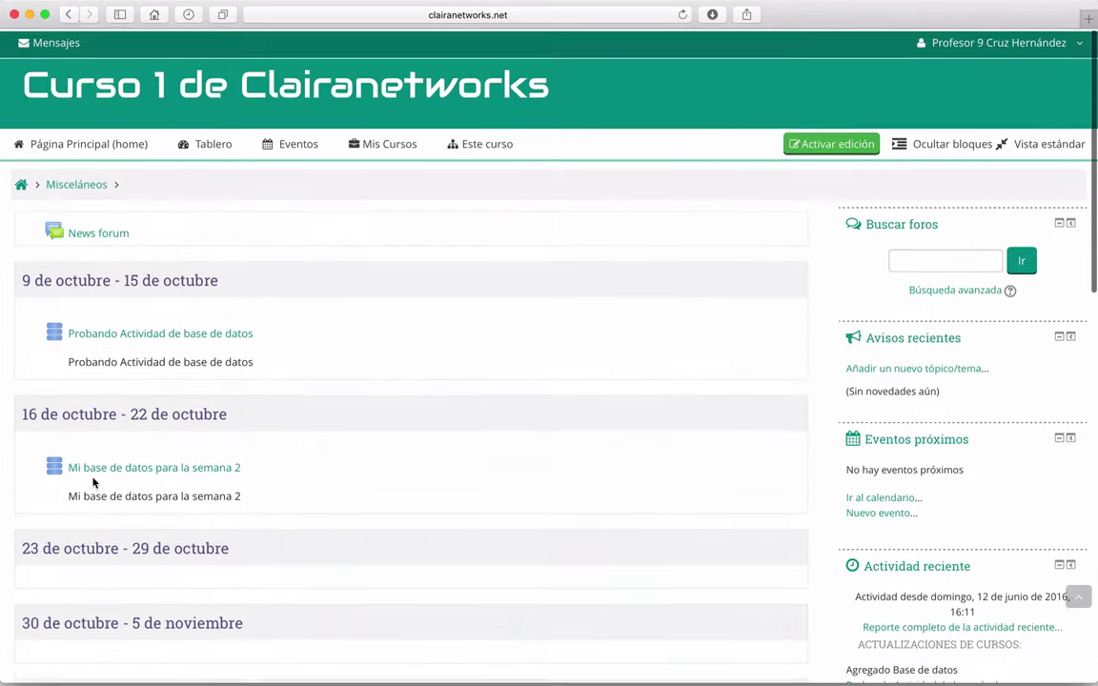
scroll(351, 412, down, 4)
scroll(236, 305, up, 5)
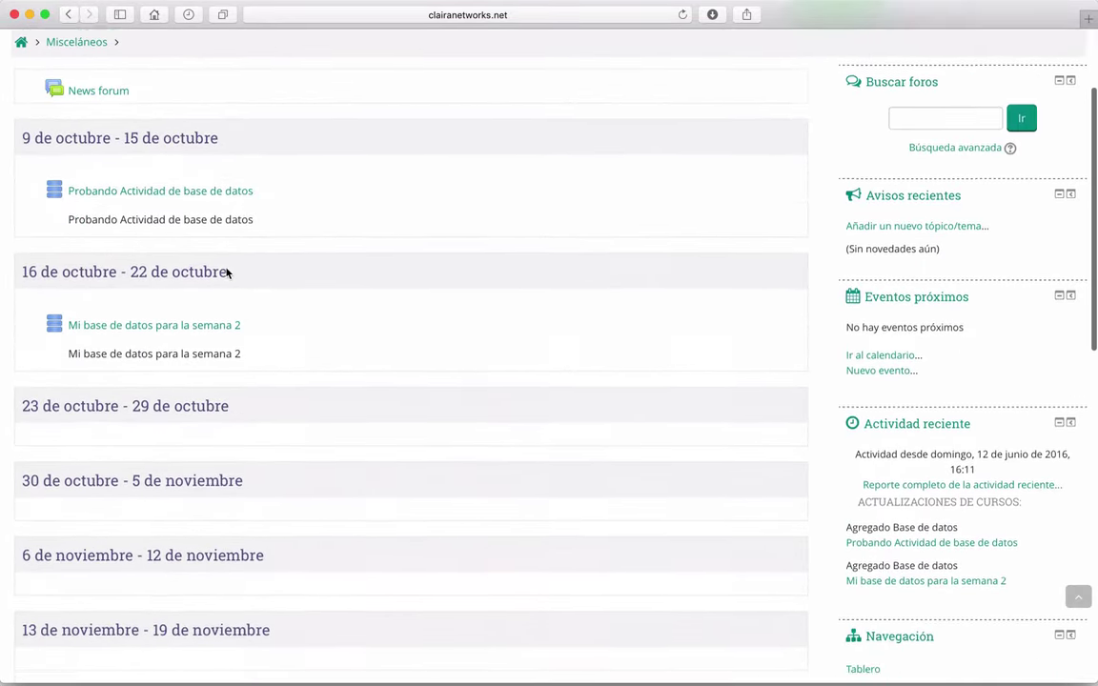
scroll(127, 192, down, 10)
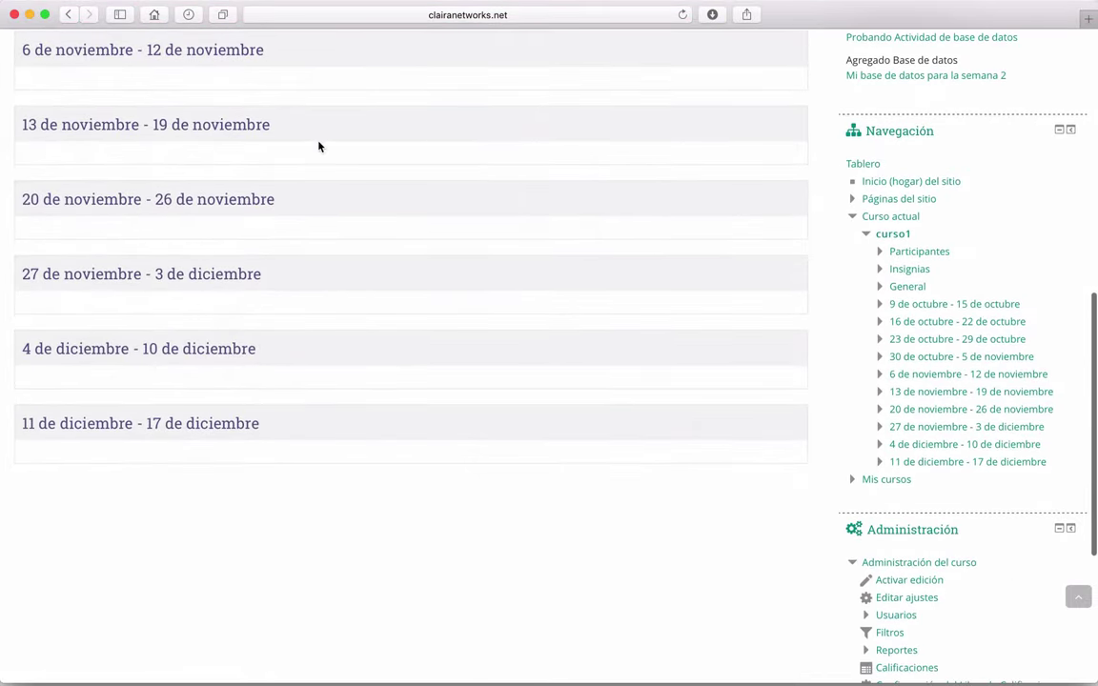
scroll(159, 486, up, 9)
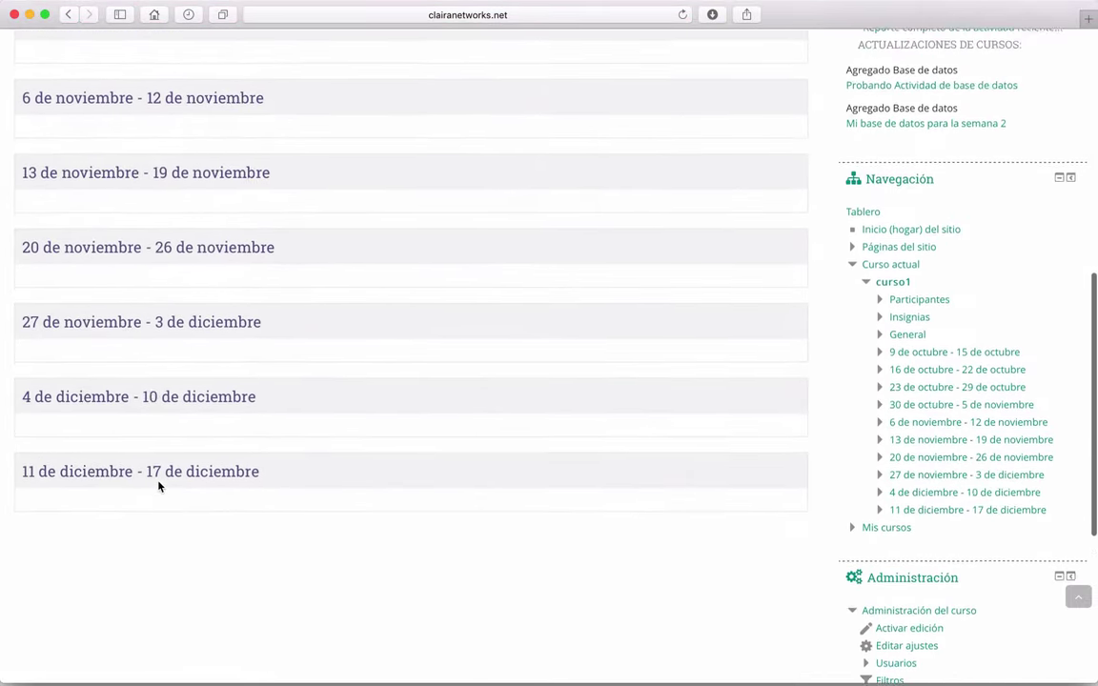
scroll(159, 486, up, 3)
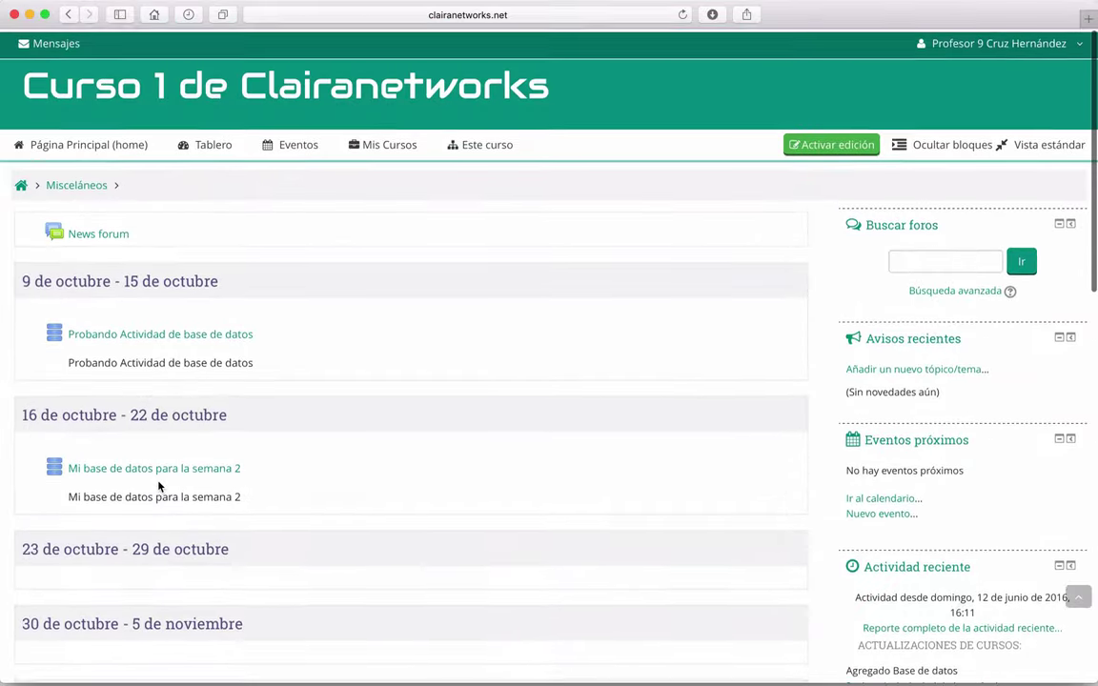
scroll(490, 355, down, 1)
scroll(490, 355, down, 1)
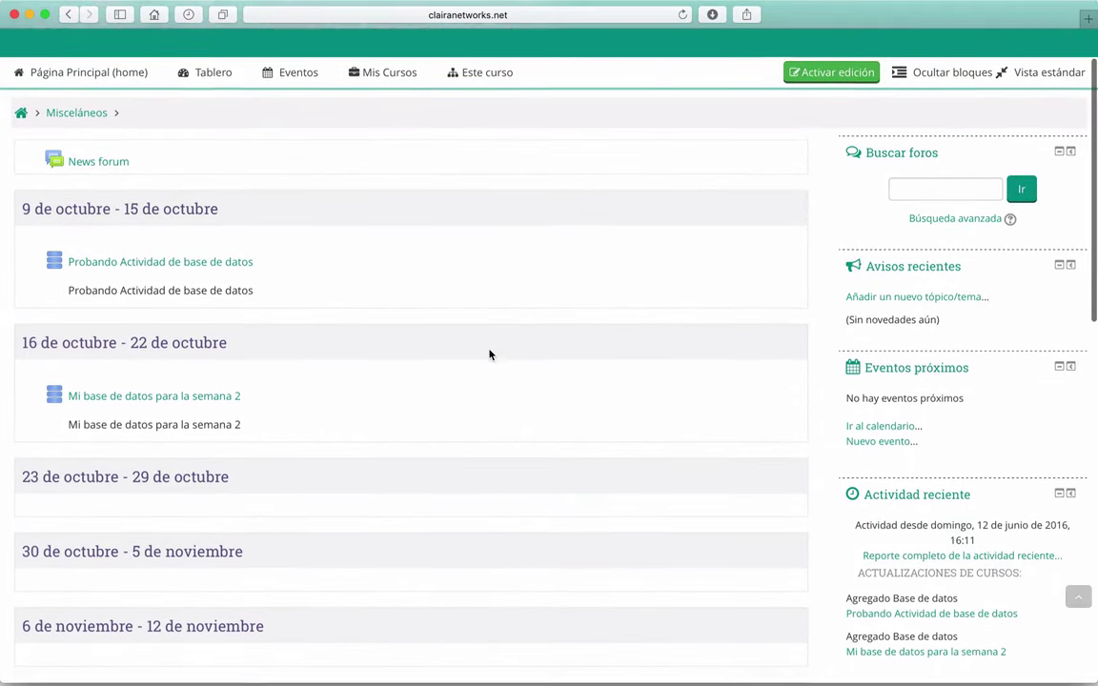
scroll(490, 355, up, 2)
scroll(490, 355, up, 1)
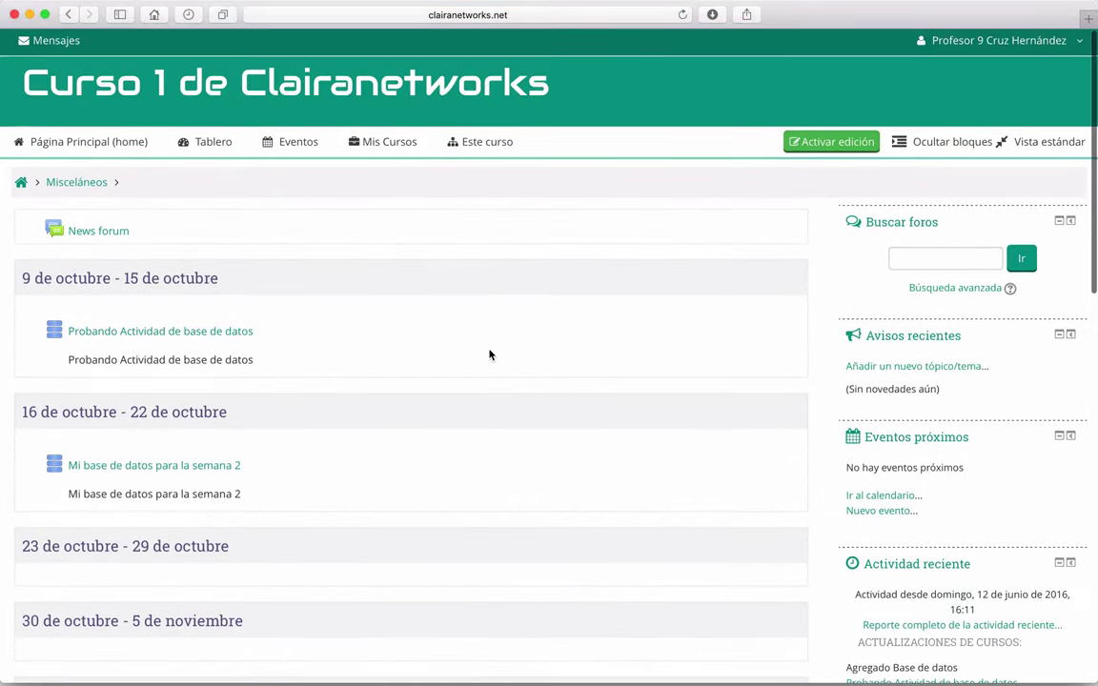
Step: Turn course editing on and look over the editing options of the weekly sections
click(846, 142)
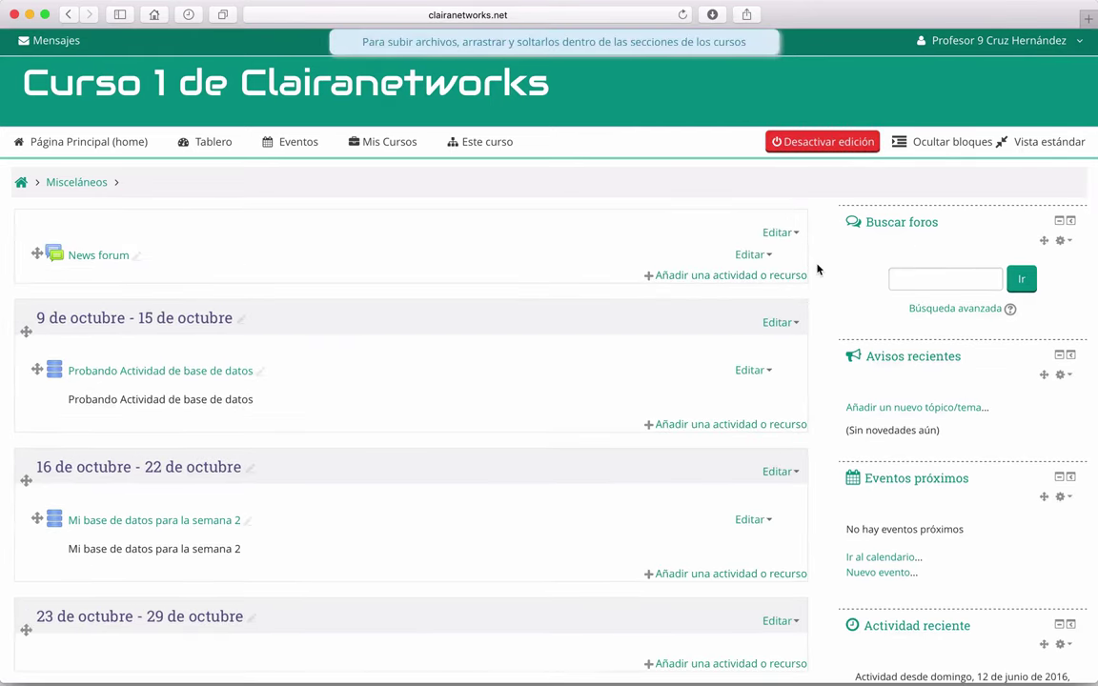
scroll(815, 271, down, 7)
scroll(817, 269, down, 7)
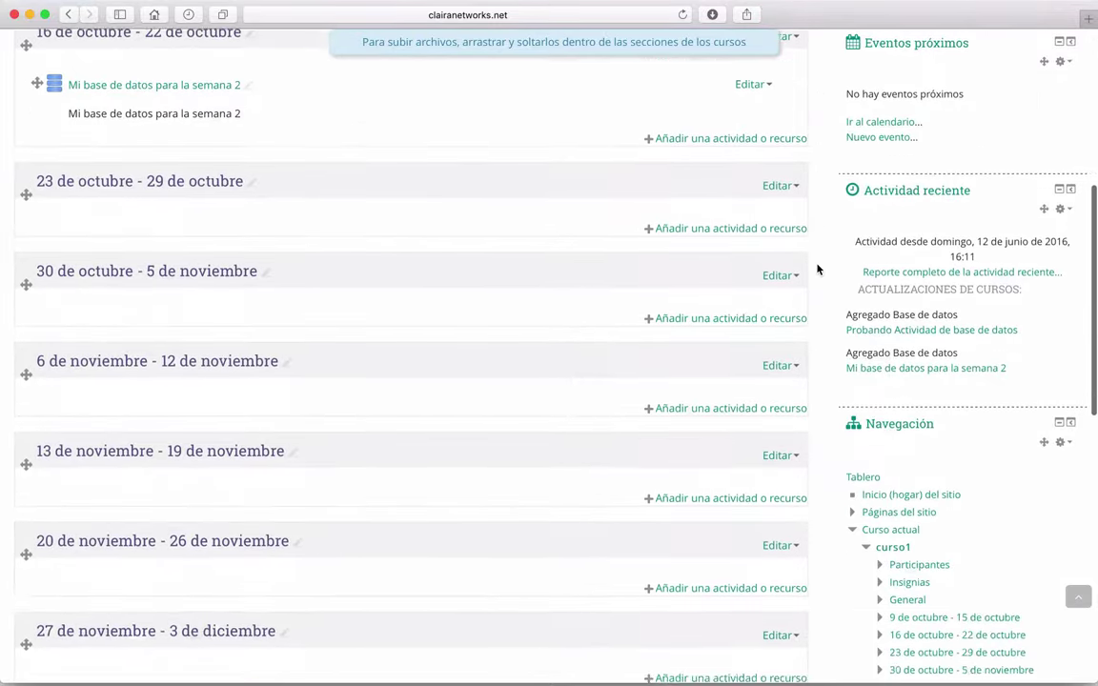
scroll(817, 269, up, 3)
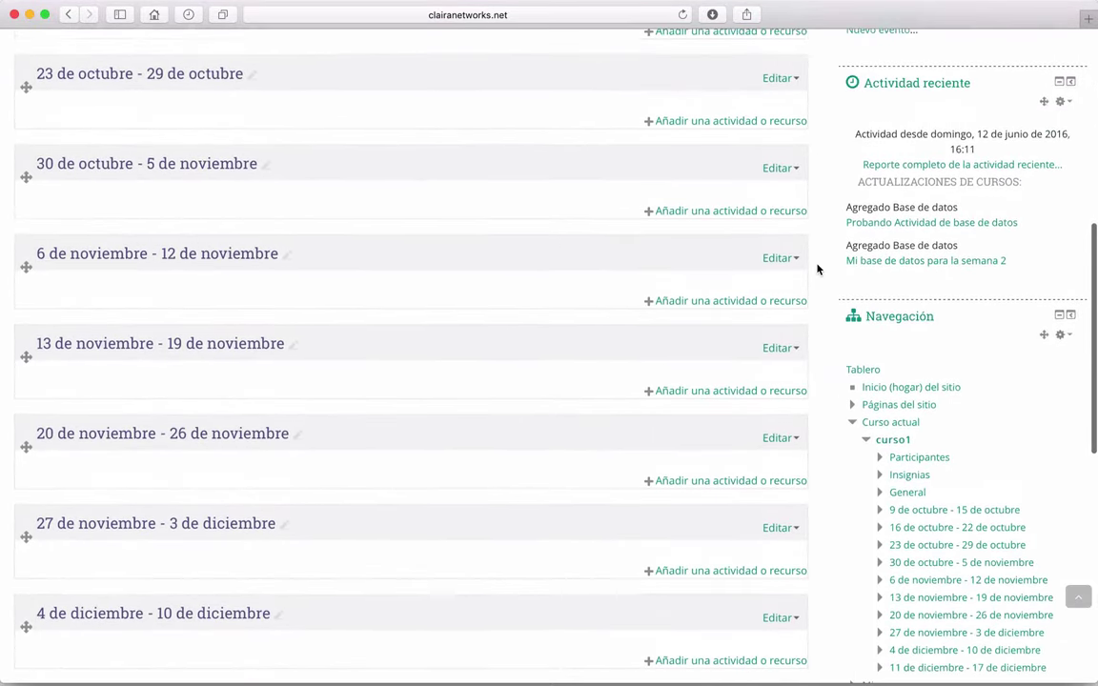
scroll(191, 253, up, 4)
scroll(192, 256, up, 1)
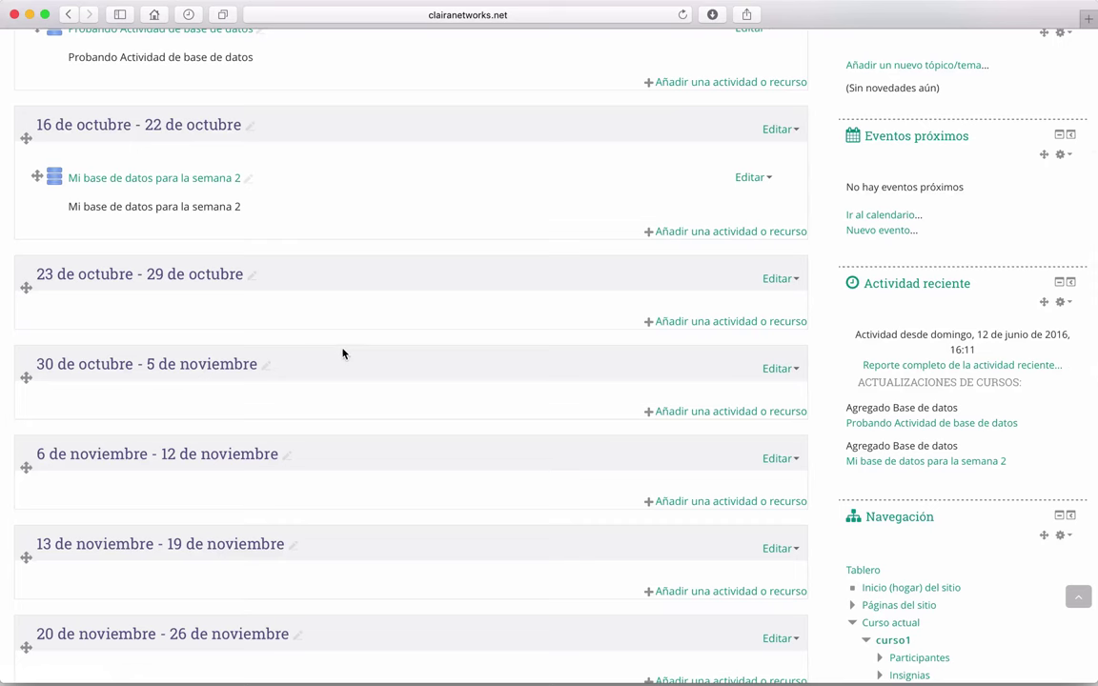
Step: Add a Chat activity to the 23 de octubre - 29 de octubre section after reading its help text
click(714, 324)
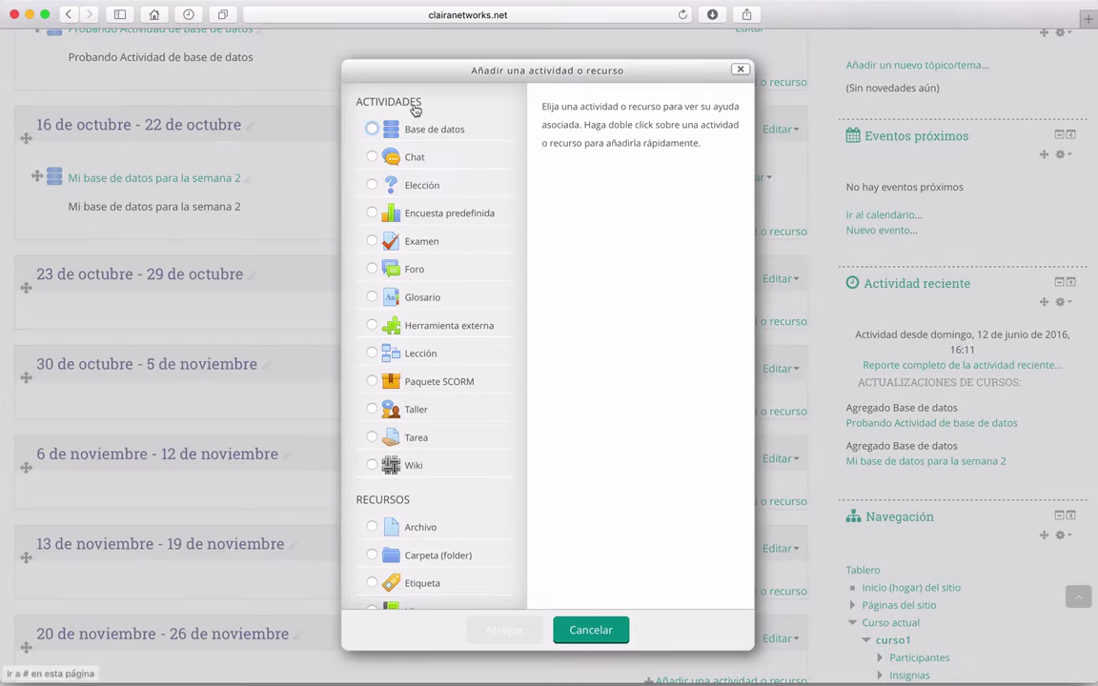
click(413, 159)
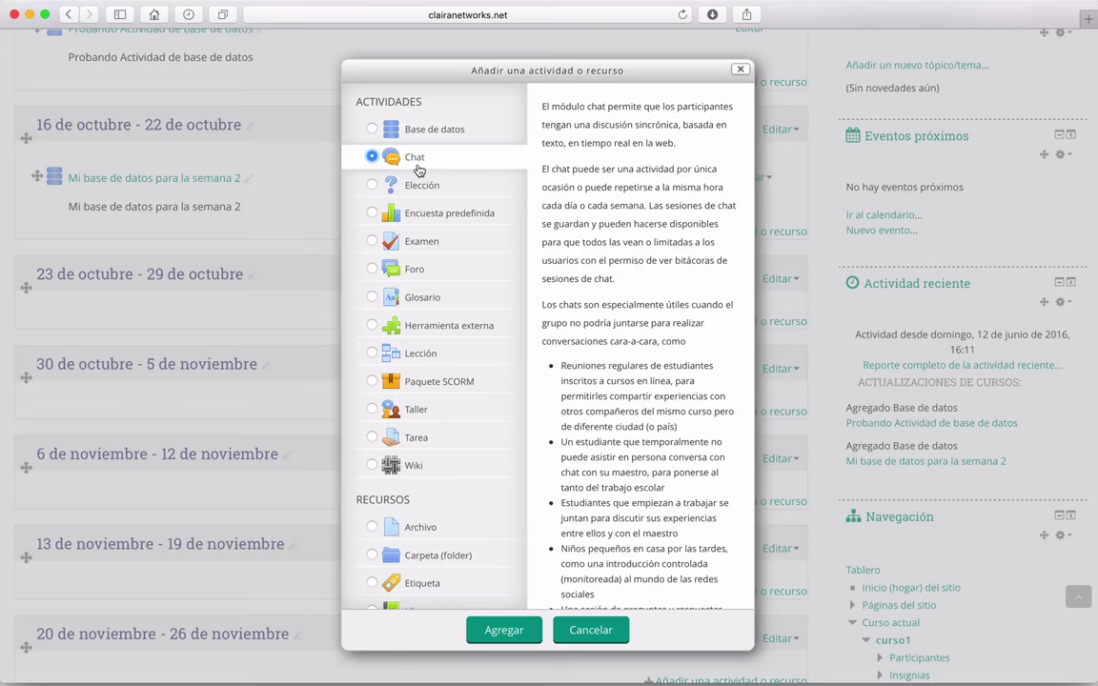
scroll(644, 243, down, 5)
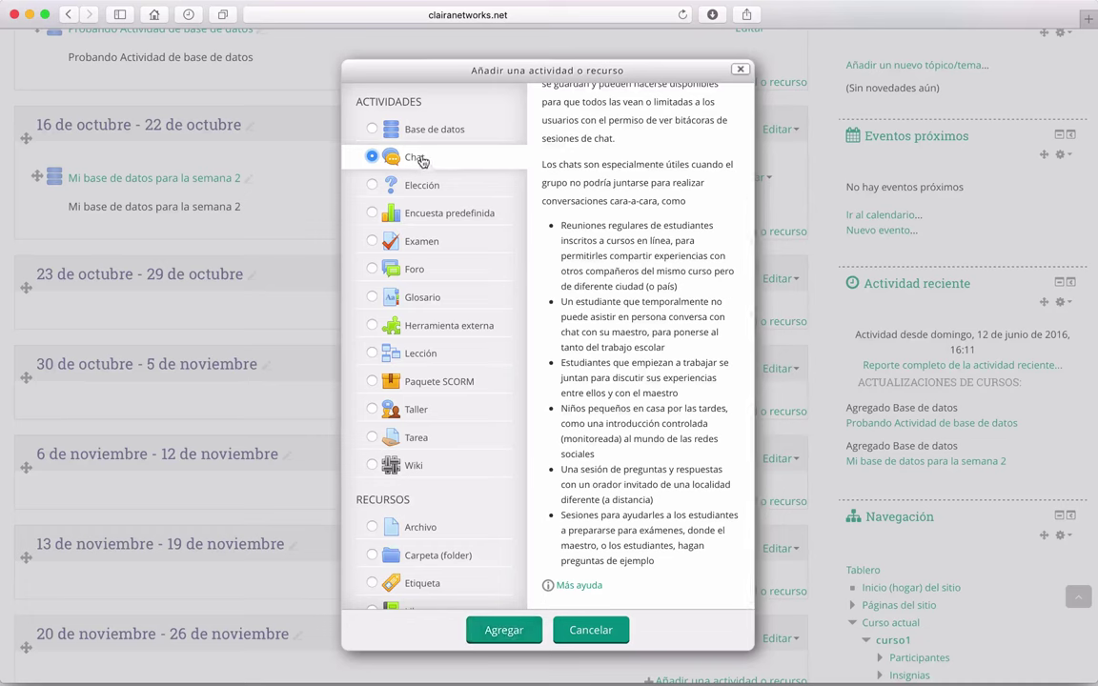
click(492, 637)
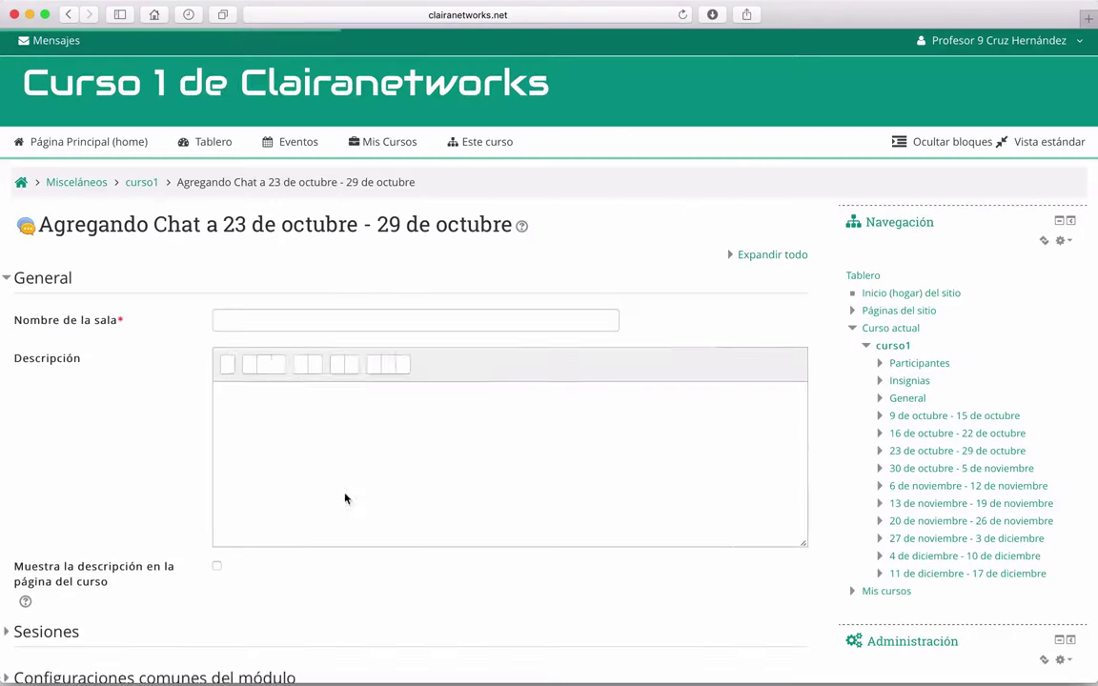
Step: Name the chat room "Saludando a tus compañeros" and copy the same text into its description
scroll(118, 434, down, 2)
scroll(118, 434, down, 2)
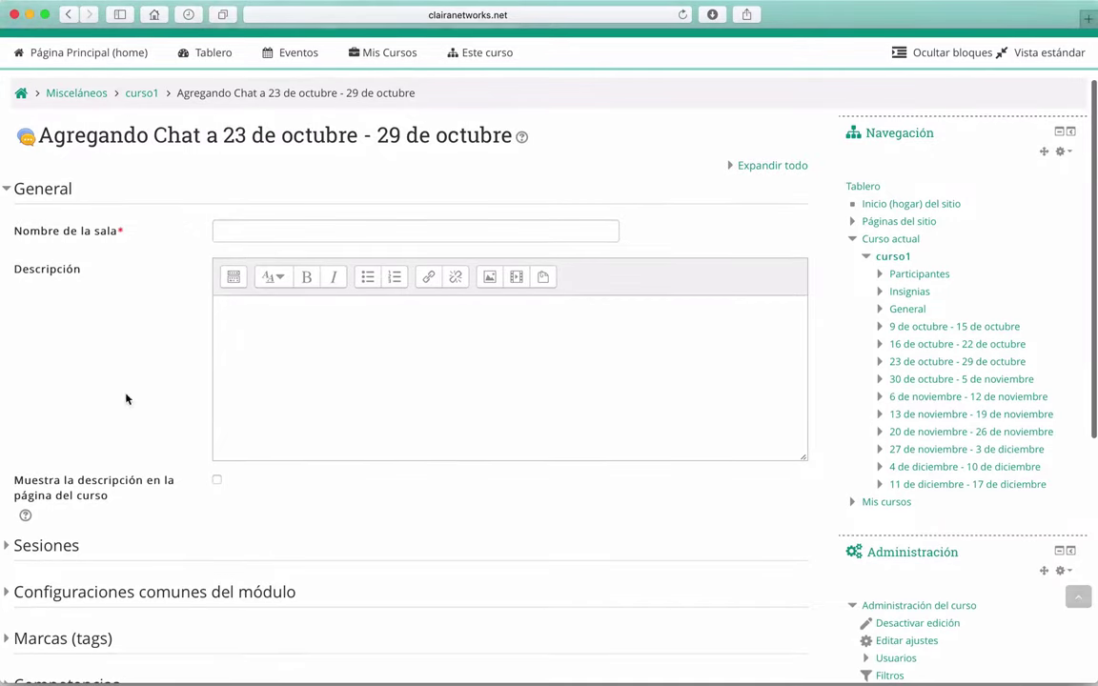
click(244, 230)
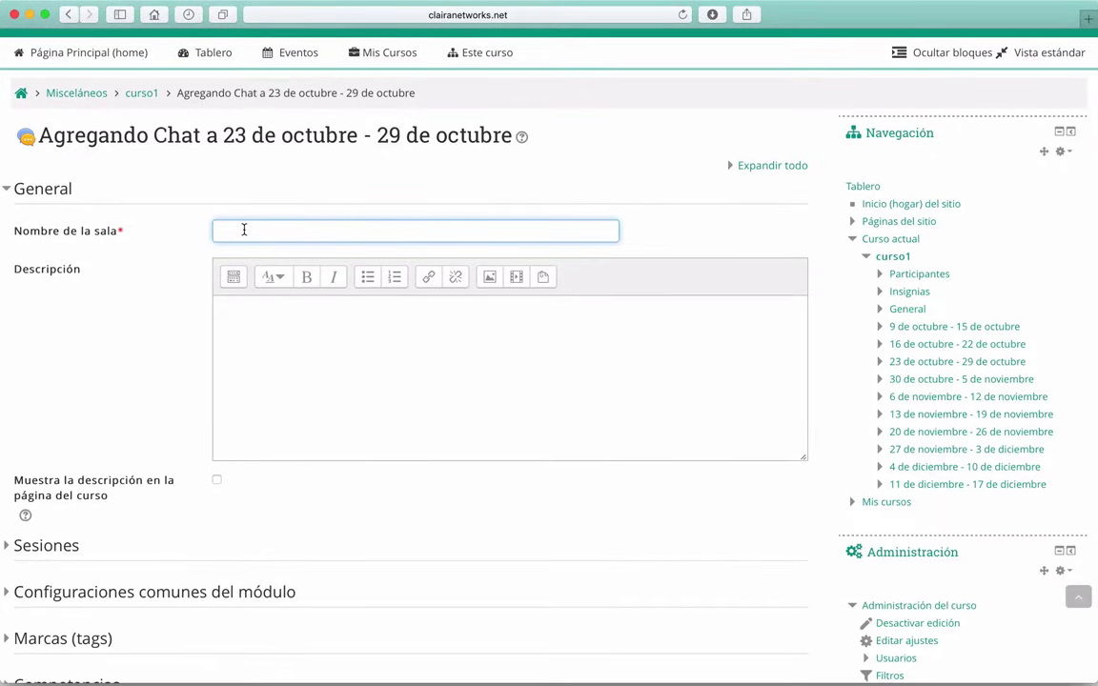
text(Saludando a tus compañeros)
triple_click(255, 235)
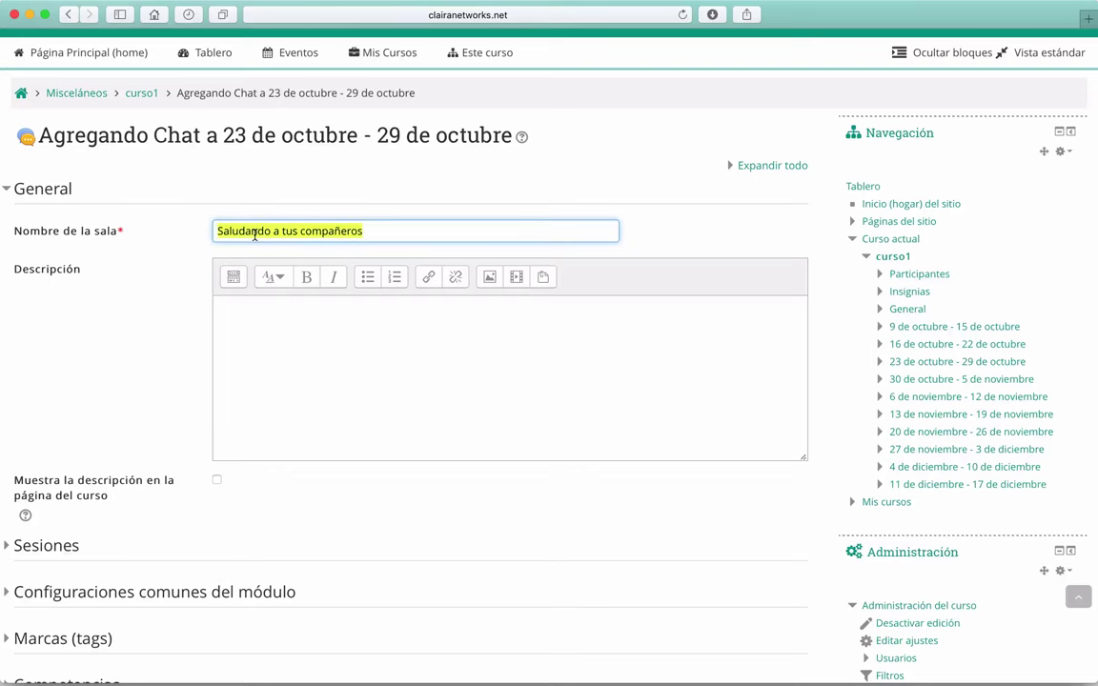
key(super+c)
click(289, 321)
key(super+v)
Step: Enable showing the chat description on the course page
scroll(128, 319, down, 4)
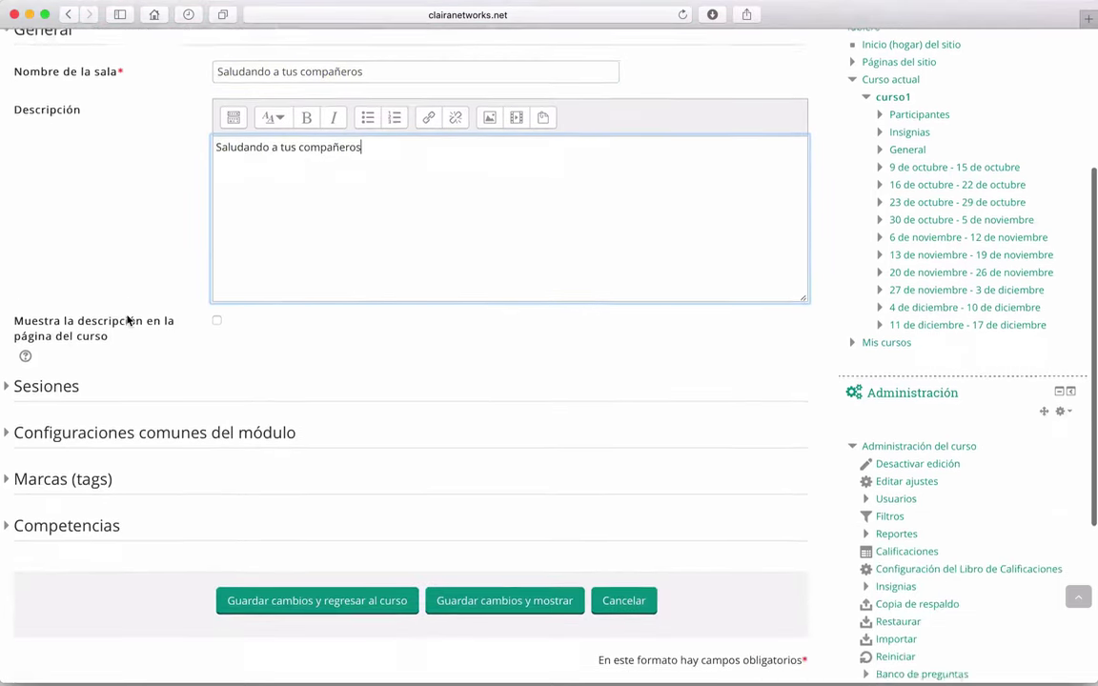
scroll(191, 353, down, 1)
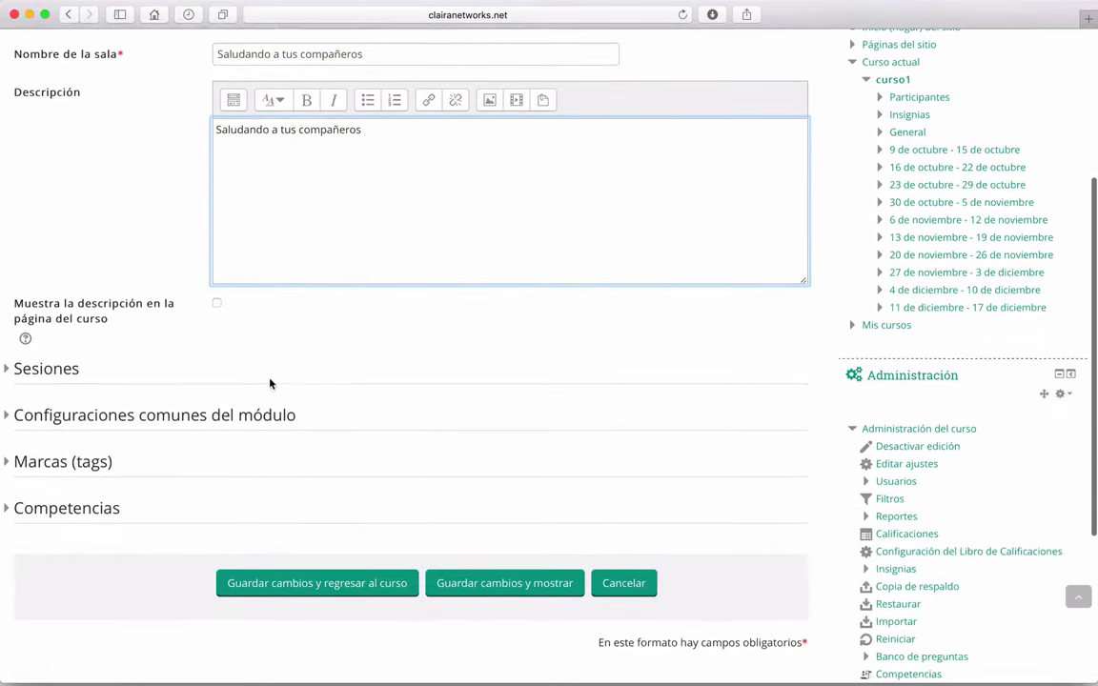
click(218, 307)
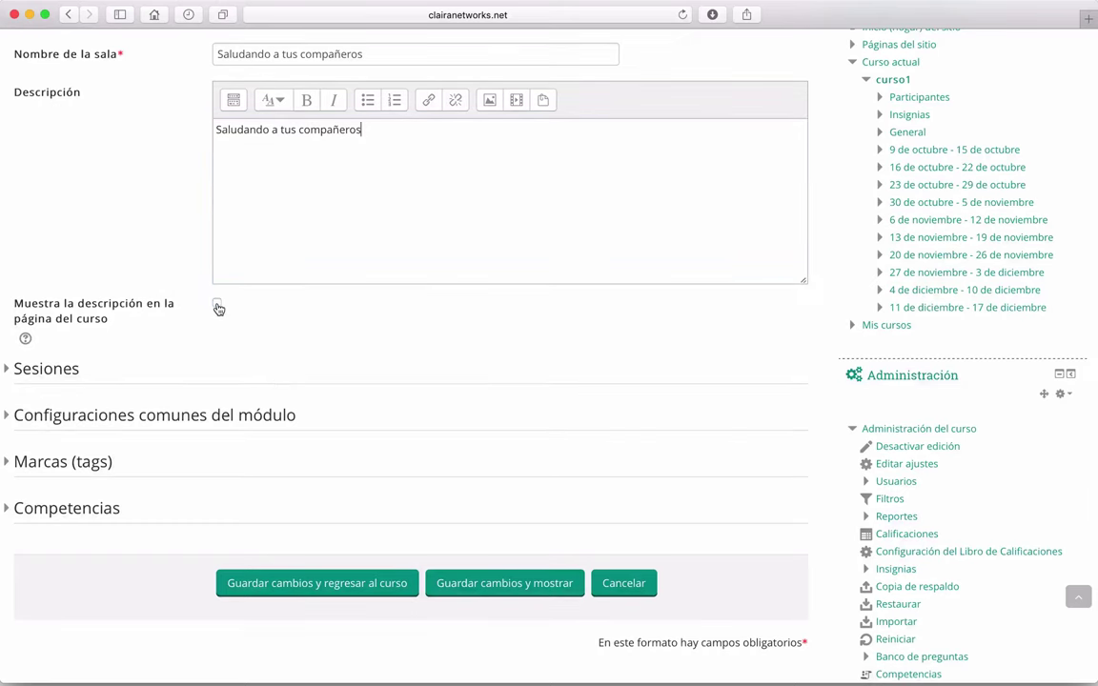
Step: Expand the Sesiones settings and set the next chat appointment to day 15 of junio
scroll(184, 134, down, 5)
scroll(205, 137, up, 1)
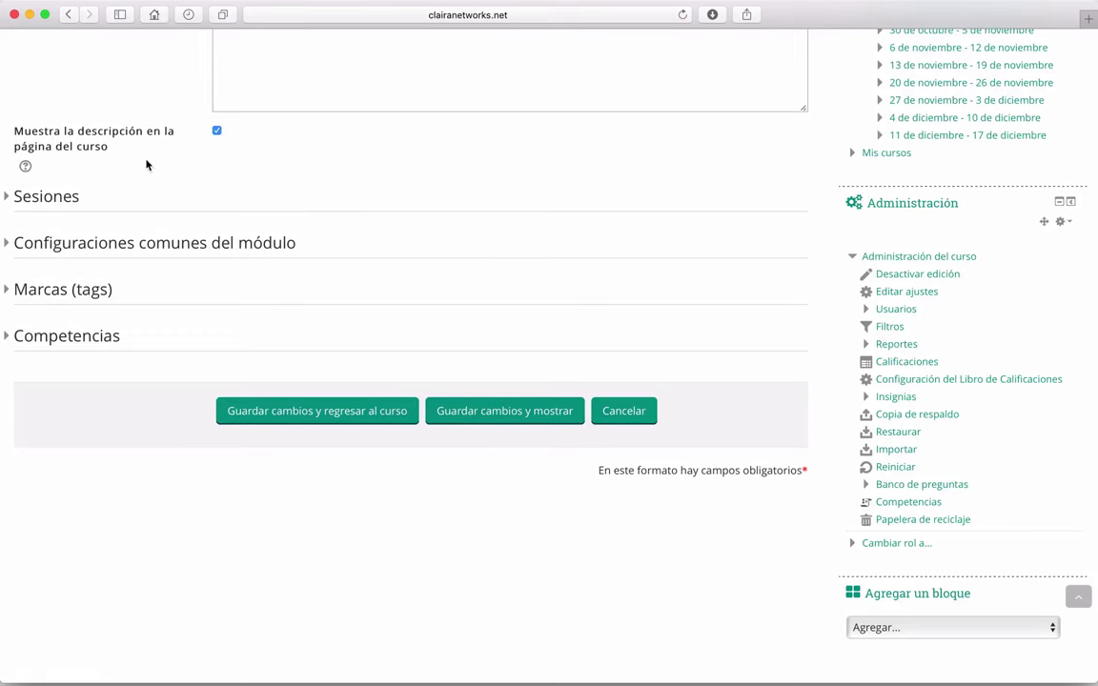
scroll(147, 166, up, 3)
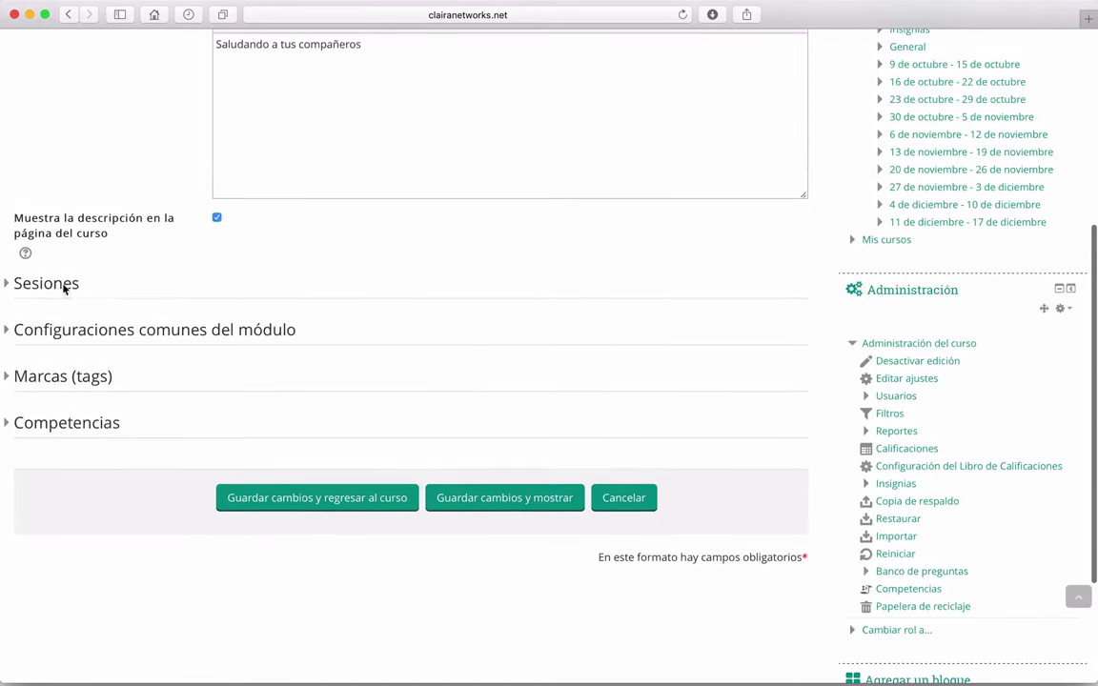
click(10, 285)
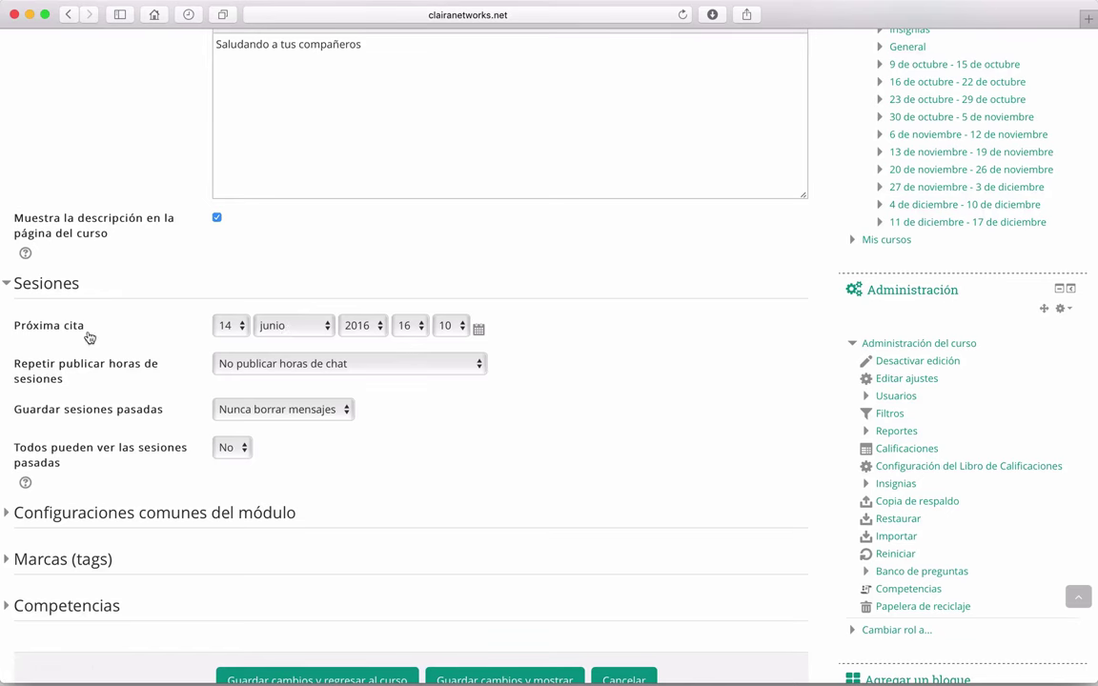
scroll(112, 340, up, 1)
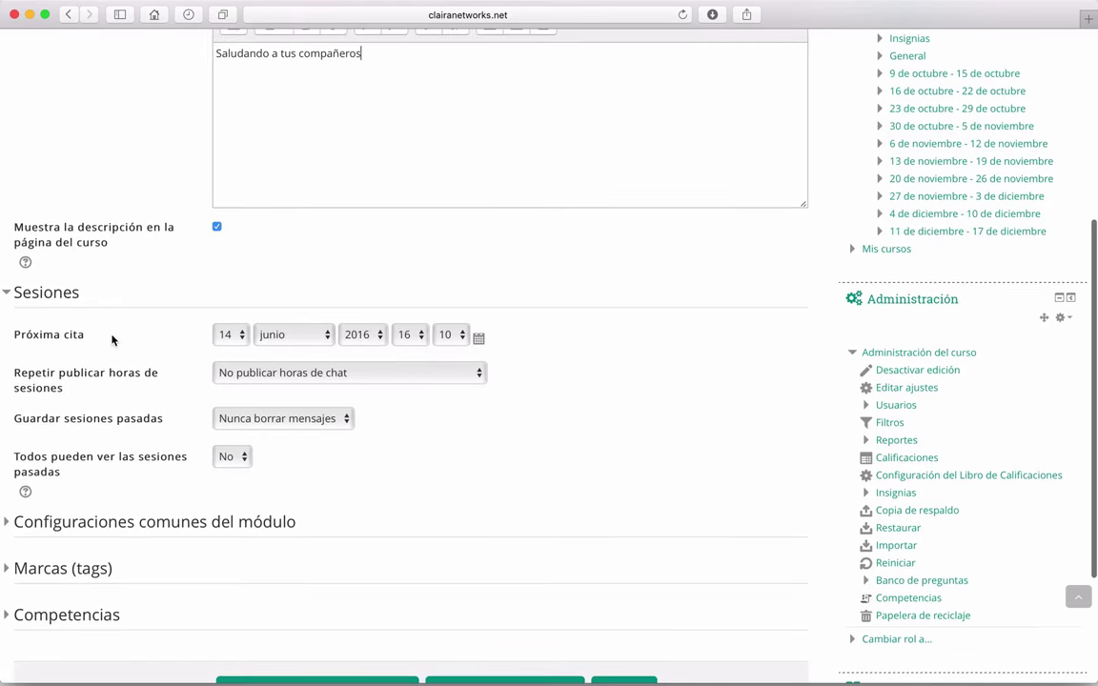
click(239, 341)
click(227, 351)
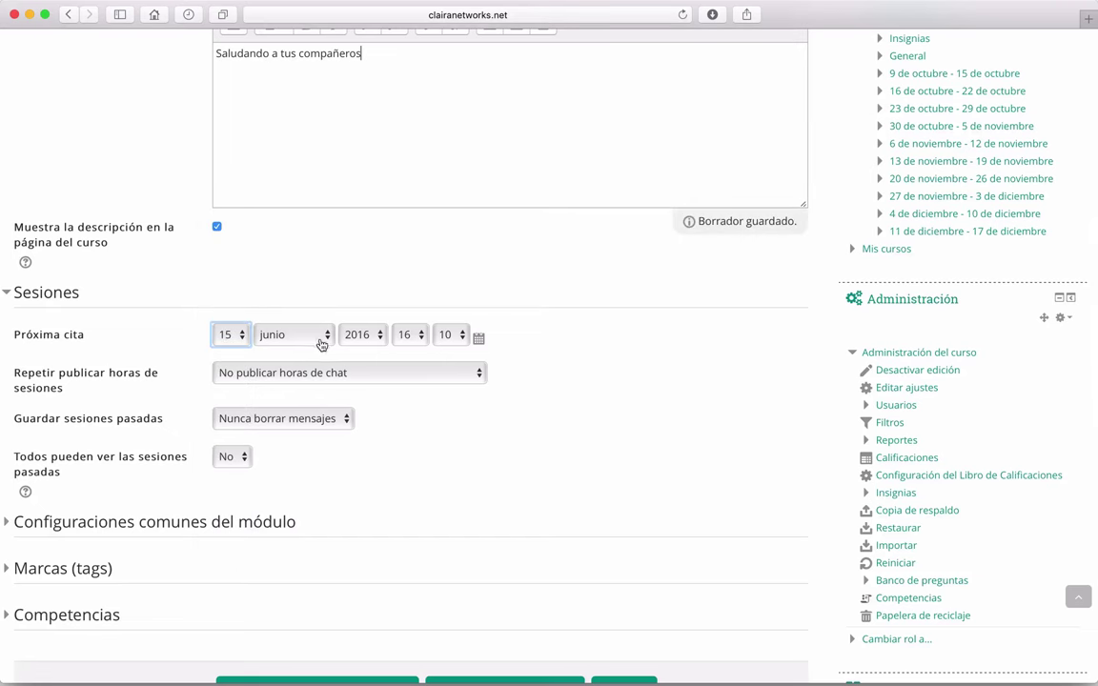
click(322, 340)
click(394, 298)
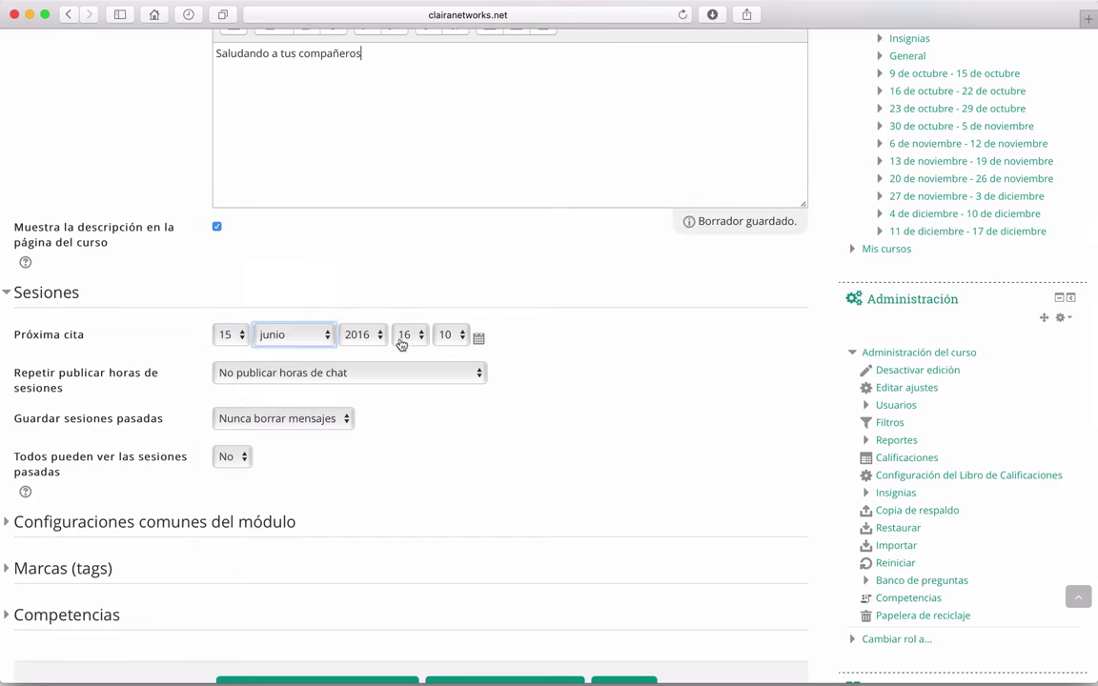
Step: Set the time of the next chat appointment to 10:00
click(421, 336)
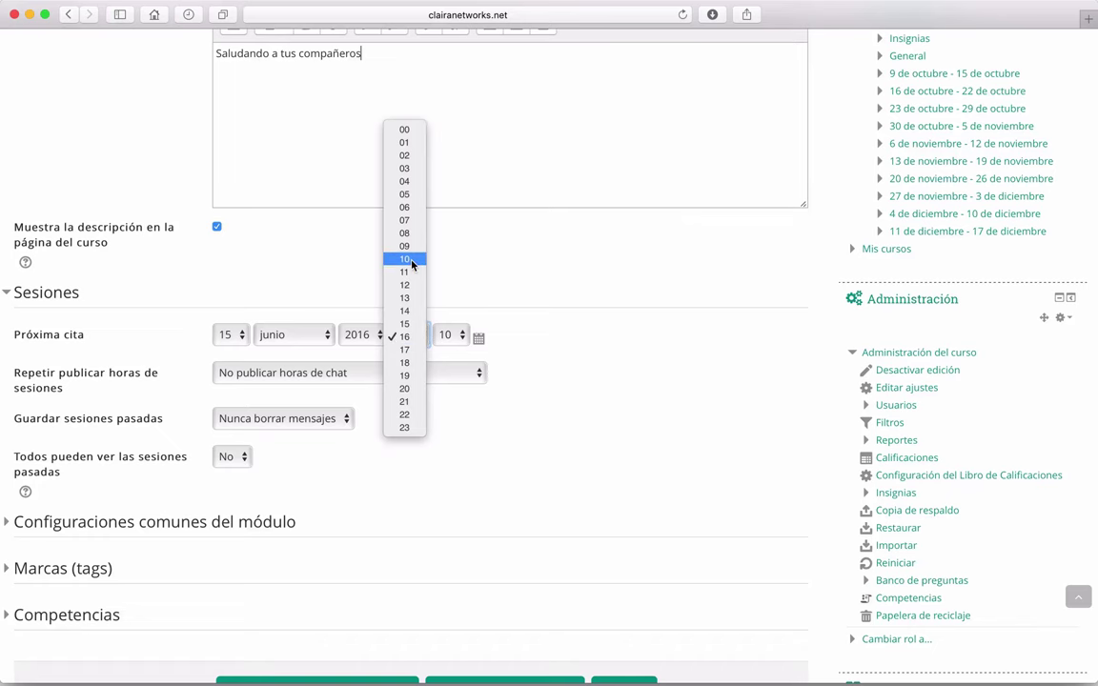
click(406, 259)
click(463, 338)
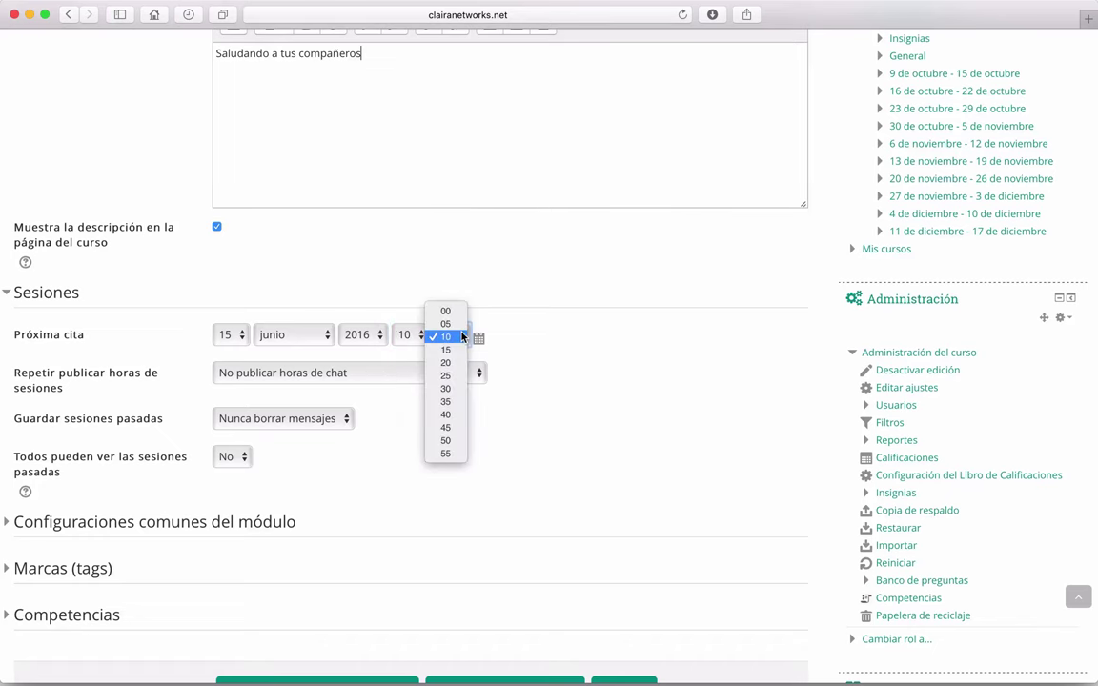
click(443, 311)
Step: Set the chat session times to repeat "A la misma hora todos los días"
scroll(573, 377, down, 3)
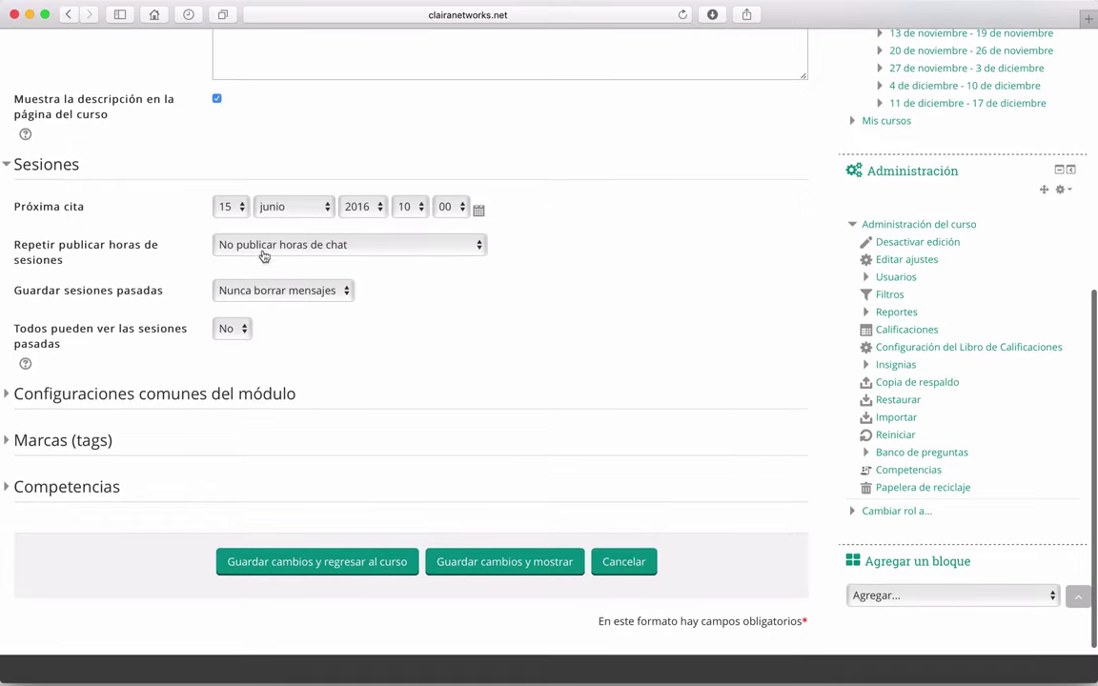
scroll(122, 226, up, 1)
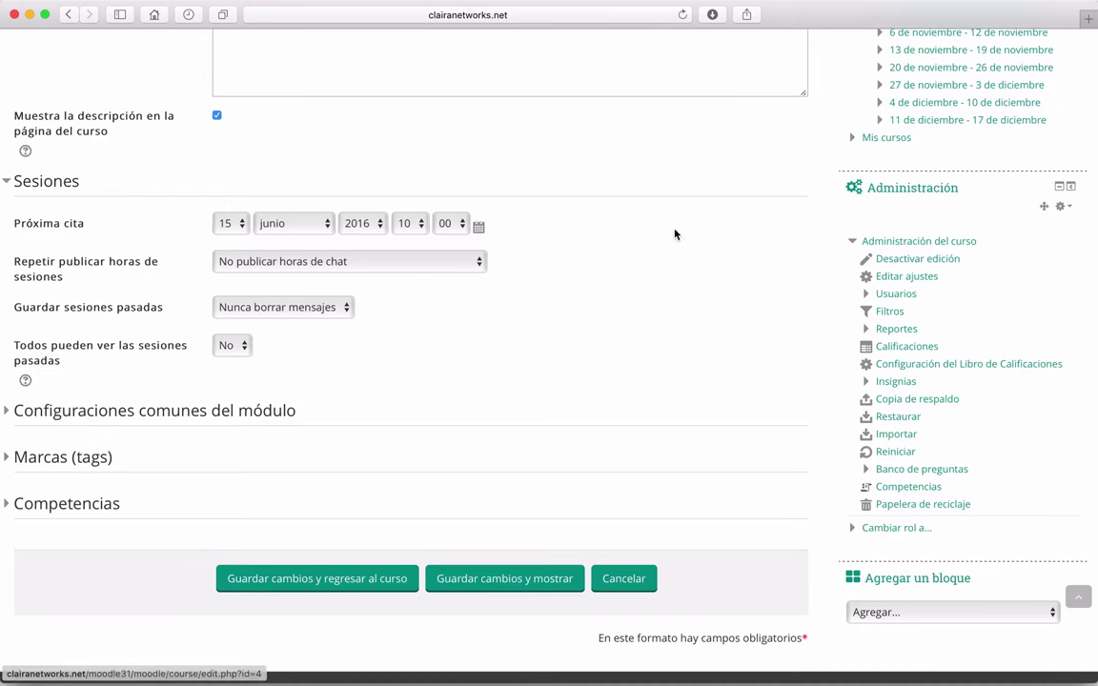
scroll(687, 278, down, 2)
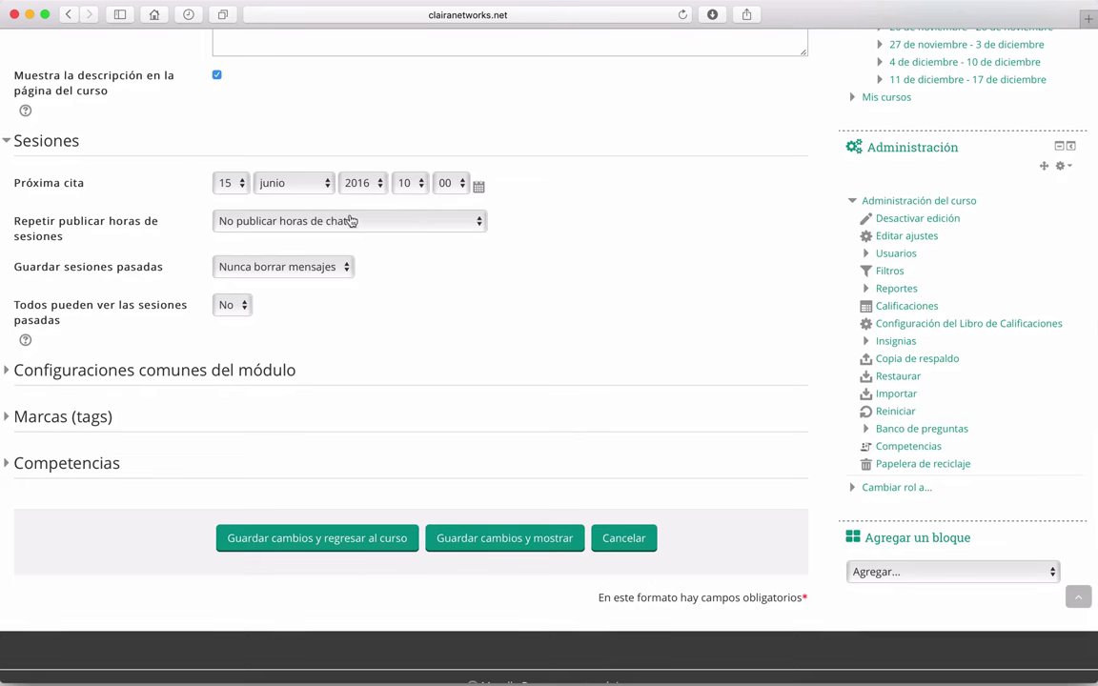
click(481, 225)
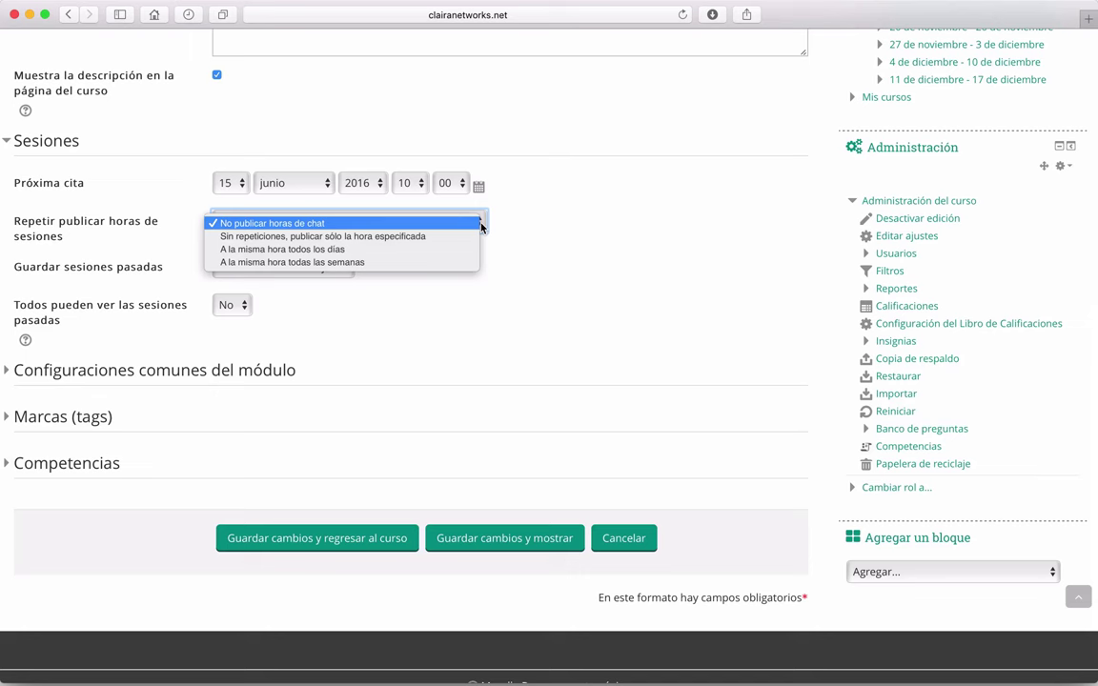
click(273, 250)
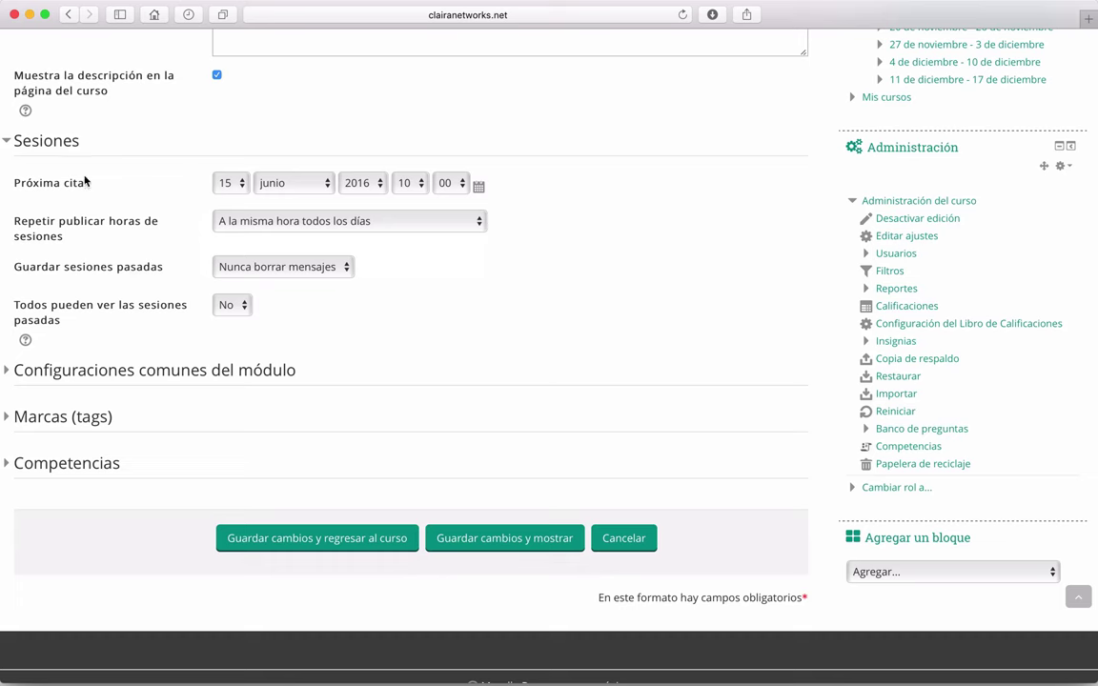
Step: Review the retention periods for saved past sessions and choose "Nunca borrar mensajes"
scroll(84, 180, down, 1)
scroll(84, 180, down, 1)
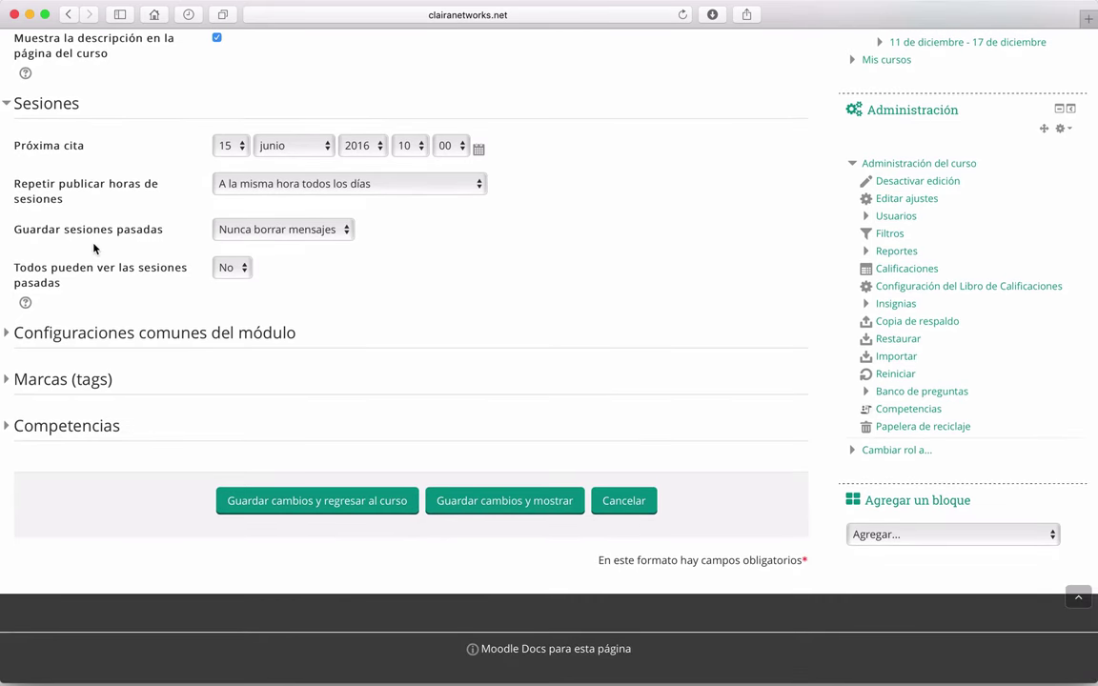
click(343, 233)
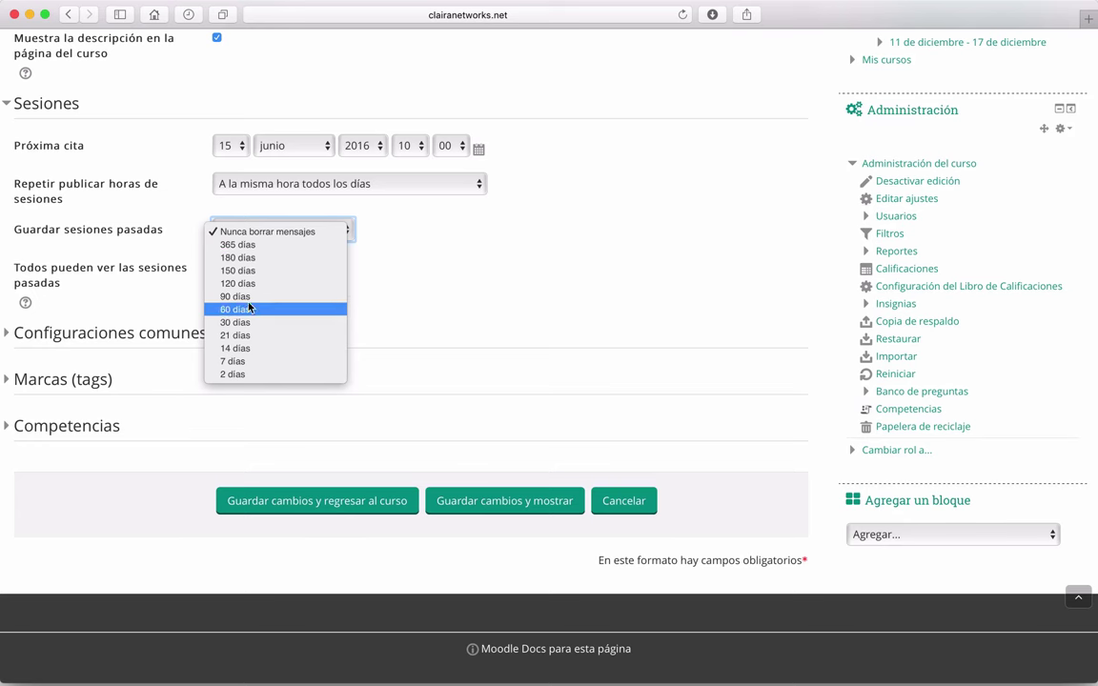
click(267, 231)
scroll(430, 238, down, 1)
scroll(428, 238, up, 1)
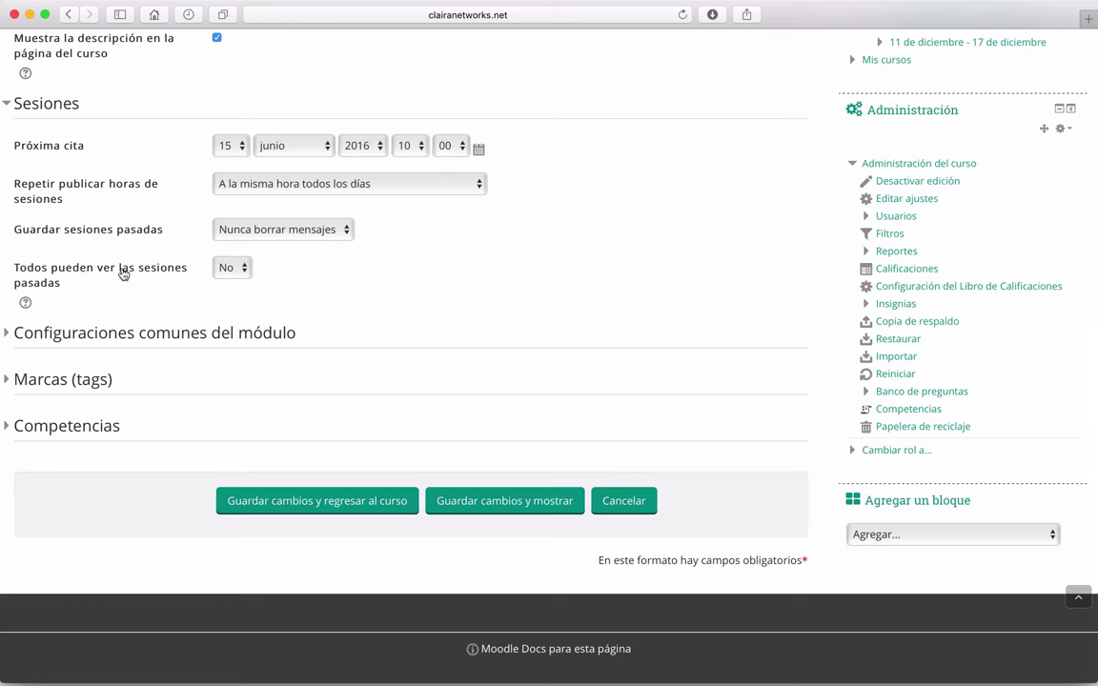
Step: Set "Todos pueden ver las sesiones pasadas" to Sí so everyone can view past sessions
click(245, 274)
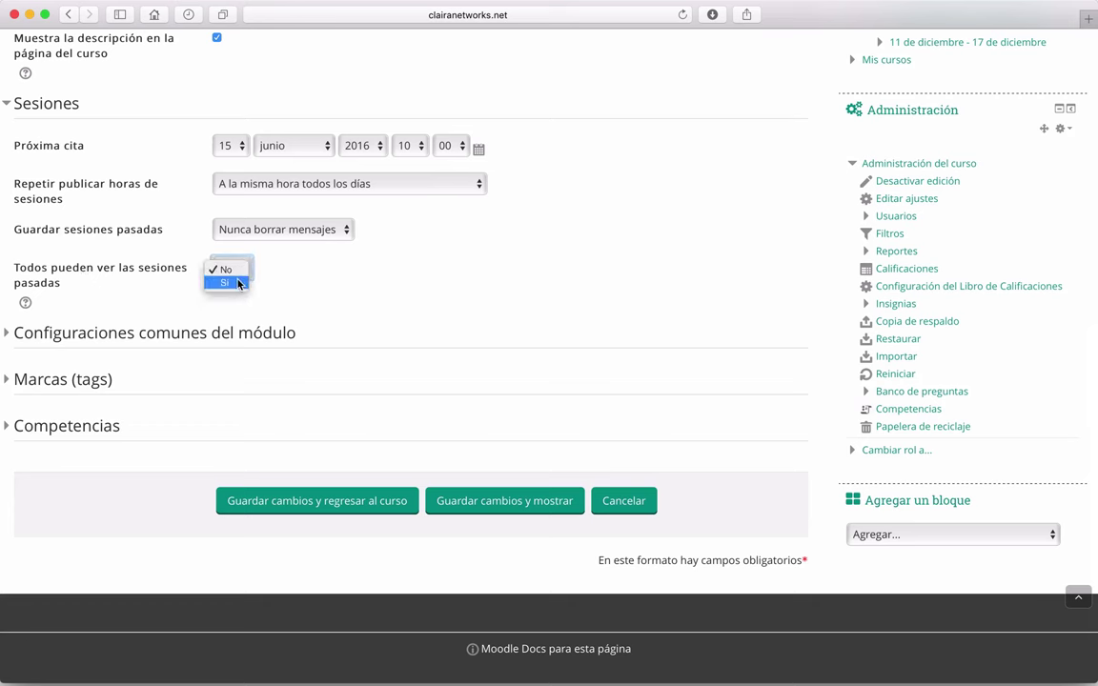
click(226, 283)
scroll(499, 290, down, 1)
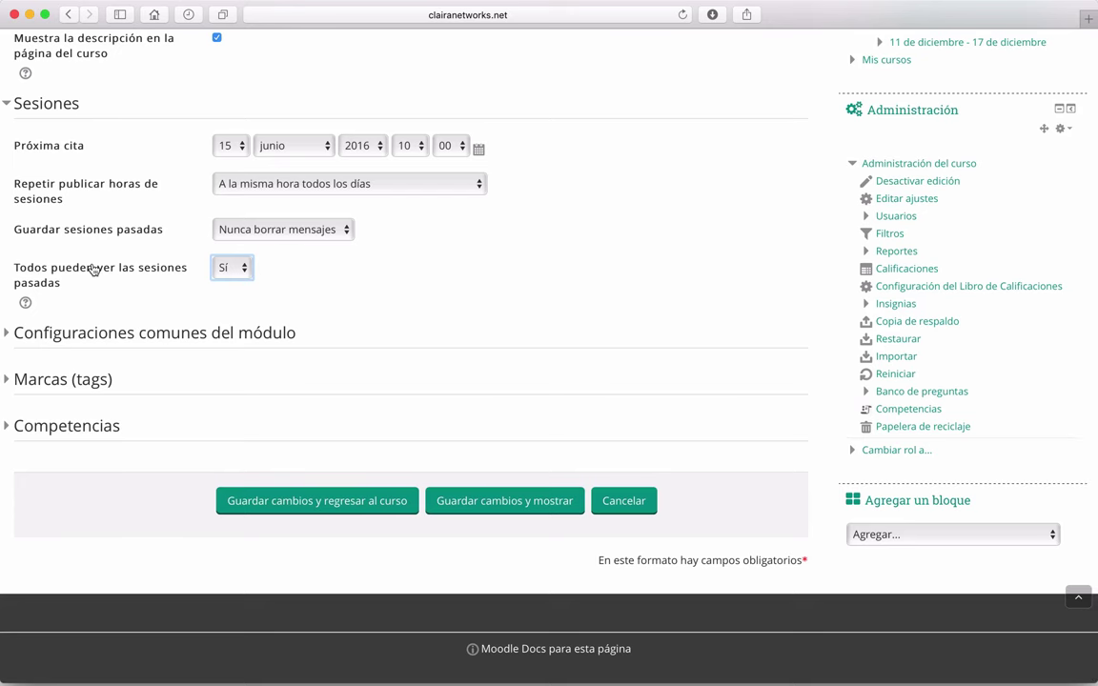
Step: Expand Configuraciones comunes del módulo, Marcas (tags) and Competencias and examine their options
scroll(464, 303, up, 5)
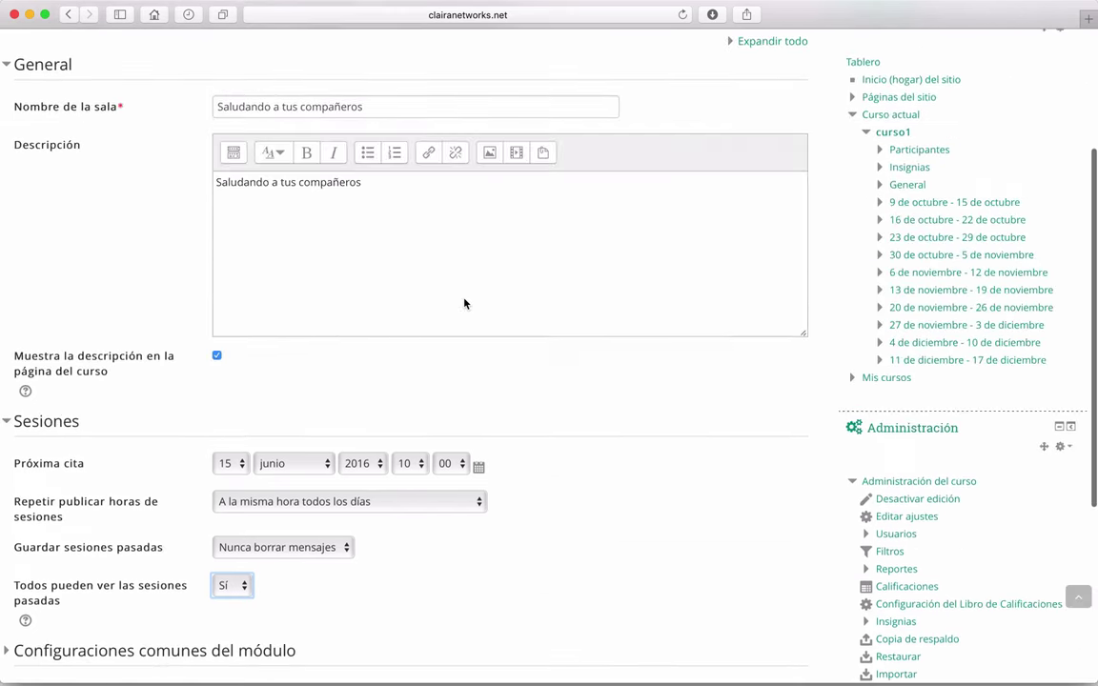
scroll(464, 299, down, 3)
scroll(86, 322, down, 3)
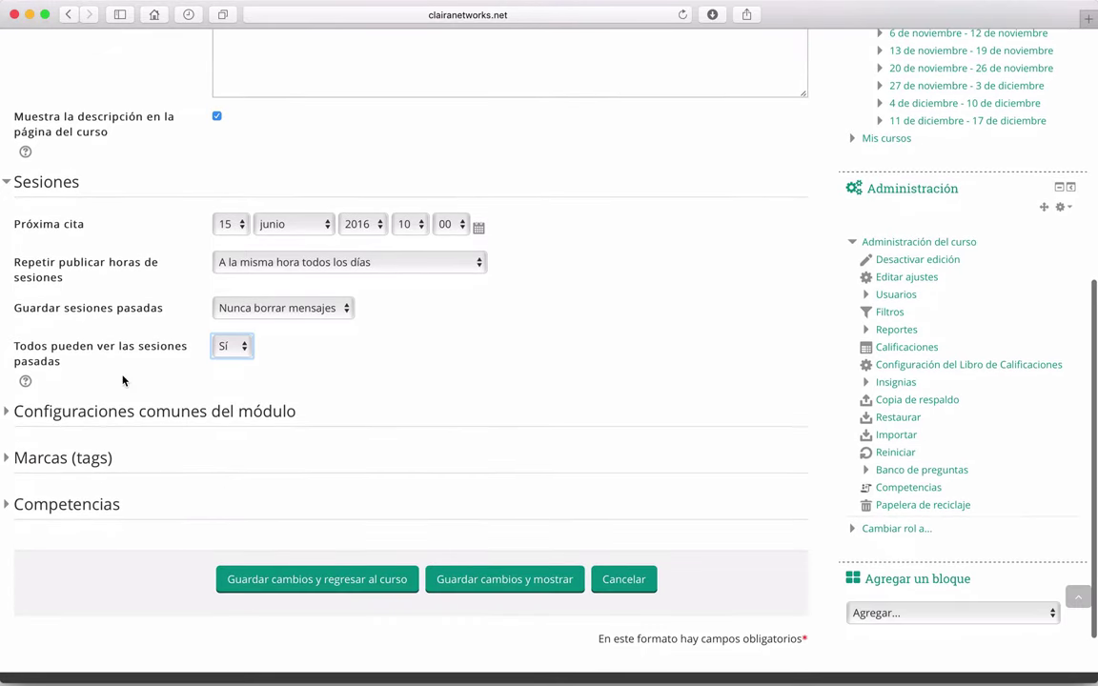
scroll(142, 385, down, 2)
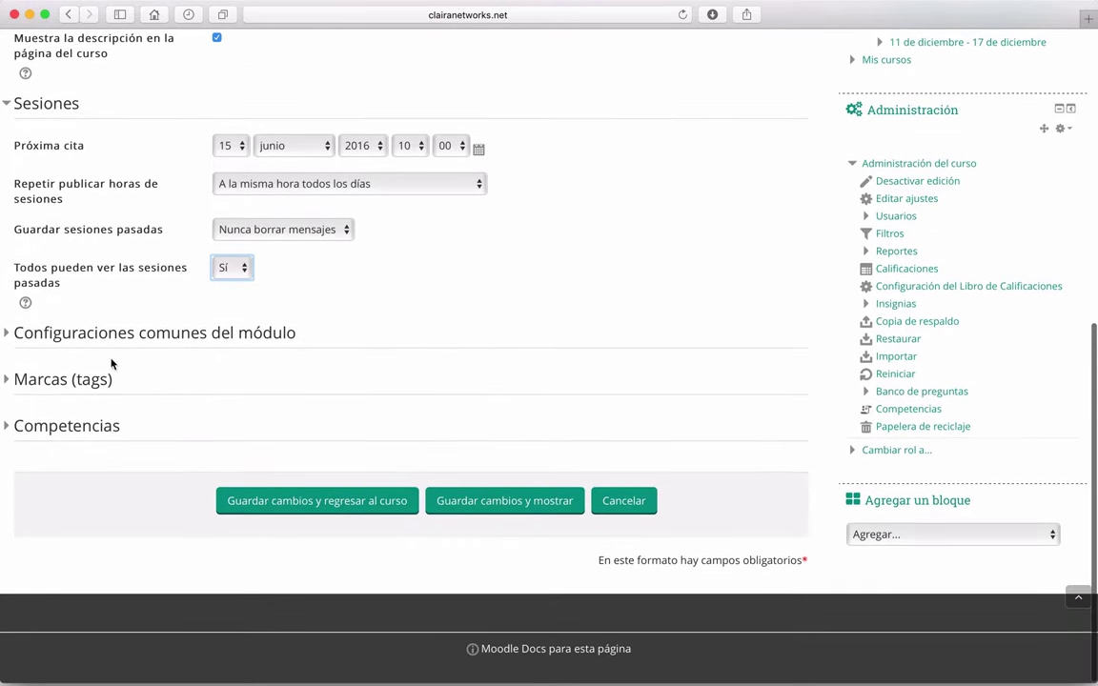
click(9, 334)
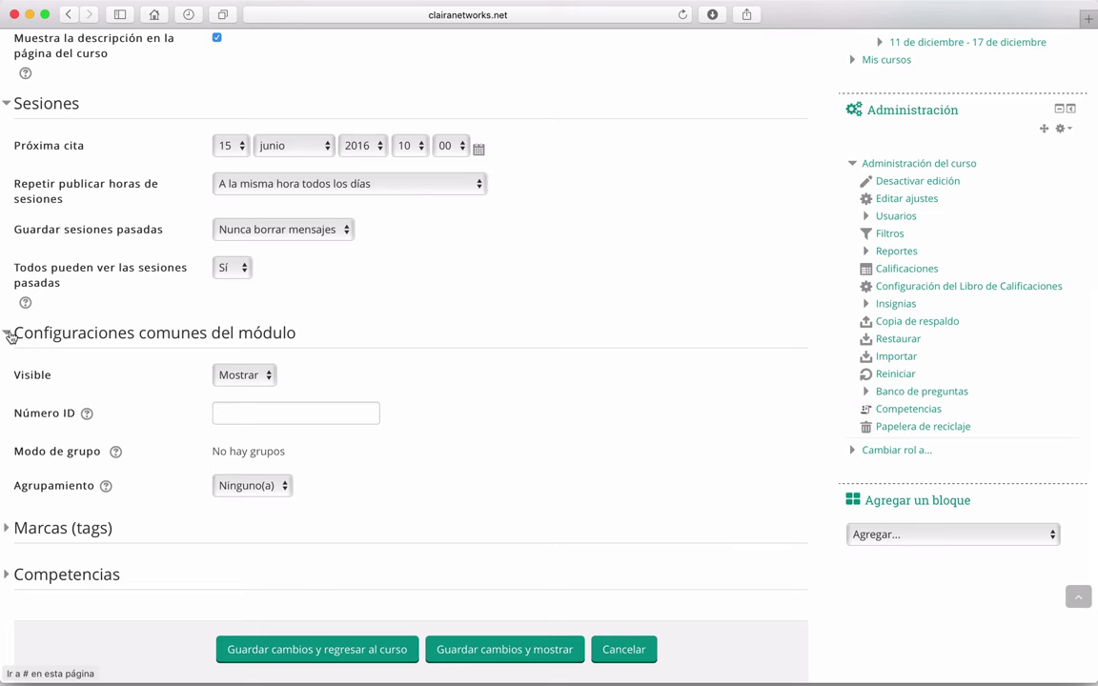
scroll(562, 399, down, 3)
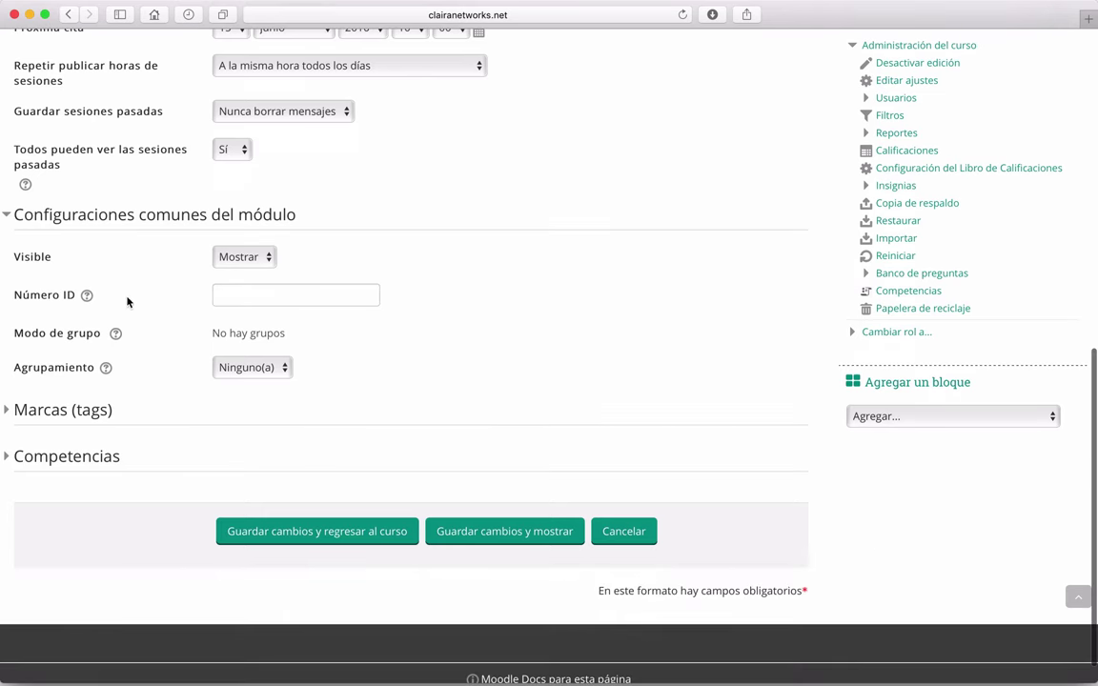
scroll(86, 291, down, 1)
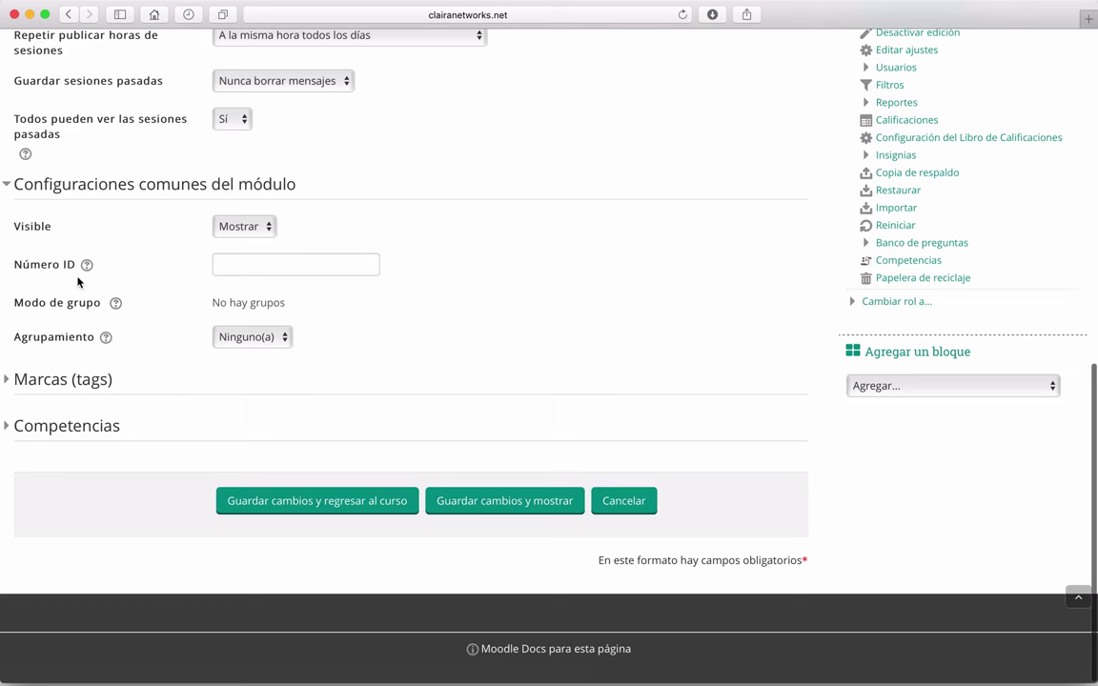
click(288, 343)
click(218, 301)
click(17, 382)
scroll(17, 384, down, 2)
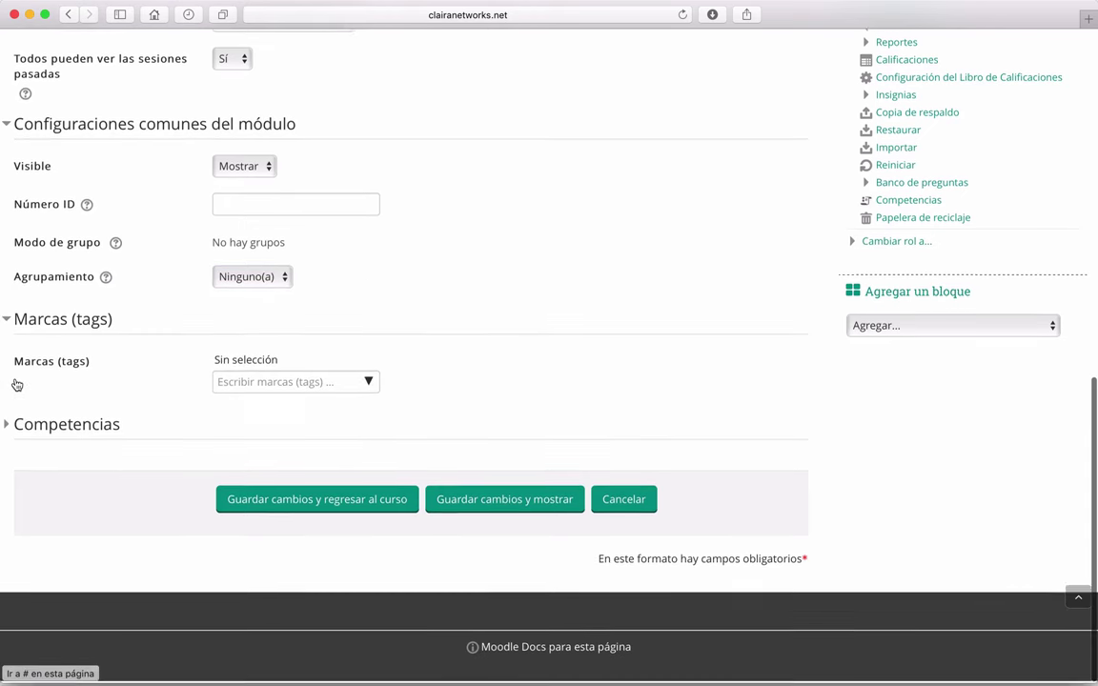
click(8, 426)
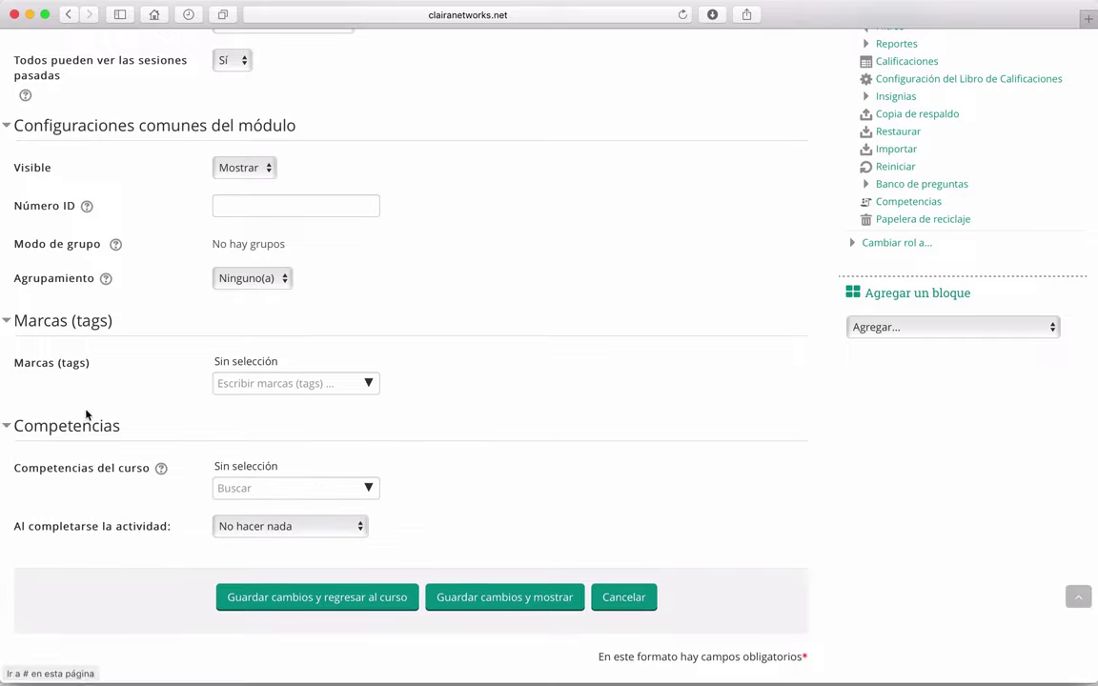
Step: Look over the completed chat settings, save them and return to the course page
scroll(86, 417, down, 3)
scroll(614, 427, up, 10)
scroll(615, 427, down, 5)
scroll(615, 426, down, 6)
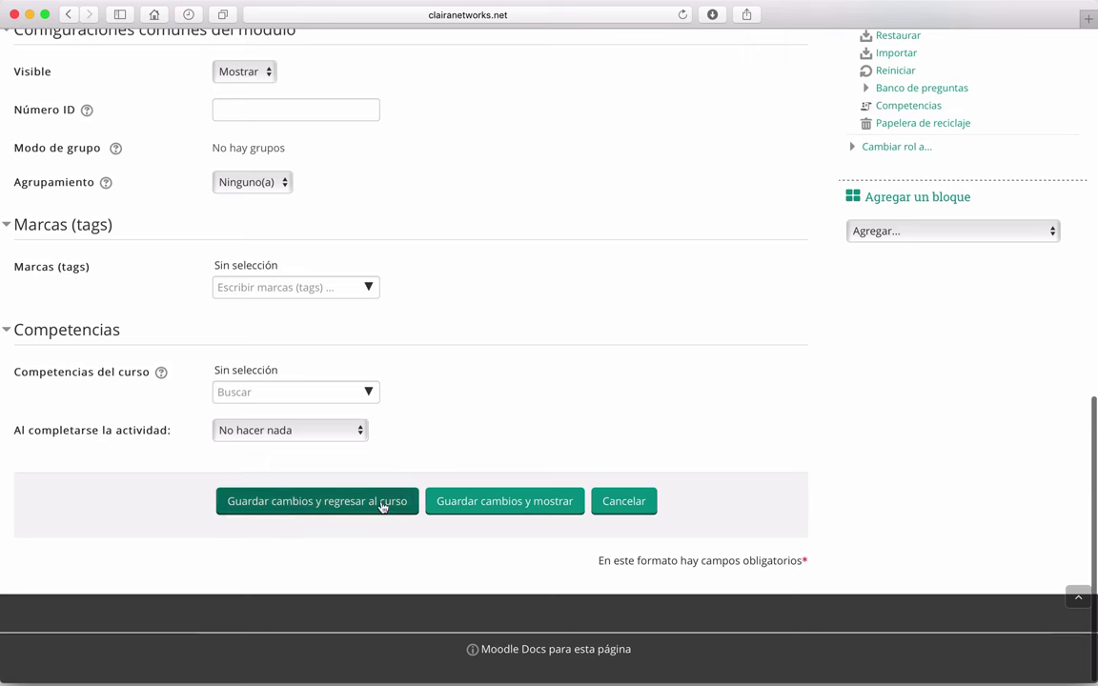
click(307, 512)
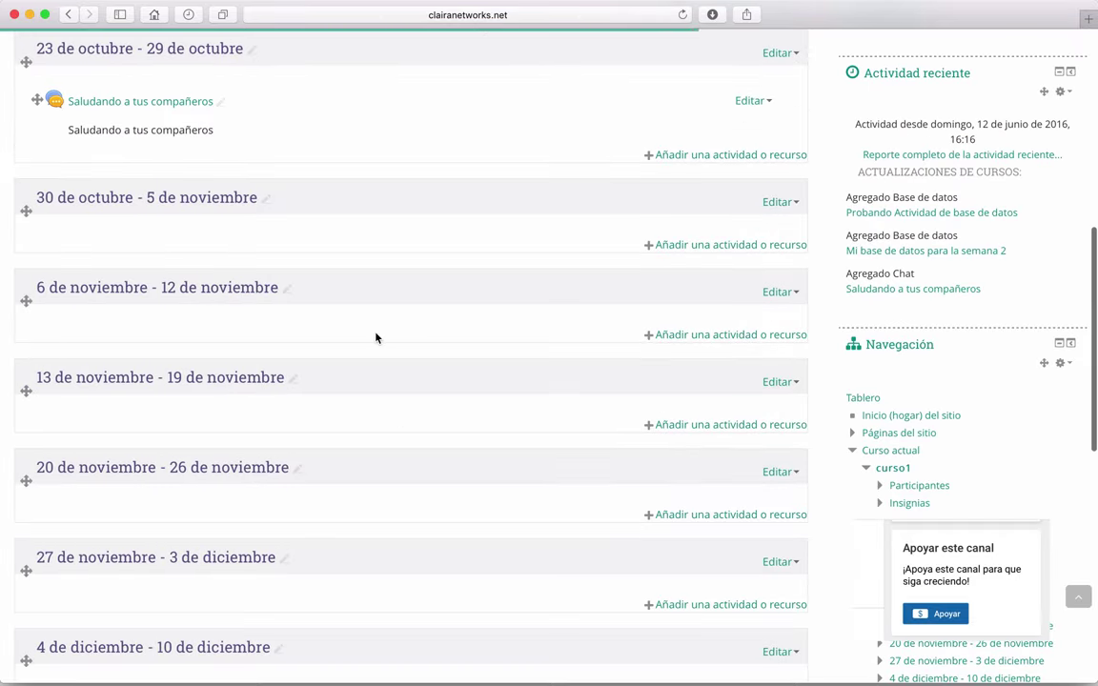
Step: Open the "Saludando a tus compañeros" chat in the 23 de octubre - 29 de octubre section and read its session details
scroll(375, 338, up, 3)
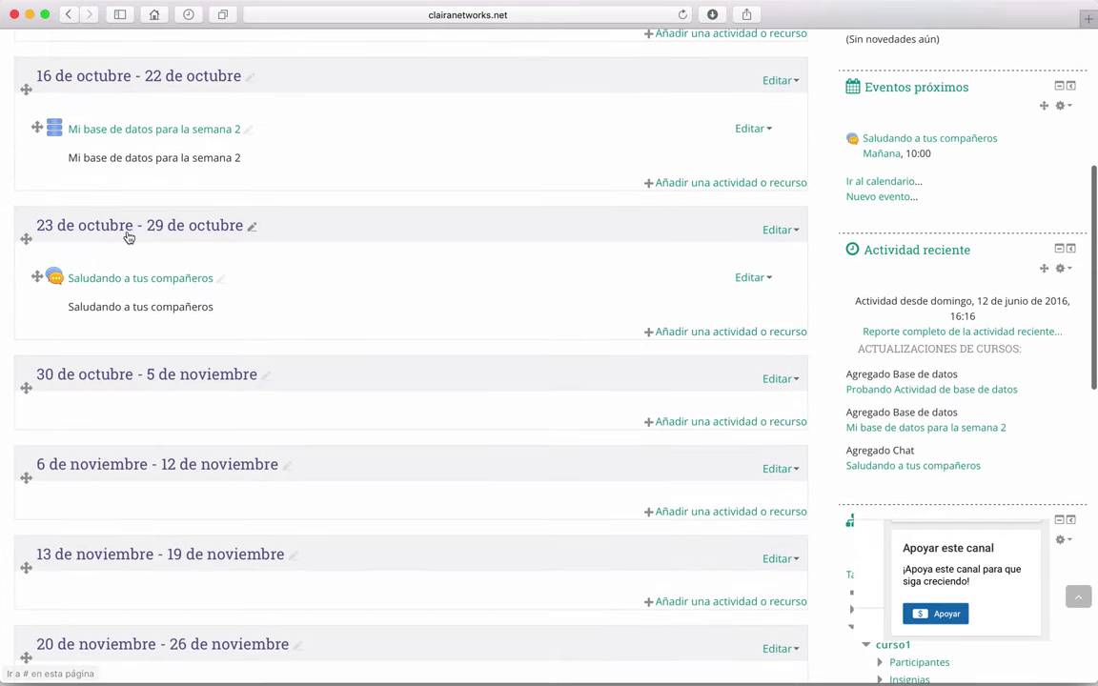
click(133, 283)
scroll(351, 499, down, 2)
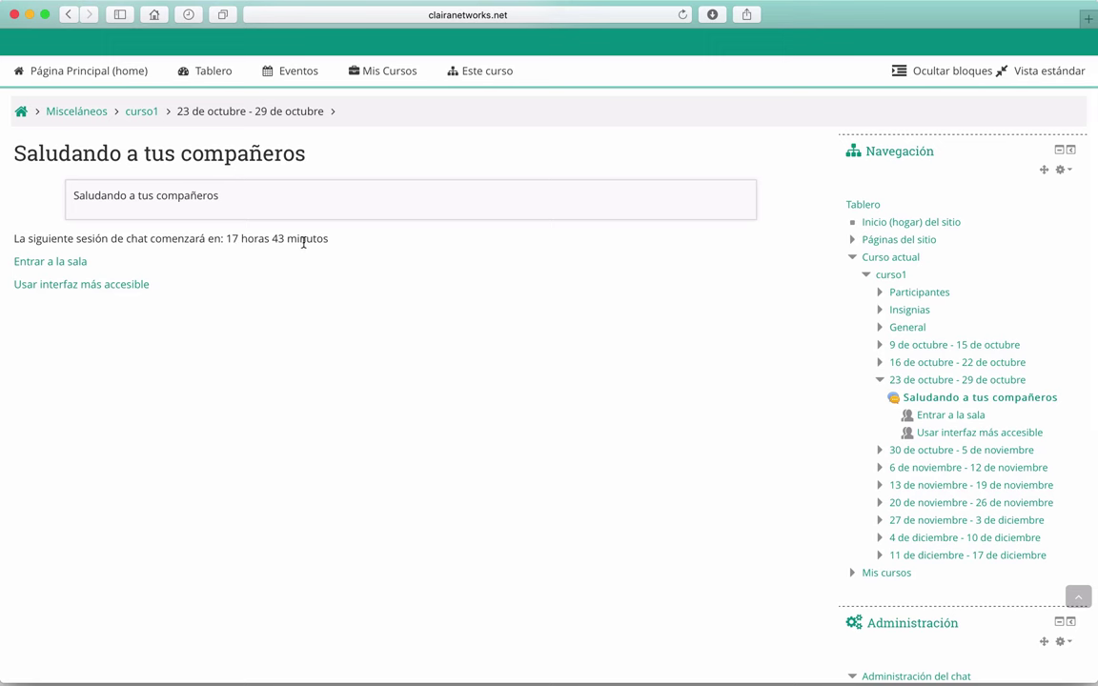
scroll(300, 283, down, 1)
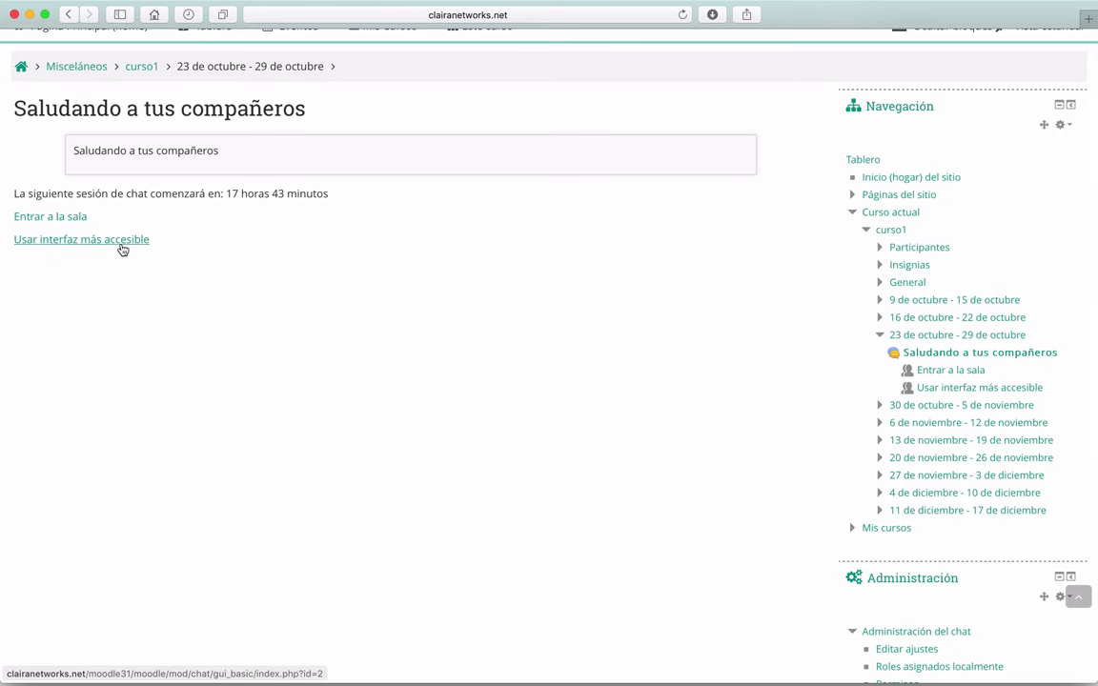
Step: Enter the chat room and reposition its window over the middle of the activity page
click(69, 218)
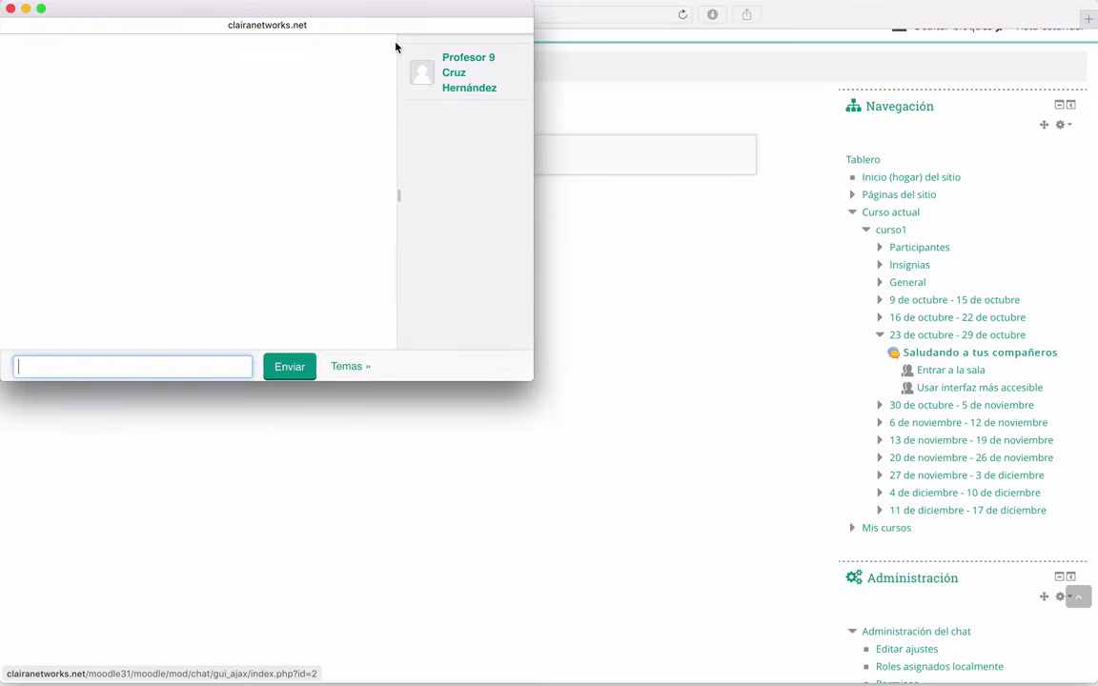
drag(275, 13, 521, 139)
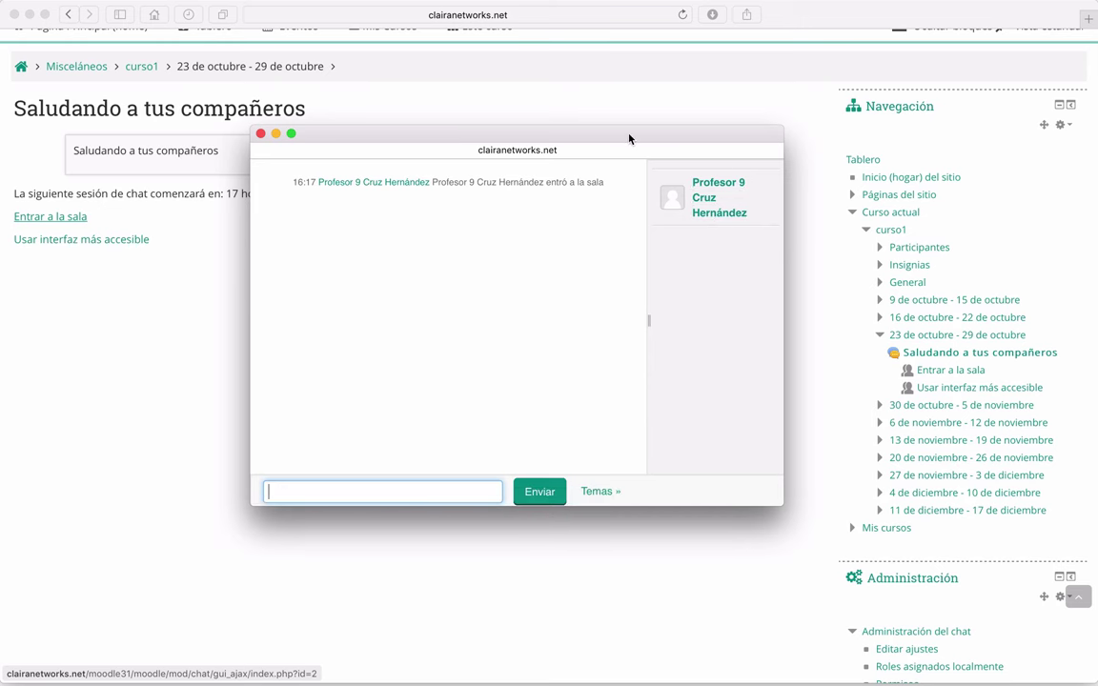
drag(626, 137, 541, 123)
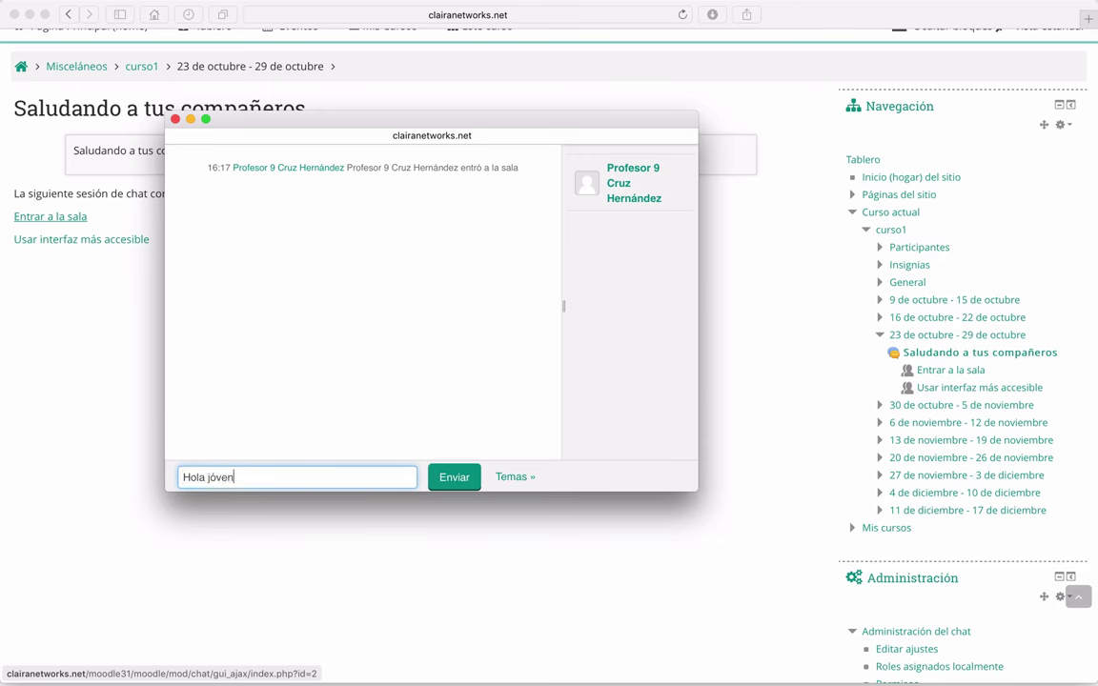
Step: Send the chat messages "Hola jóvenes, bienvenidos a esta sesión de chat" and "Tienen alguna duda?"
text(jóvenes, bienvenidos a esta se)
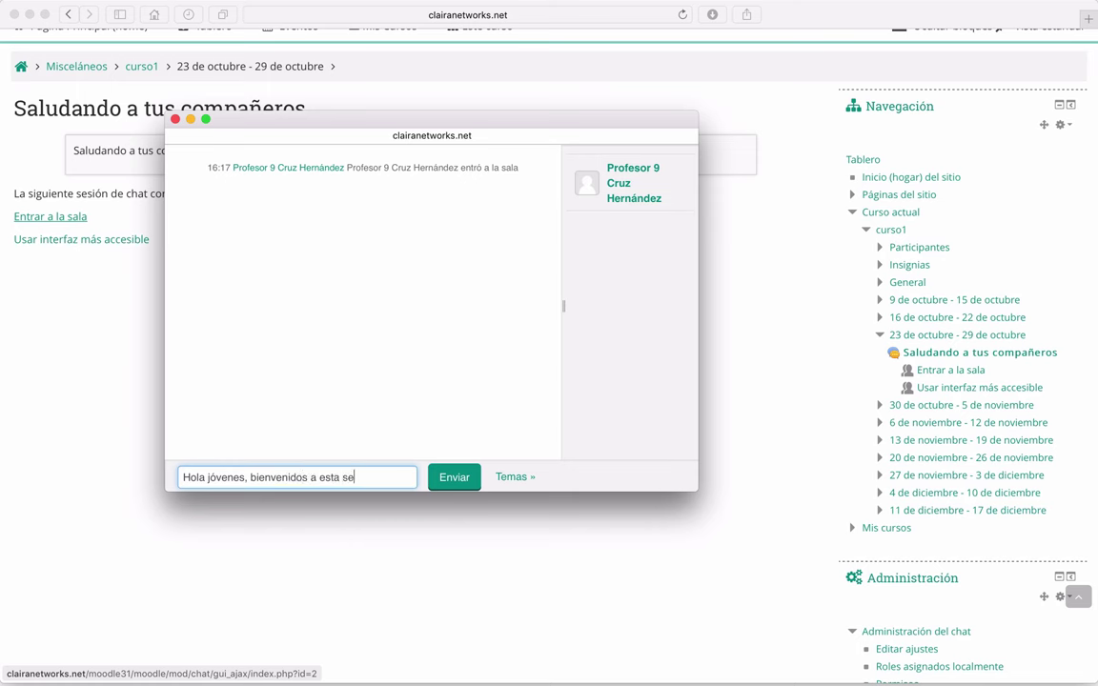
text(sión de chat)
key(Return)
text(Tienen alguna duda?)
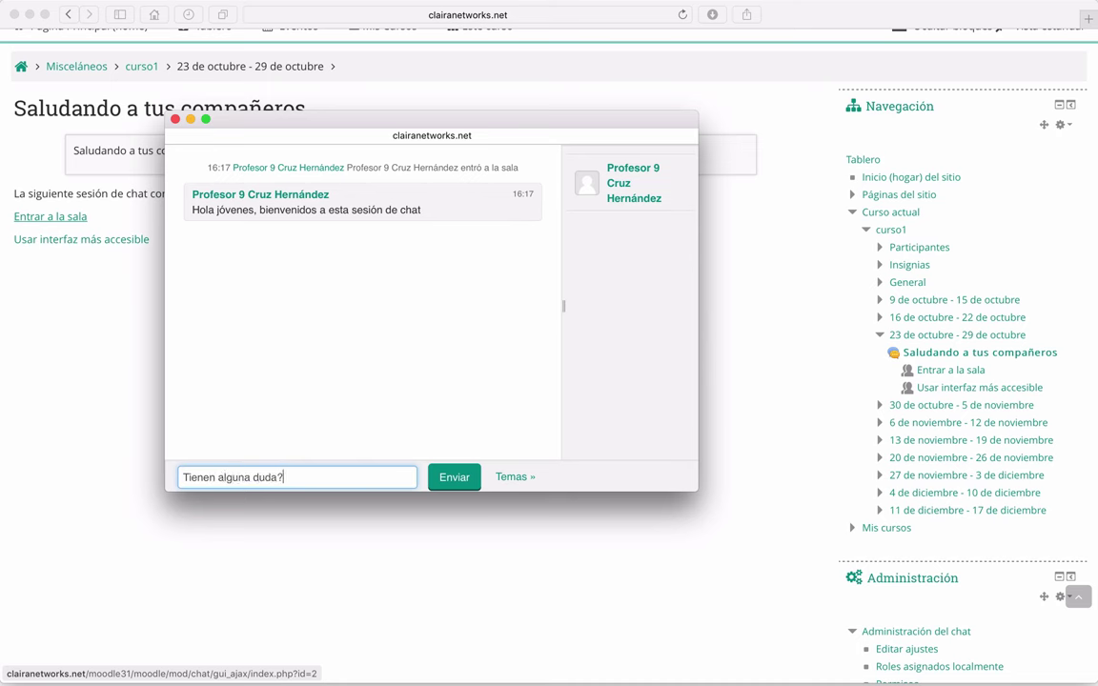
key(Return)
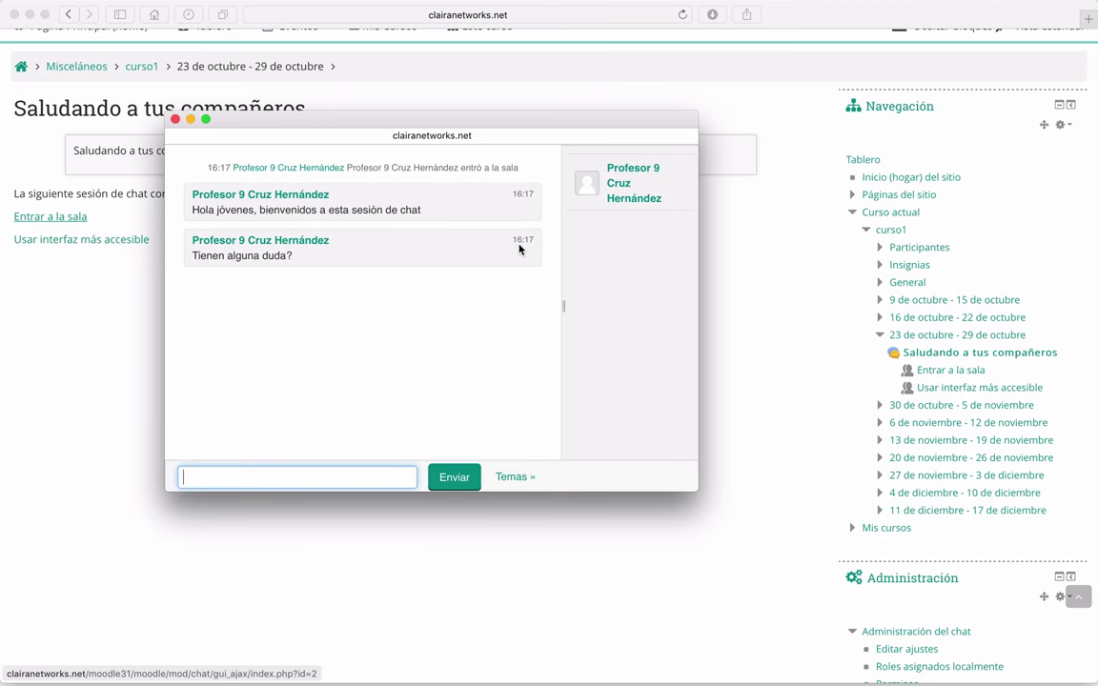
Step: Move the chat window aside, review the available chat themes and switch to a different one
drag(328, 117, 425, 123)
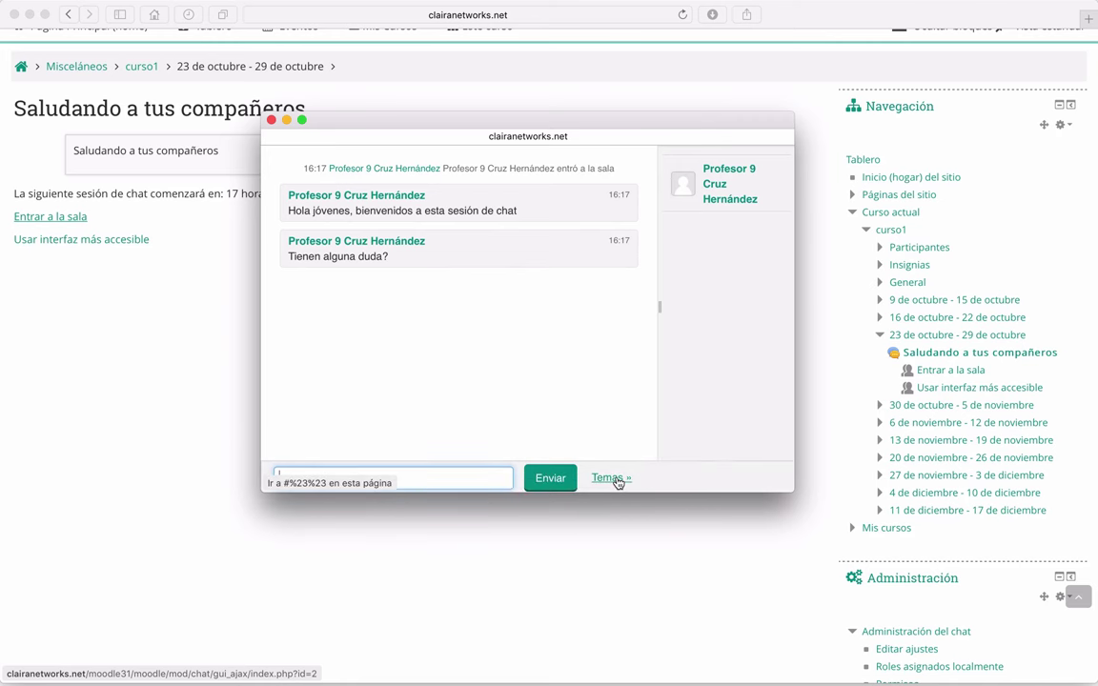
click(622, 480)
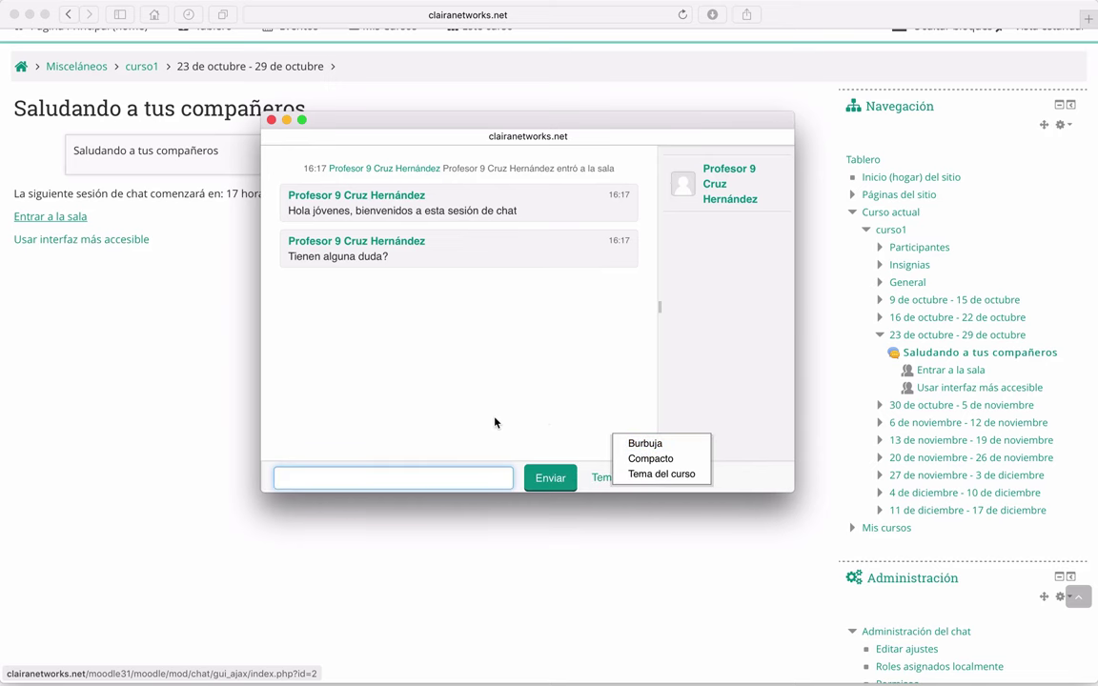
click(620, 484)
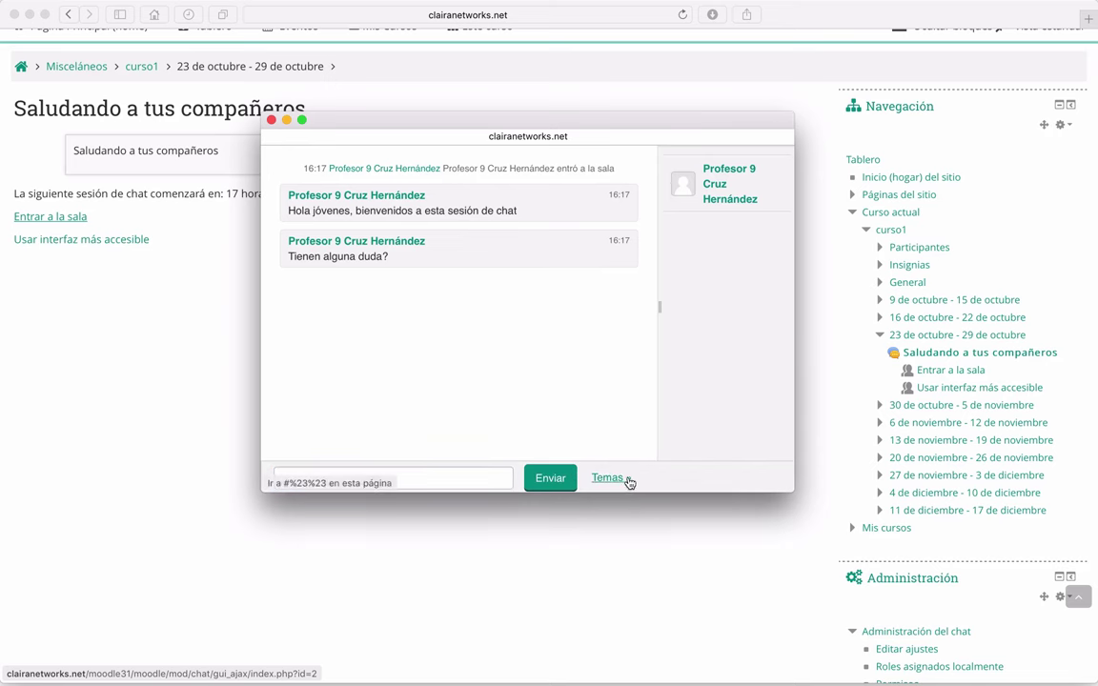
click(629, 482)
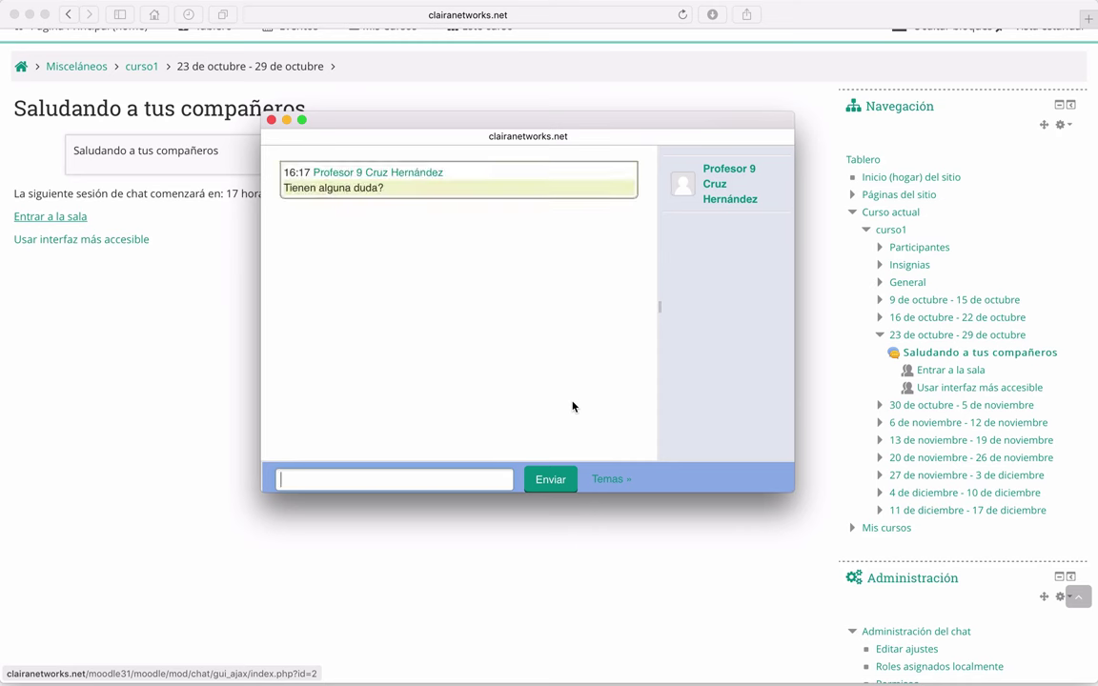
Step: Switch the chat room to a speech-bubble theme and send the message "Hola"
click(398, 483)
click(625, 481)
click(650, 445)
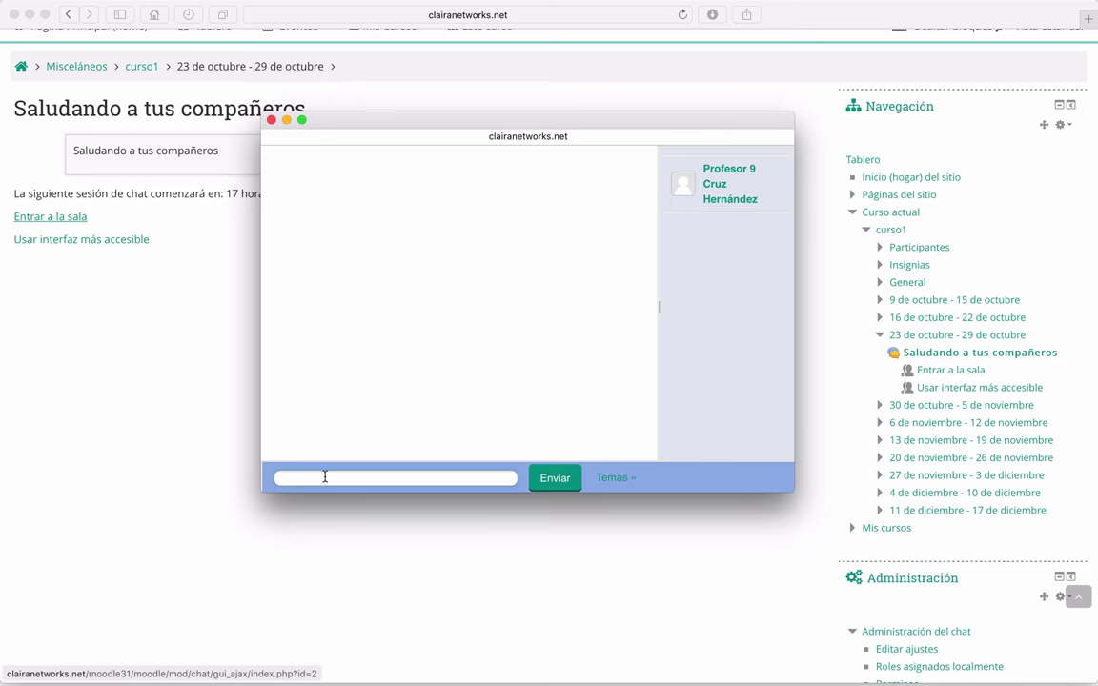
text(Hola)
key(Return)
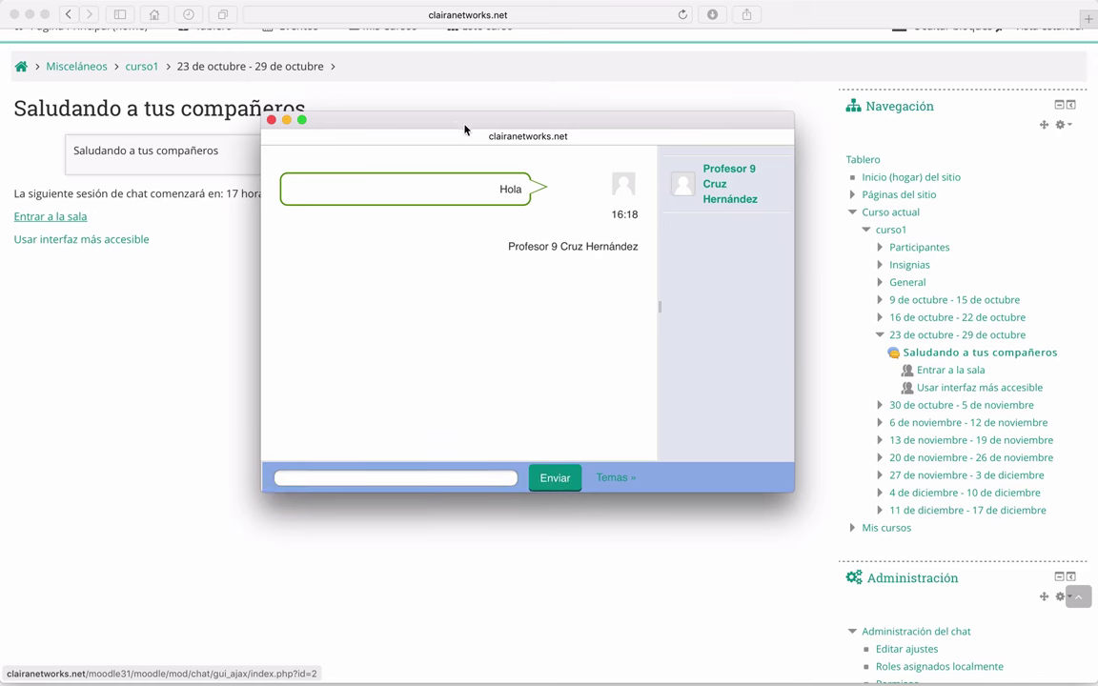
Step: Move the chat window aside, then switch to Google Chrome and place its window over the chat activity page
drag(464, 129, 199, 134)
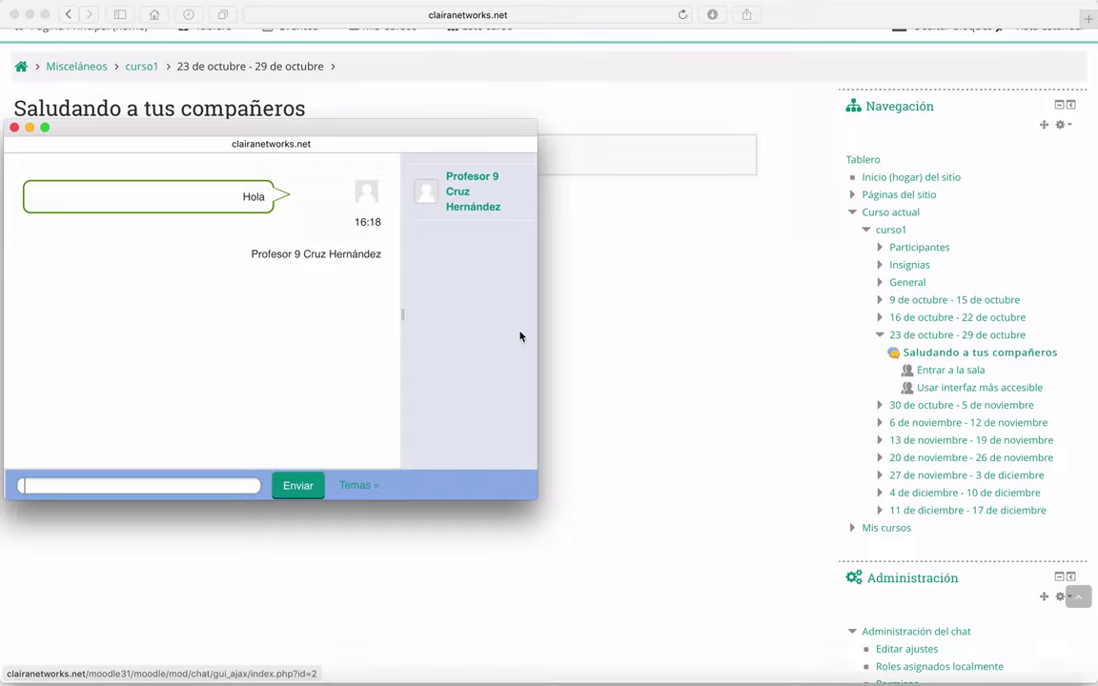
key(ctrl+Up)
click(422, 403)
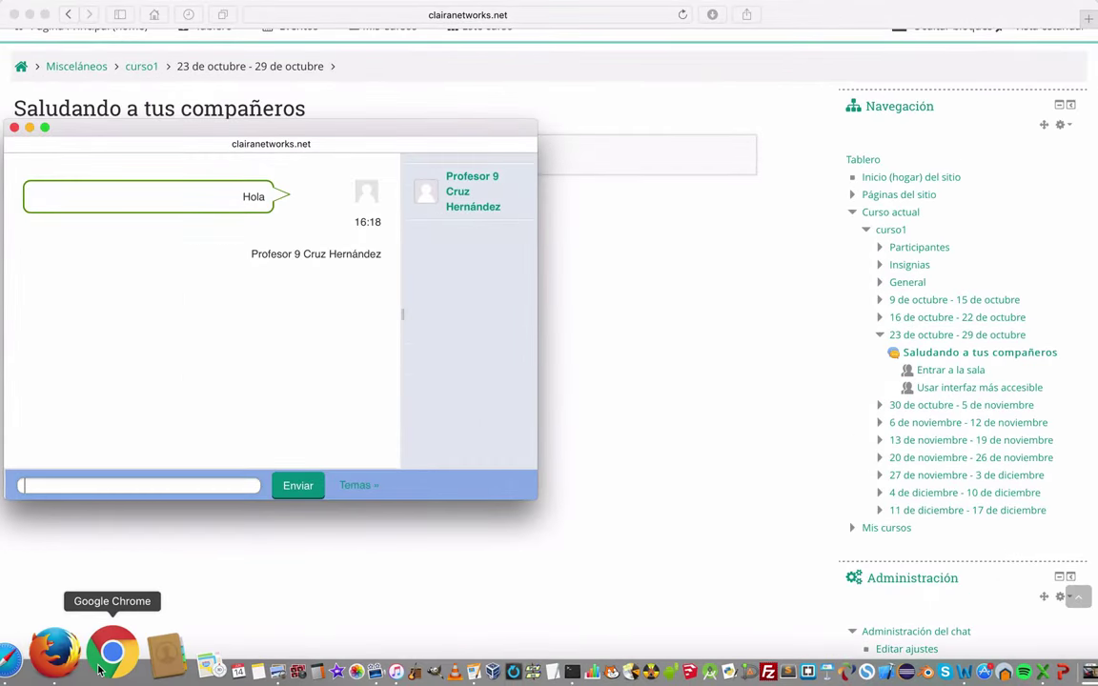
click(86, 655)
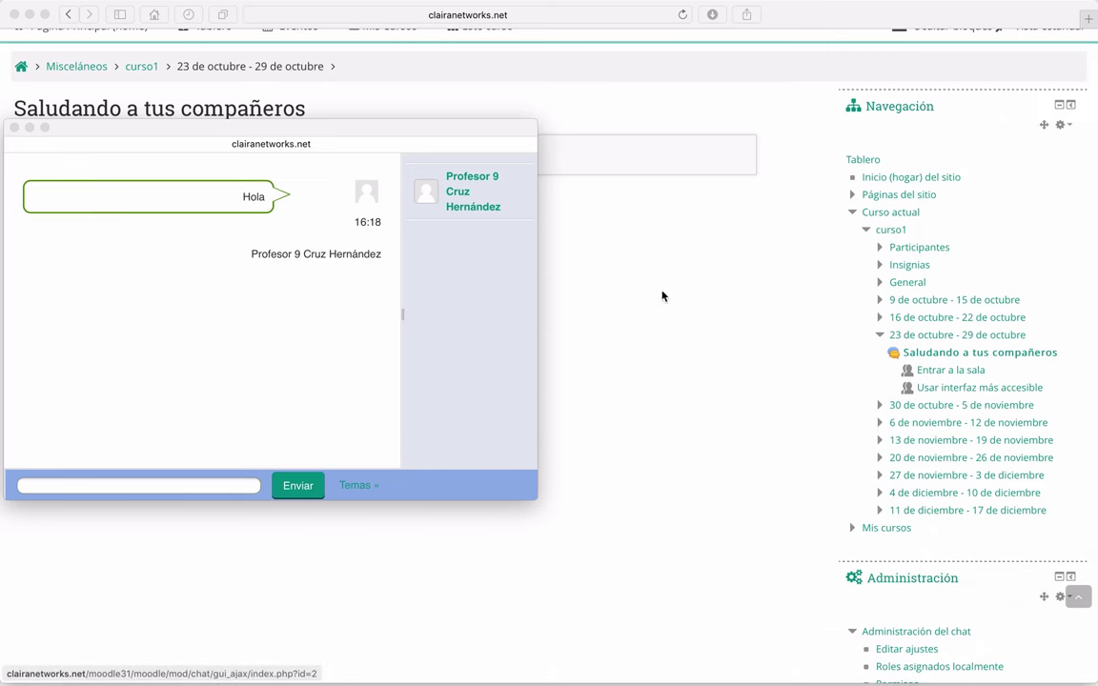
mouse_move(350, 657)
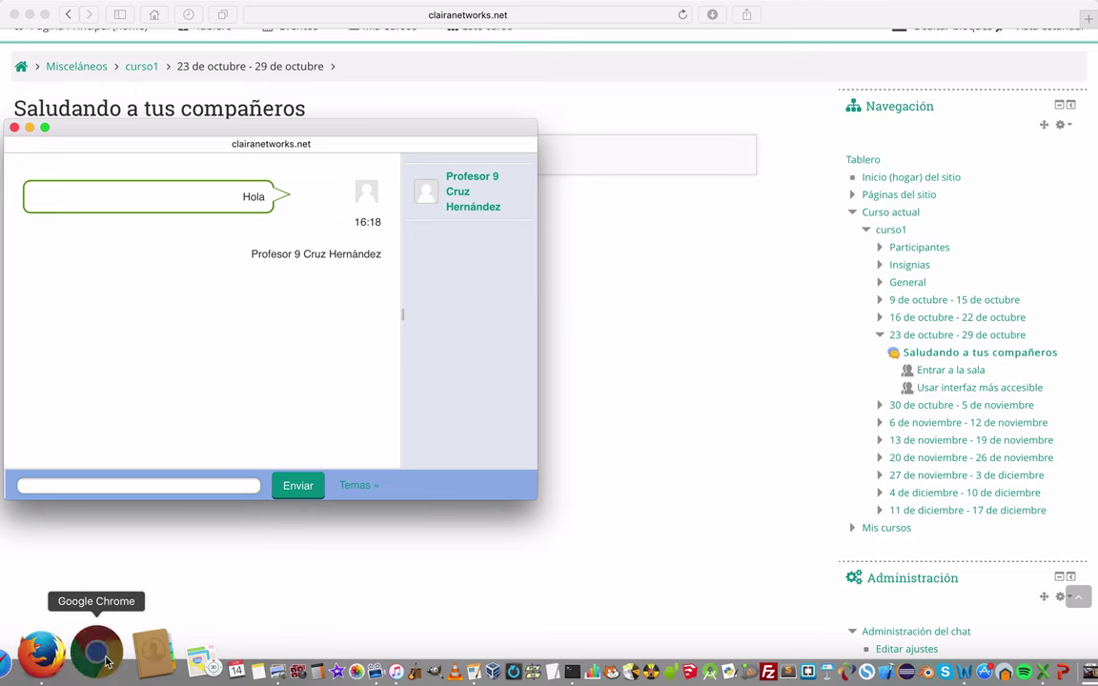
click(96, 654)
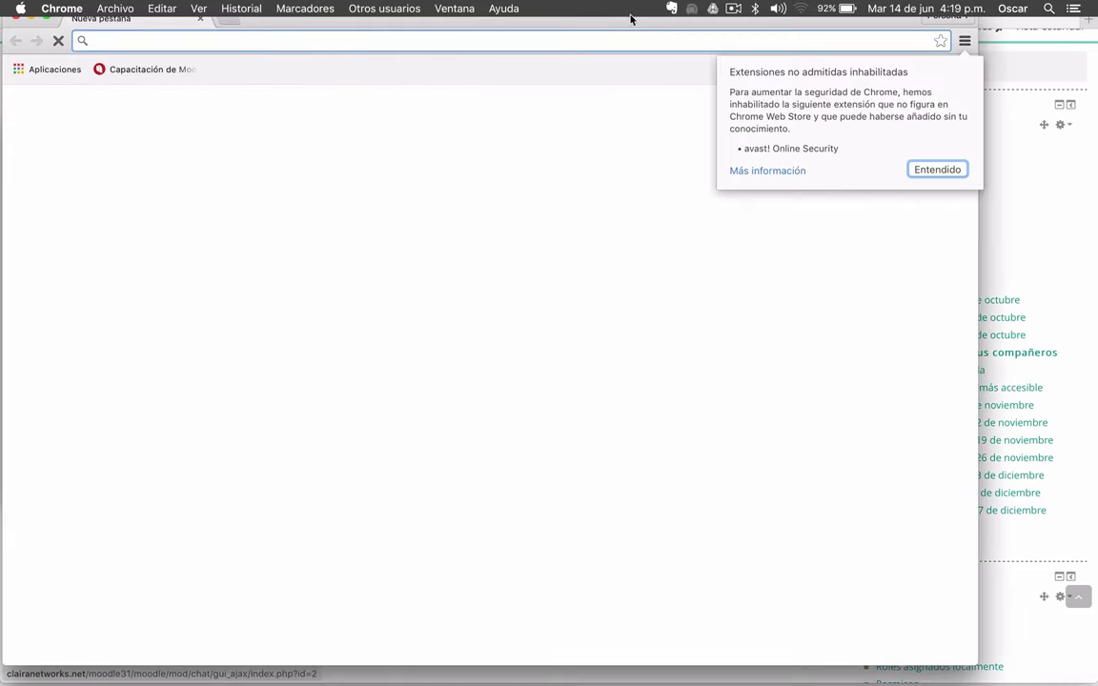
drag(544, 29, 639, 43)
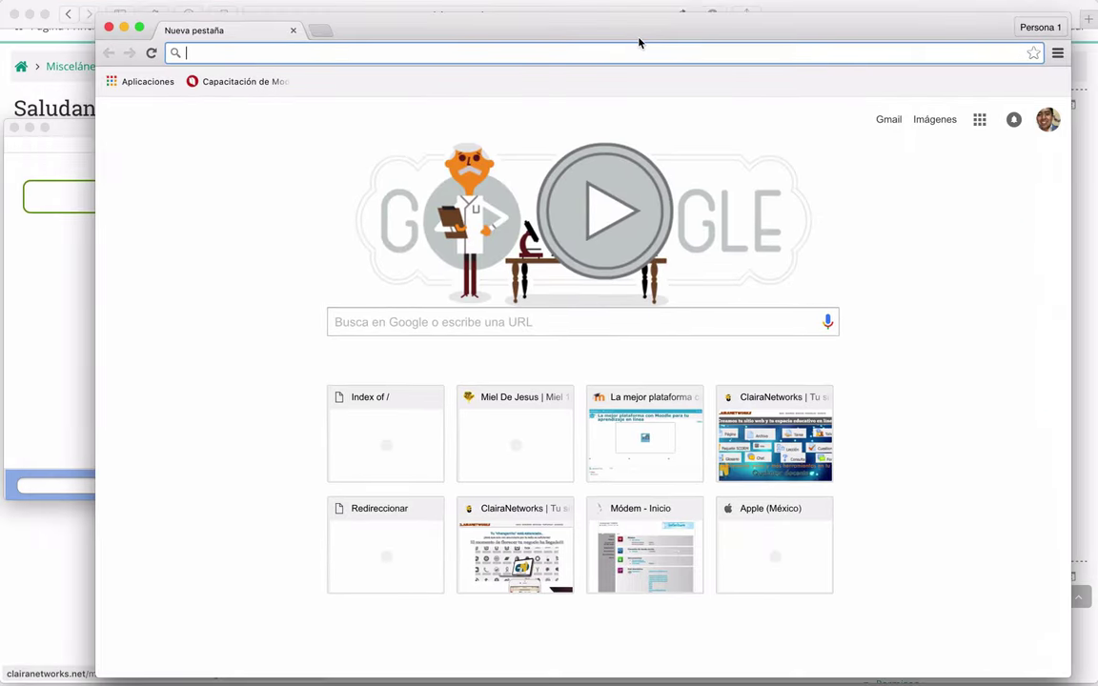
Step: Take the Moodle site's base address from the Safari page and load clairanetworks.net/moodle31/moodle in Google Chrome
click(466, 14)
click(467, 15)
click(424, 15)
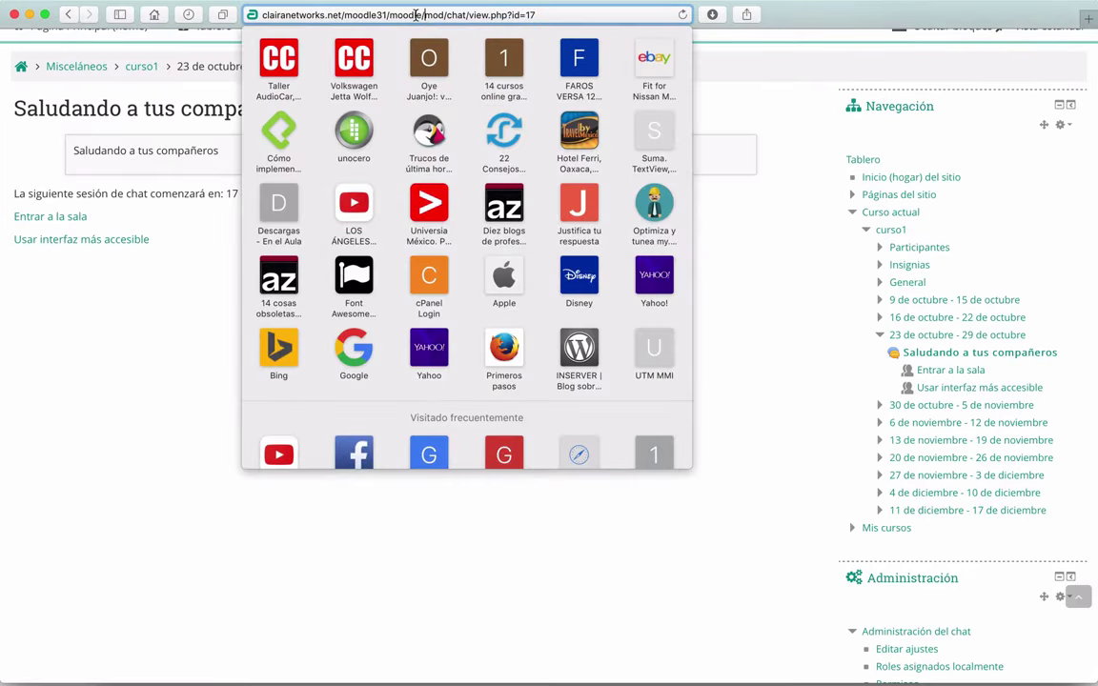
click(185, 371)
key(ctrl+Up)
click(858, 448)
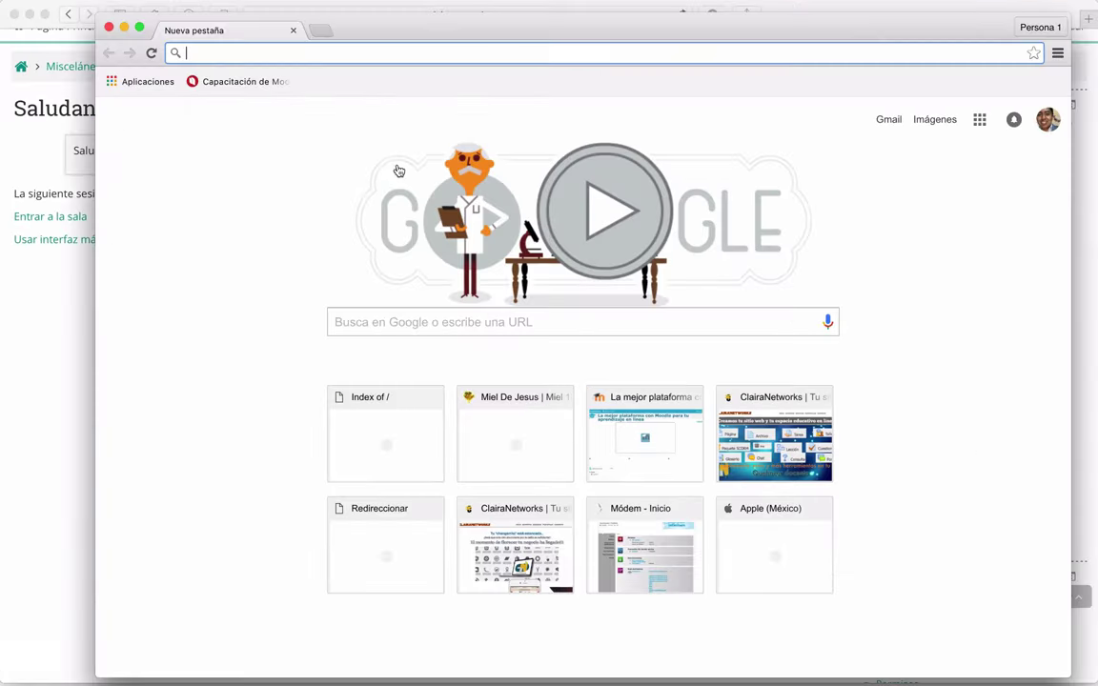
text(clairanetworks.net/moodle31/moodle)
key(Return)
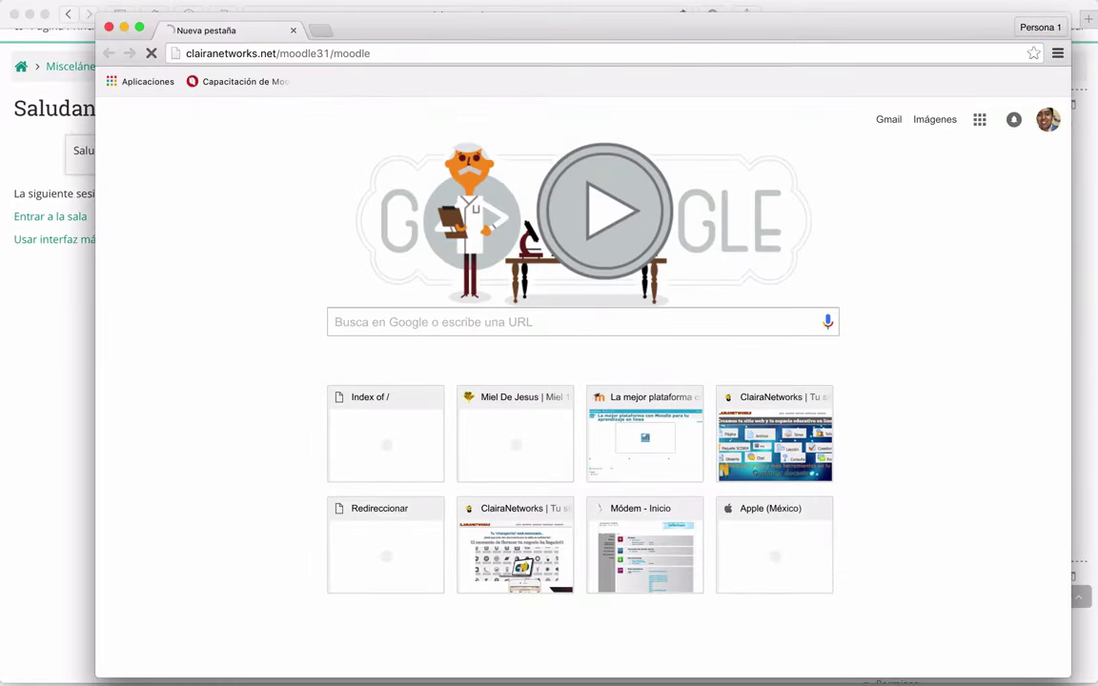
Step: Log in to the Moodle site in Google Chrome with the student account's username and password
key(ctrl+Up)
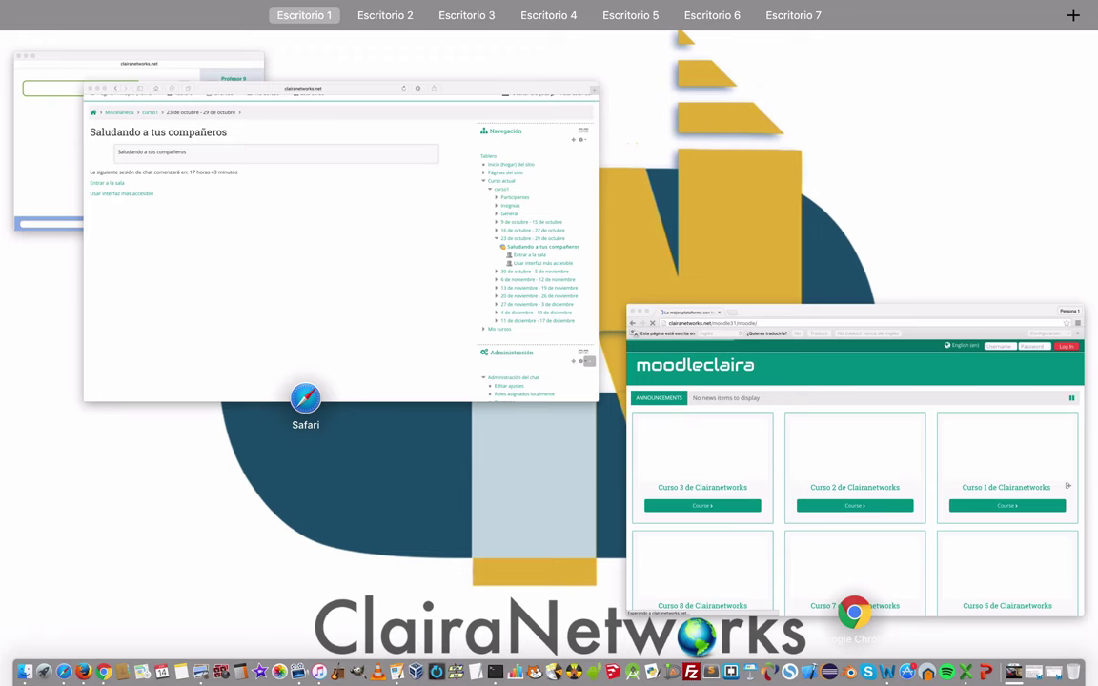
click(1068, 488)
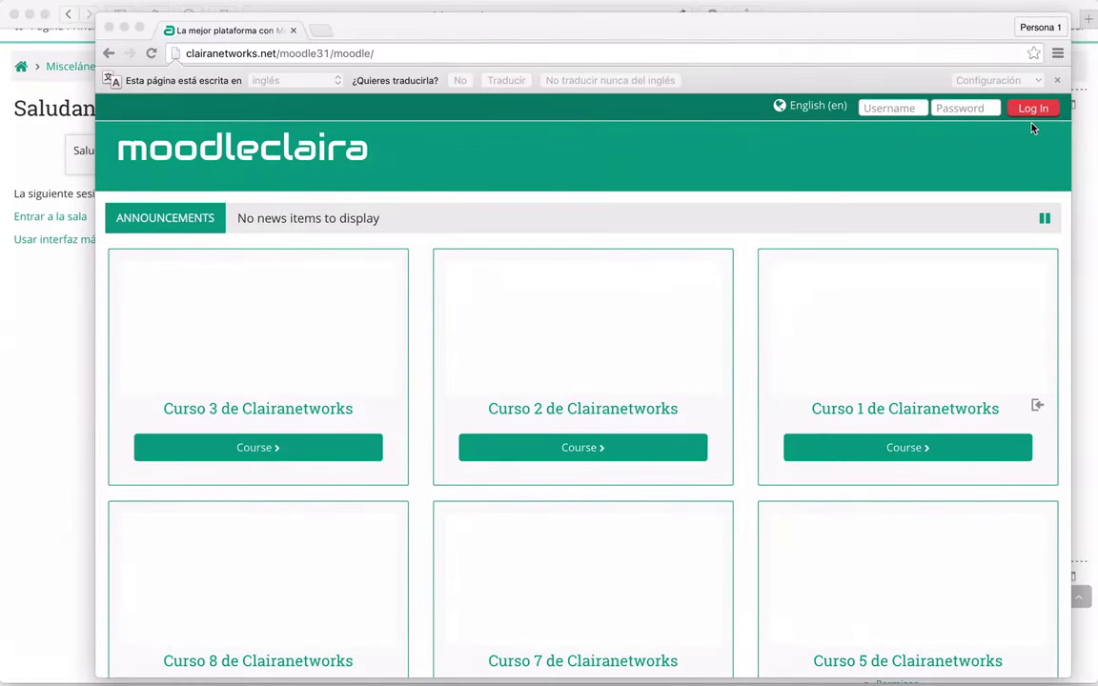
click(923, 93)
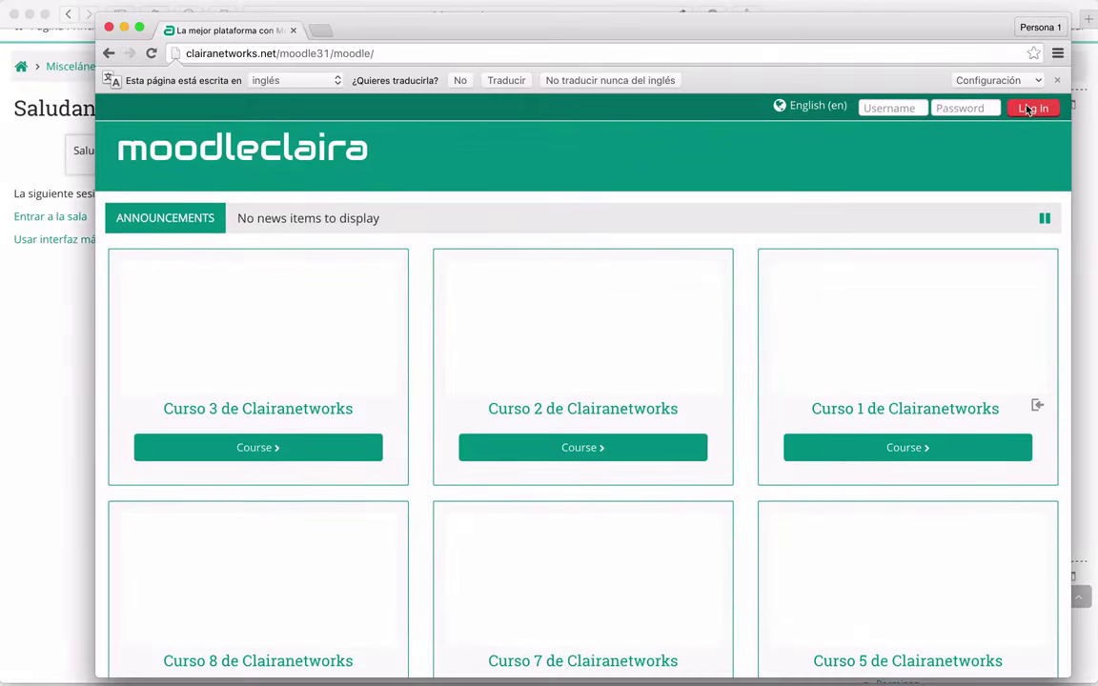
click(894, 110)
text(usuar)
key(Down)
key(Return)
key(Tab)
text(•••••••)
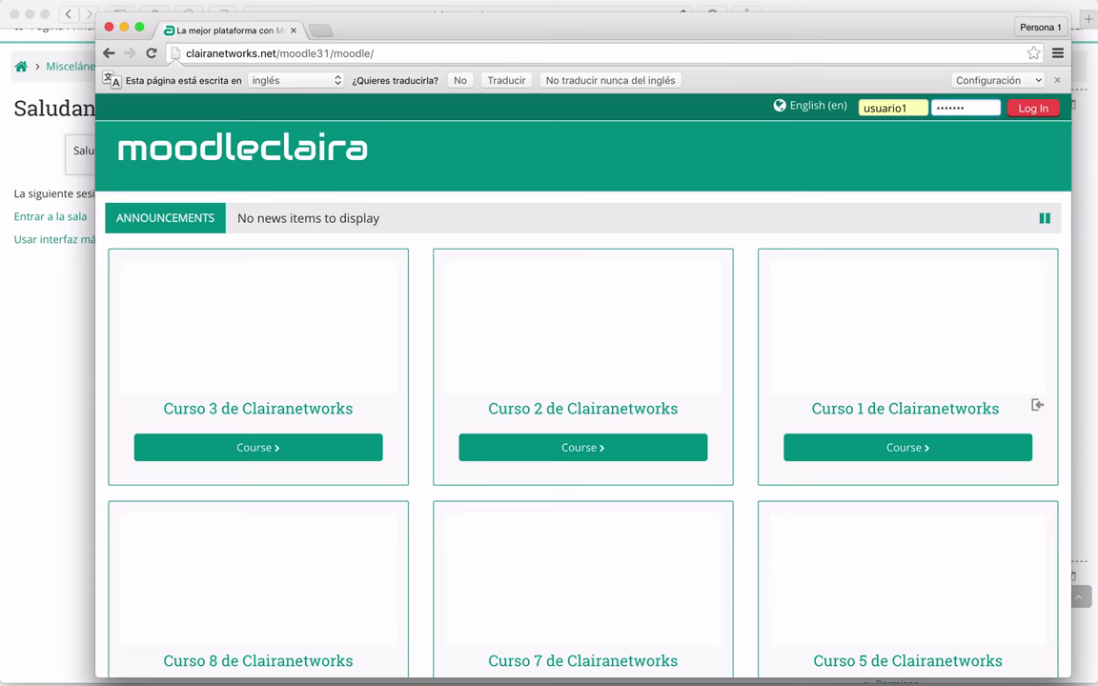
text(•)
key(Return)
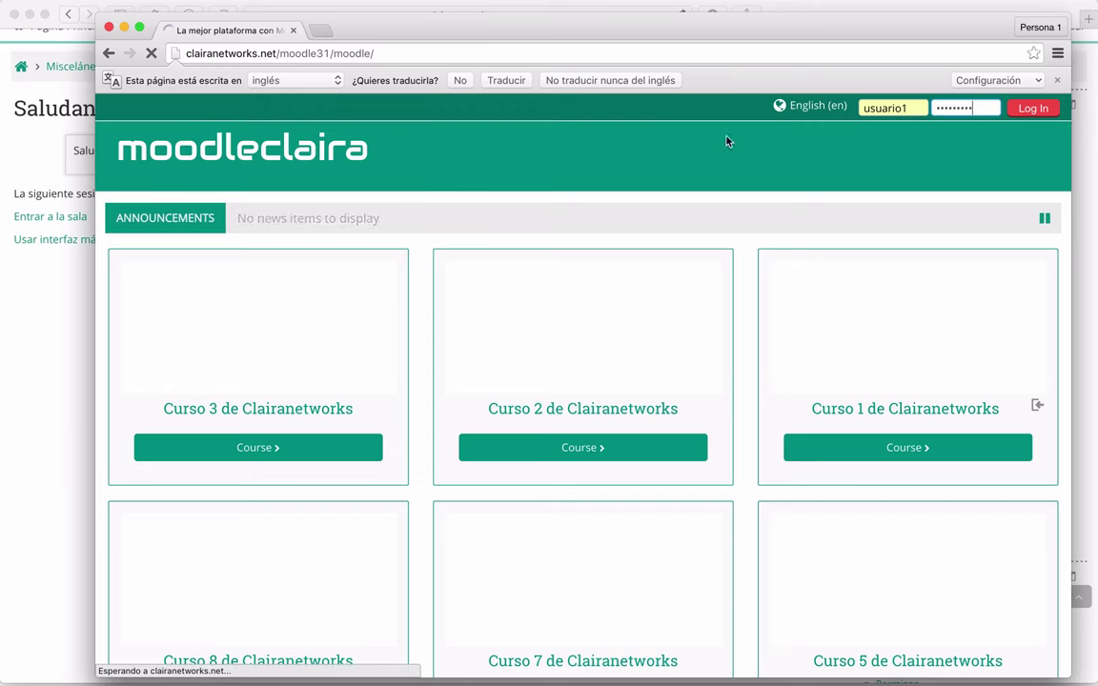
Step: Reposition the student's browser window and open the course Curso 1 de Clairanetworks from the course overview
drag(447, 42, 412, 25)
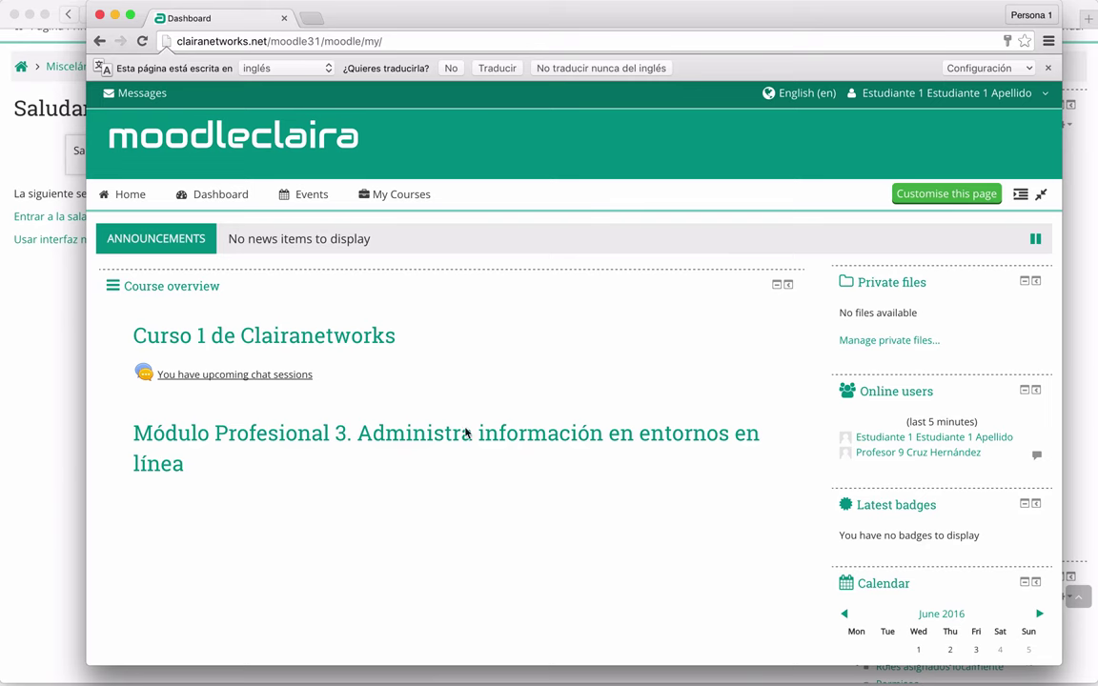
scroll(468, 318, down, 5)
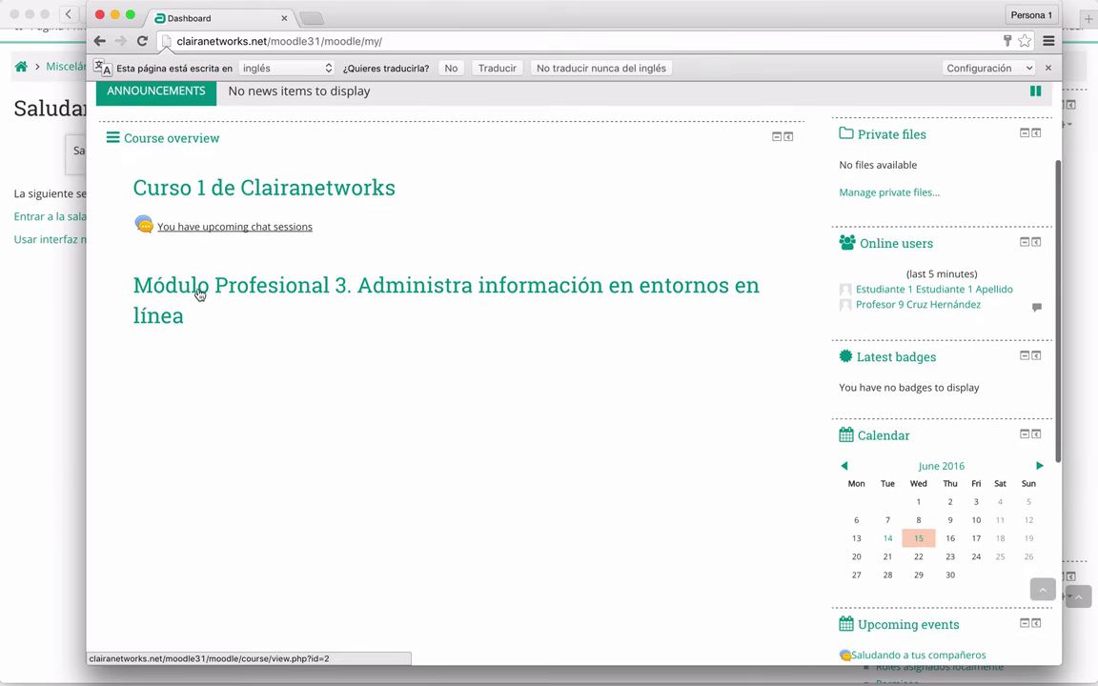
click(231, 191)
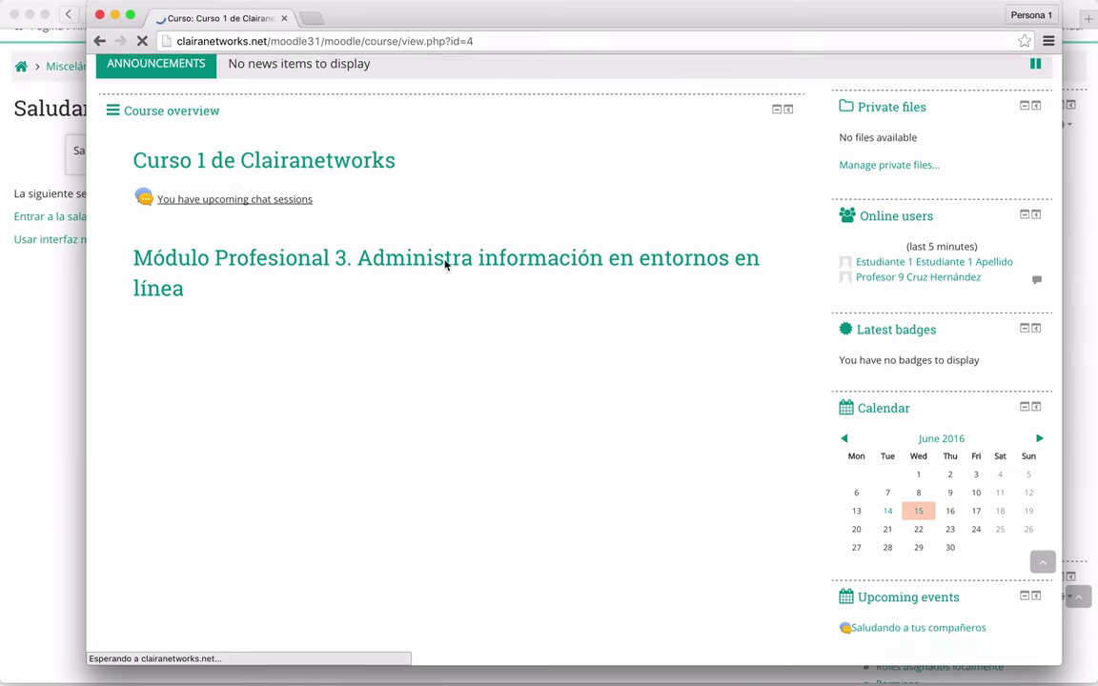
Step: Look over the student's course page and open the "Saludando a tus compañeros" chat under 23 de octubre - 29 de octubre
scroll(571, 295, down, 5)
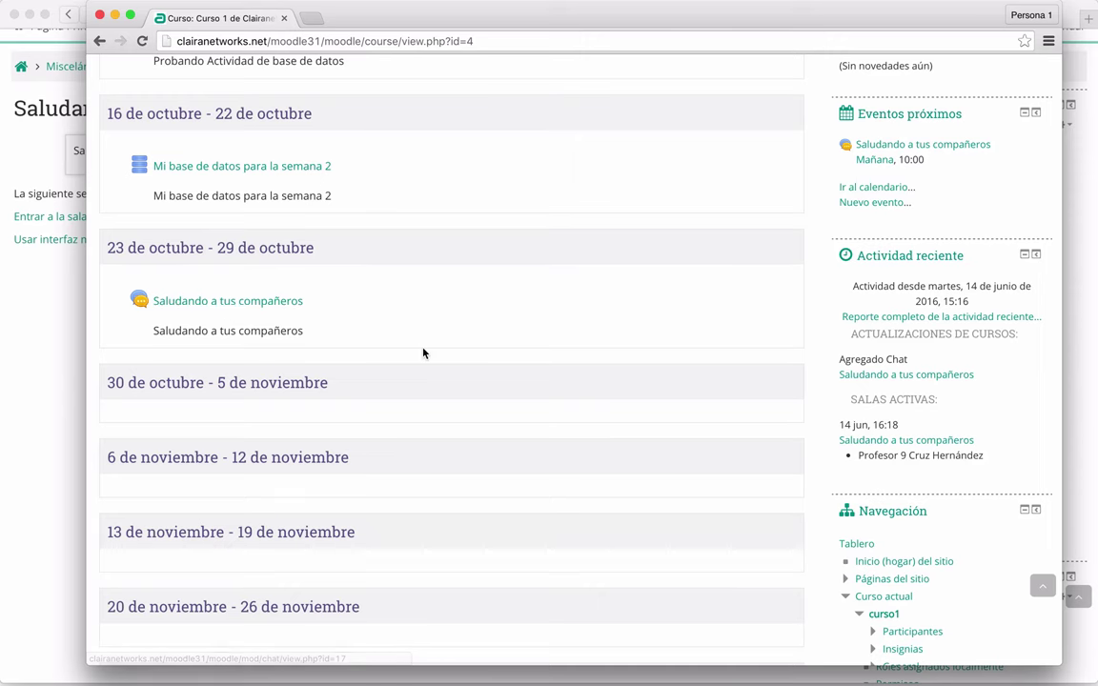
scroll(423, 354, up, 1)
scroll(423, 354, up, 3)
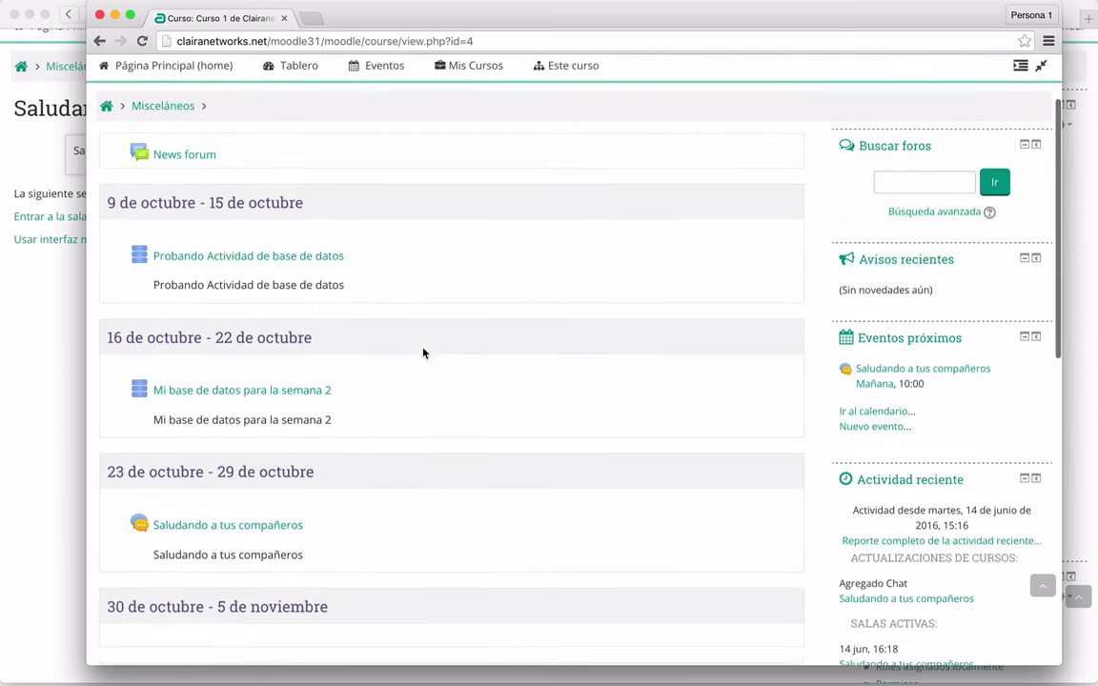
scroll(423, 354, down, 2)
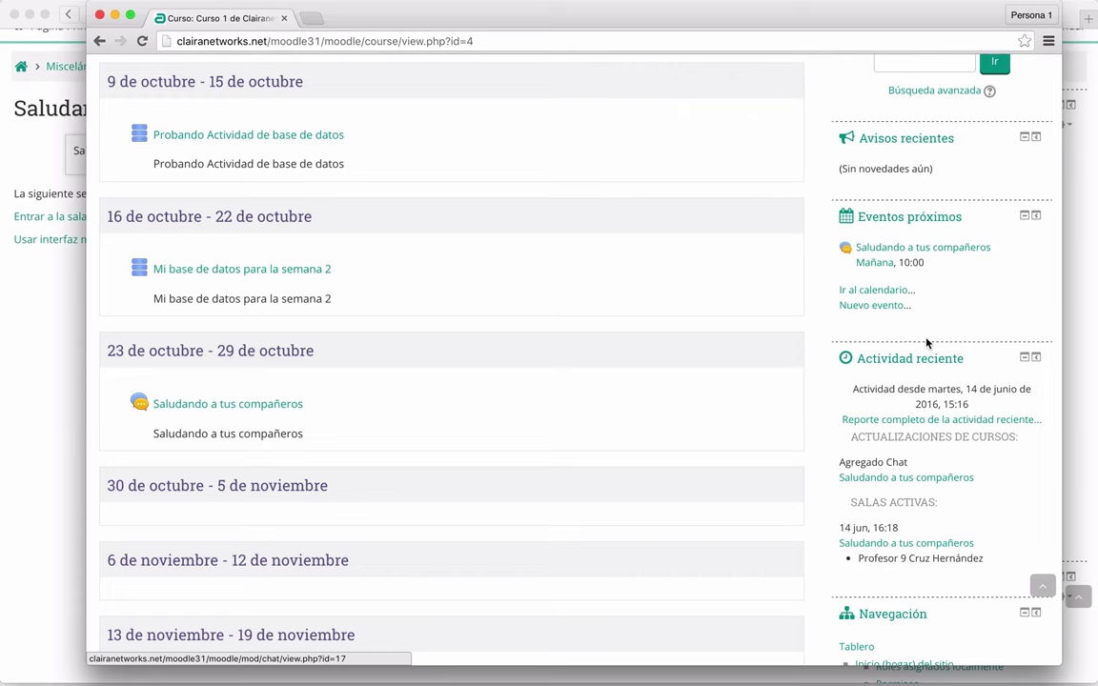
scroll(925, 340, down, 2)
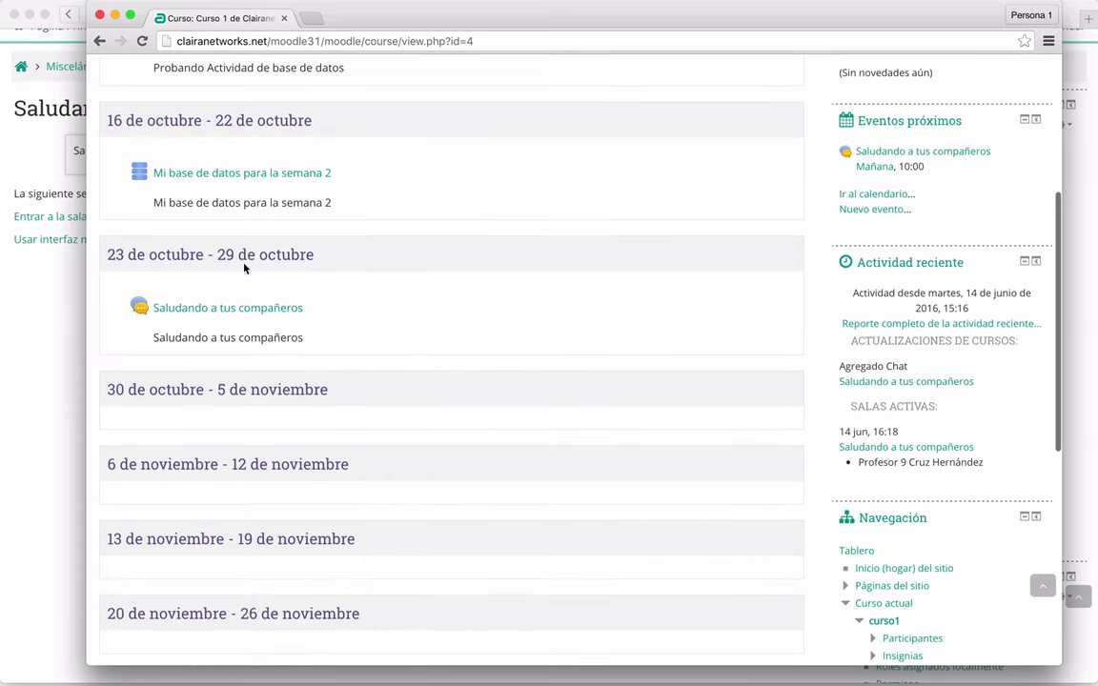
scroll(214, 280, up, 8)
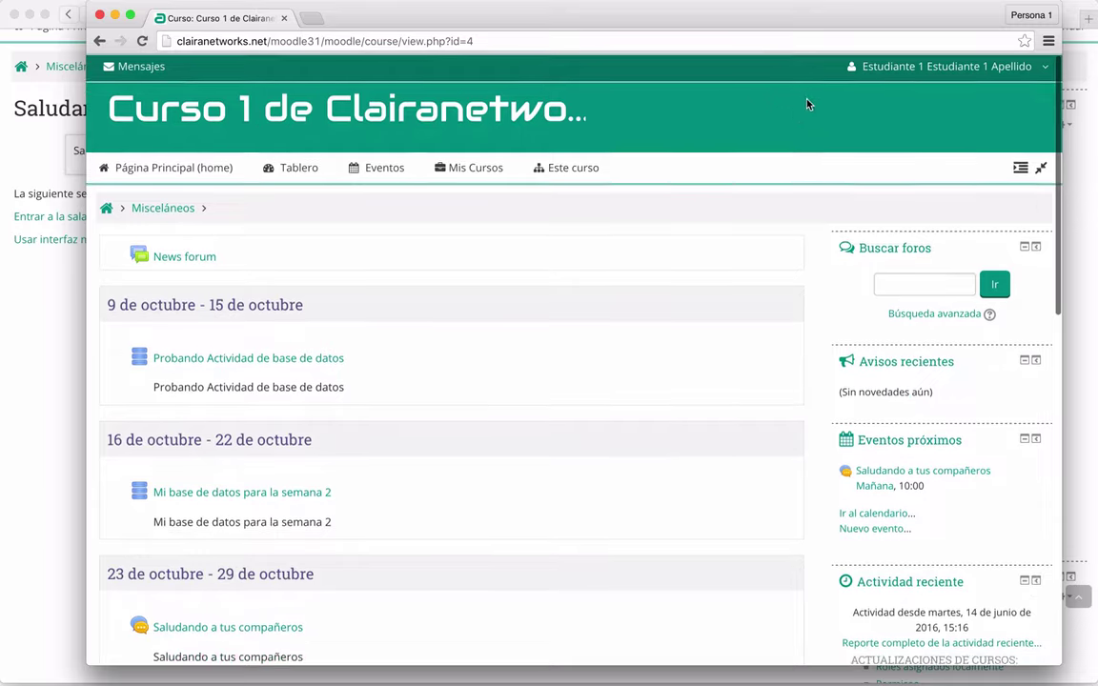
scroll(437, 451, down, 8)
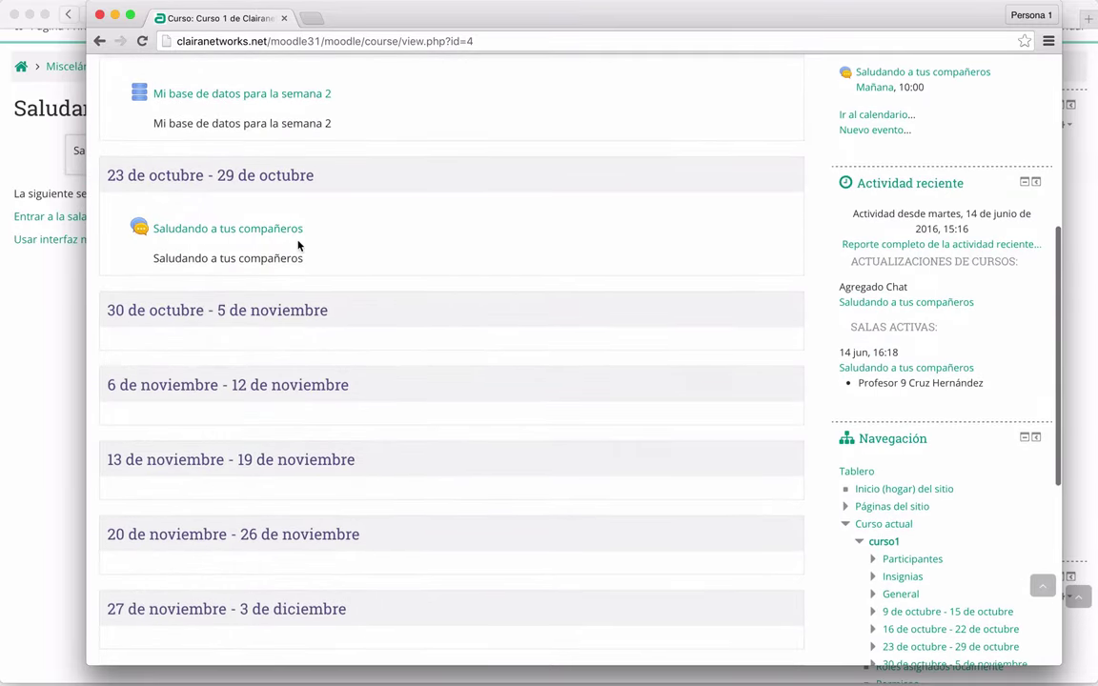
click(248, 229)
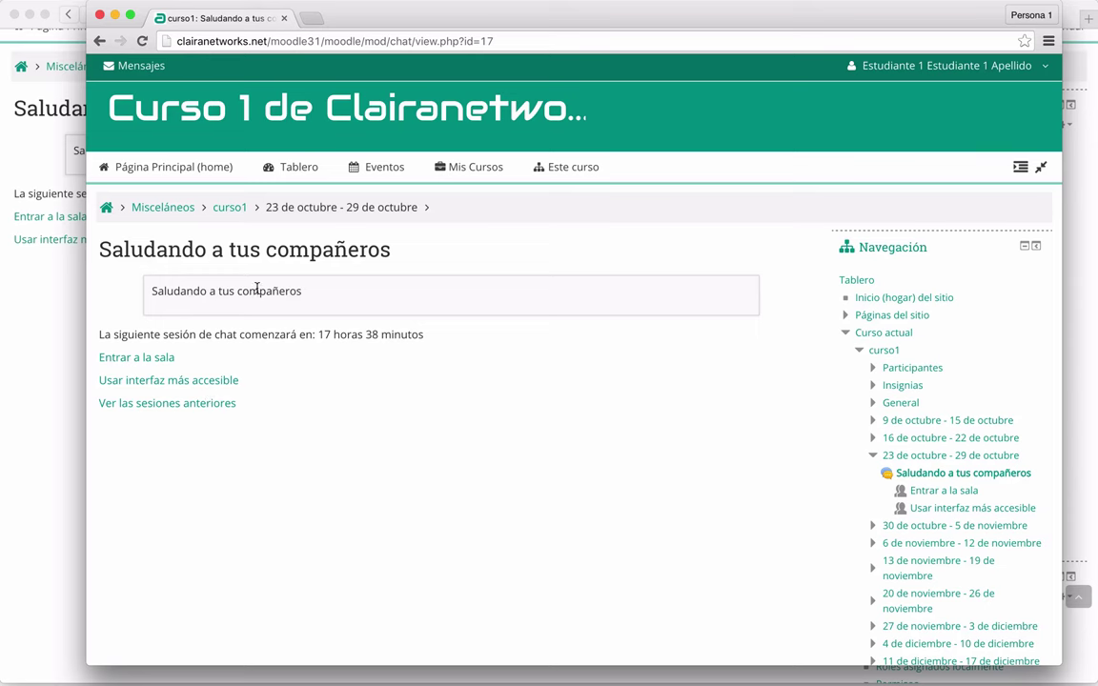
Step: Enter the chat room as the student, move its window aside, and re-enter the room as the teacher from Safari
click(136, 359)
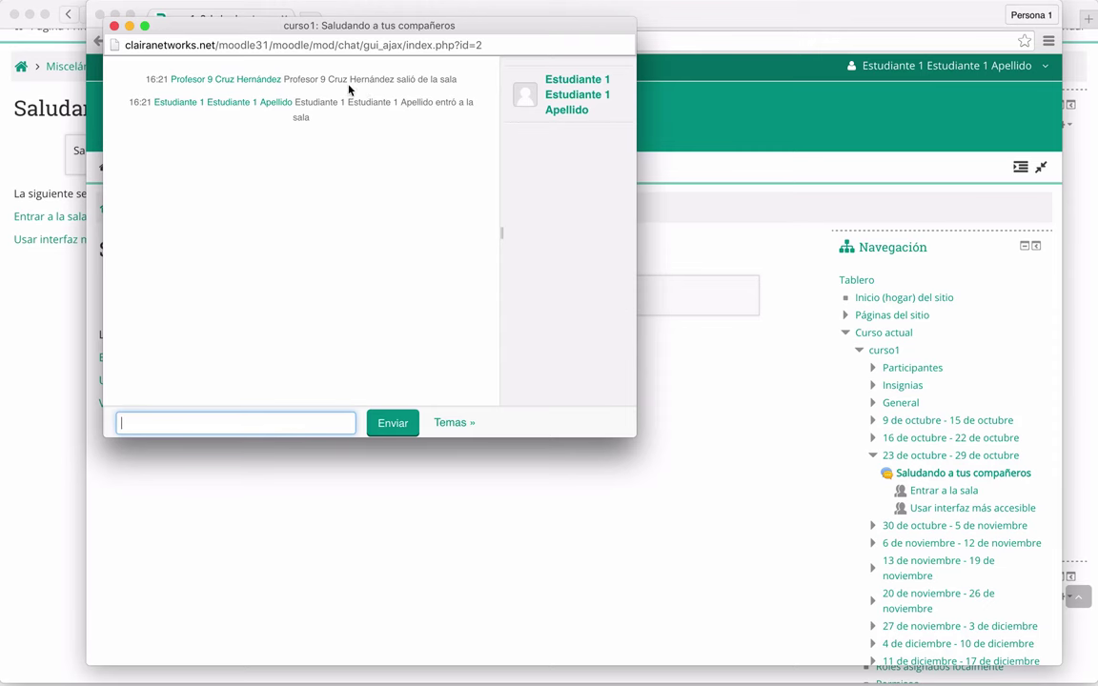
drag(268, 29, 594, 58)
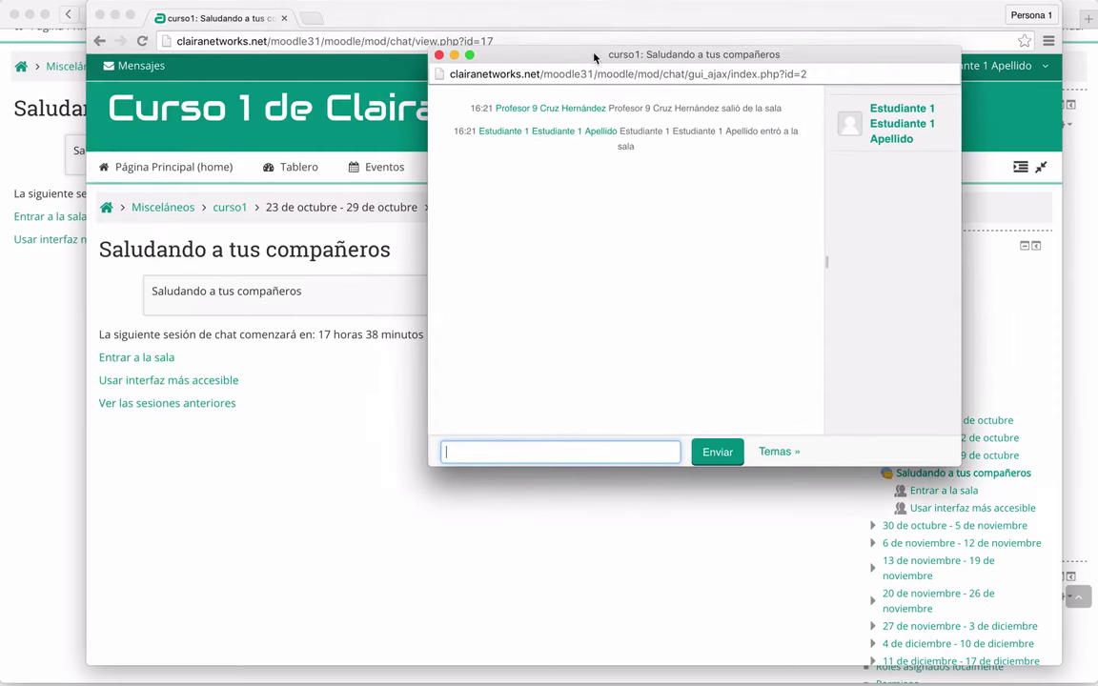
click(53, 198)
click(34, 221)
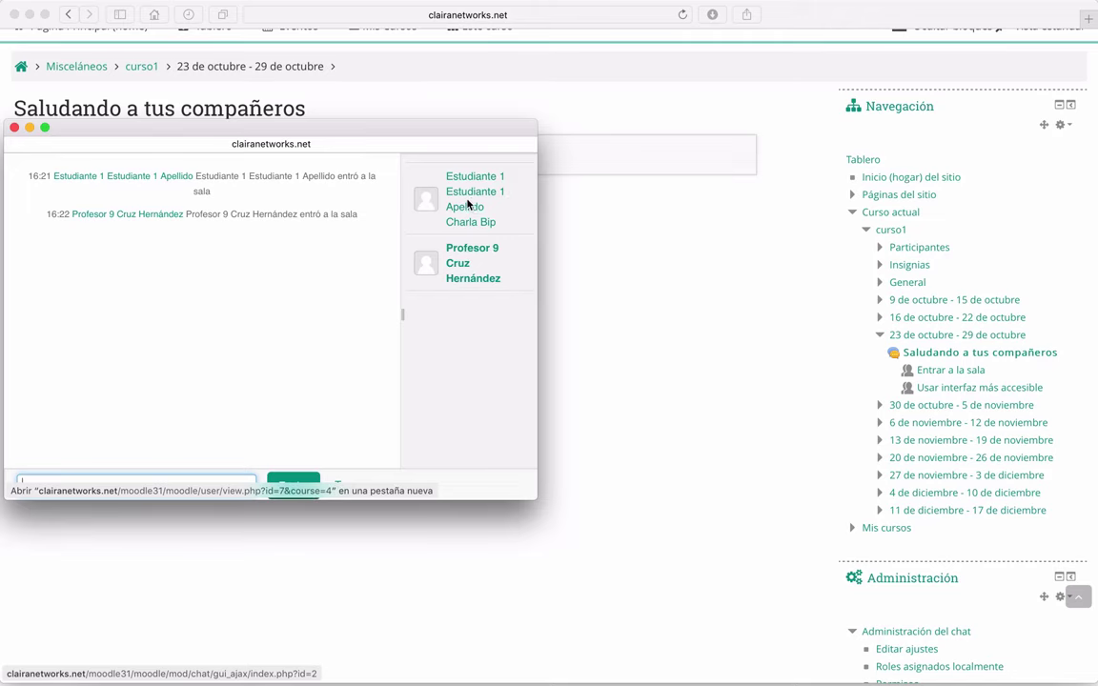
Step: Bring the student's Chrome chat window forward and place it beside the teacher's chat window
key(ctrl+Up)
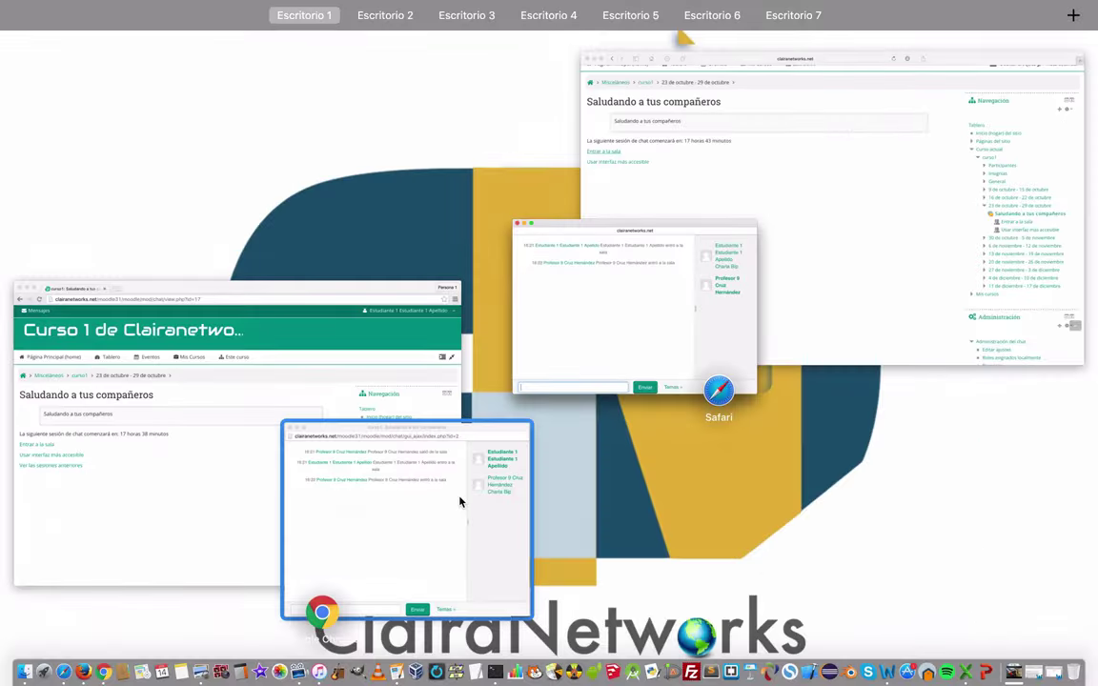
click(458, 500)
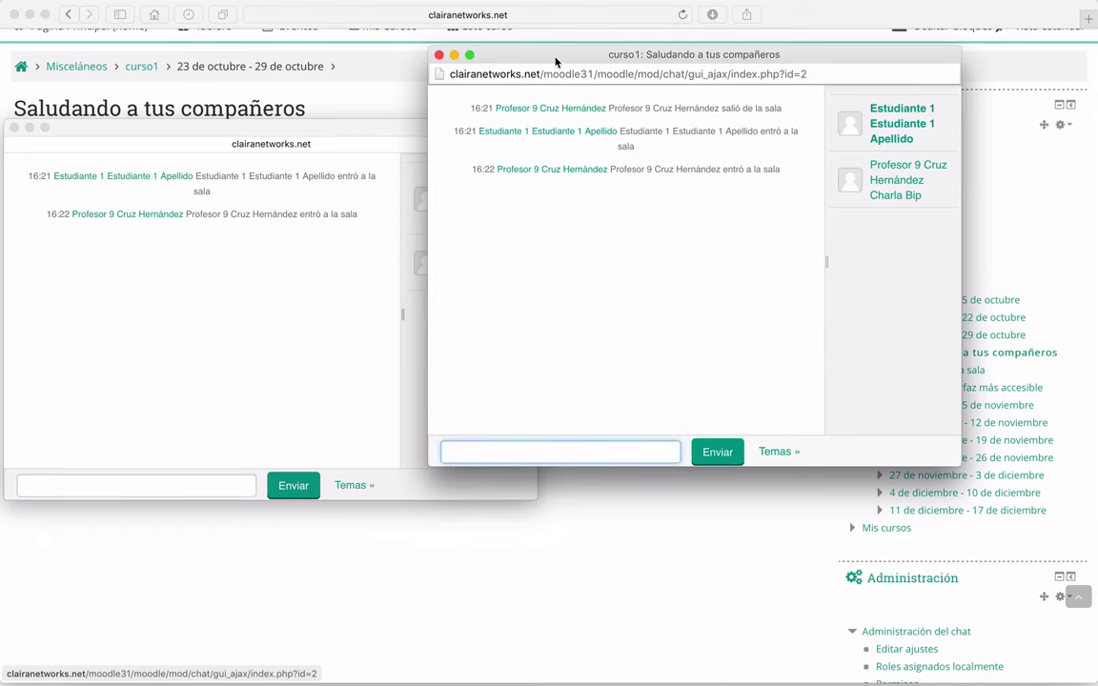
drag(554, 57, 663, 113)
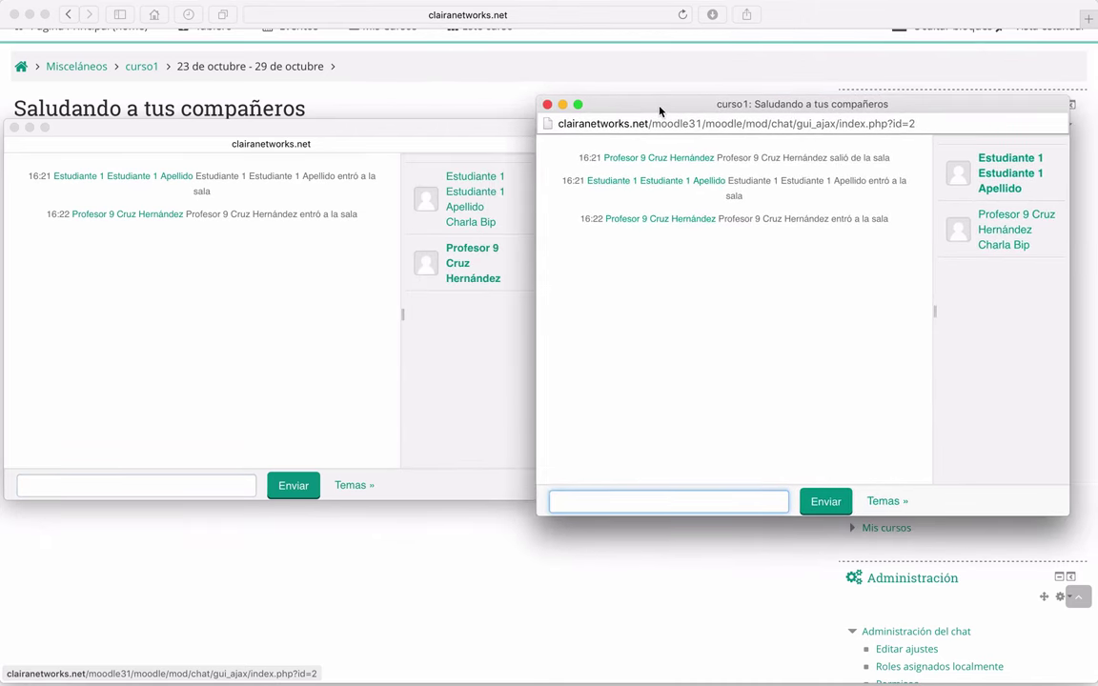
Step: Send the message "Hola Profesor, buena tarde" from the student's chat window
click(759, 273)
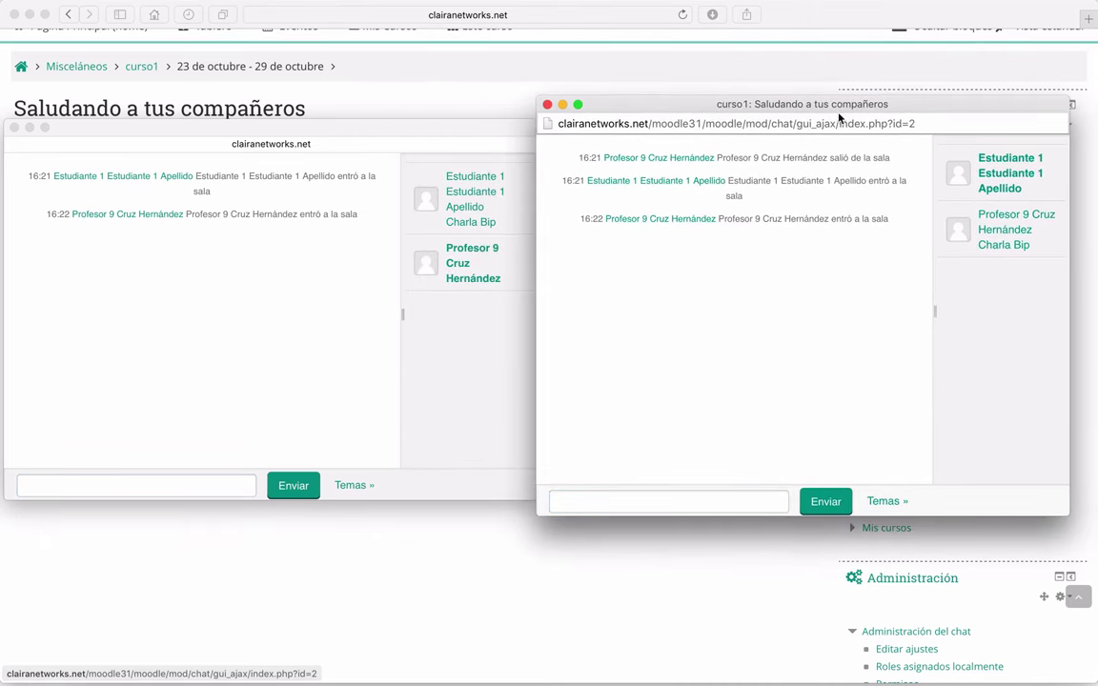
click(177, 309)
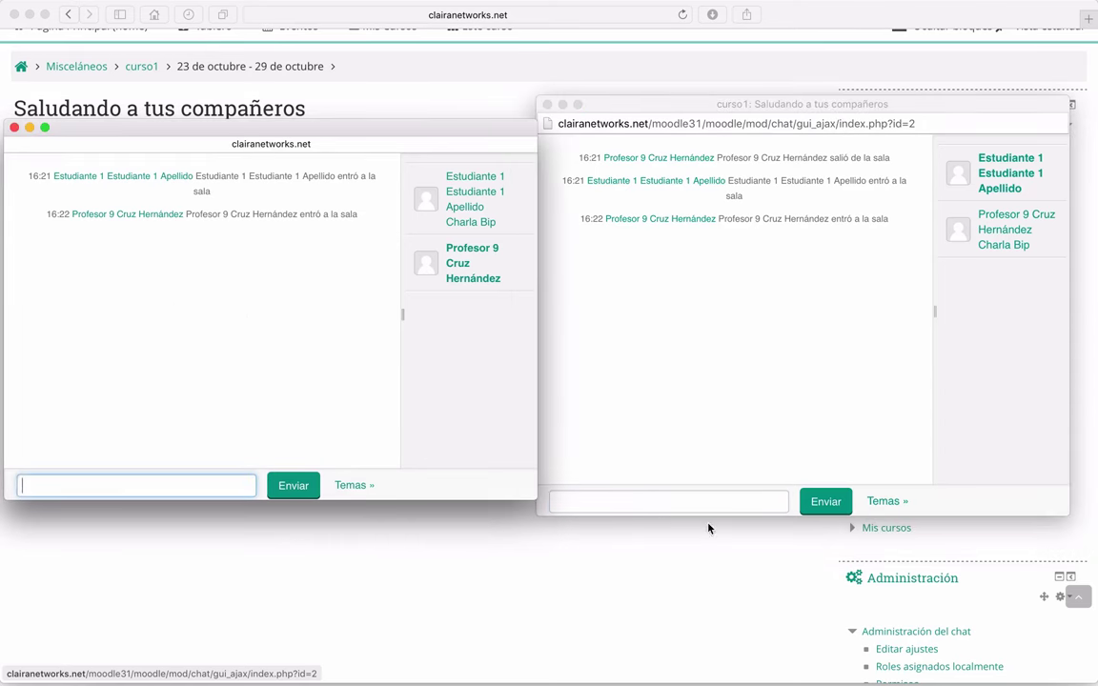
click(629, 502)
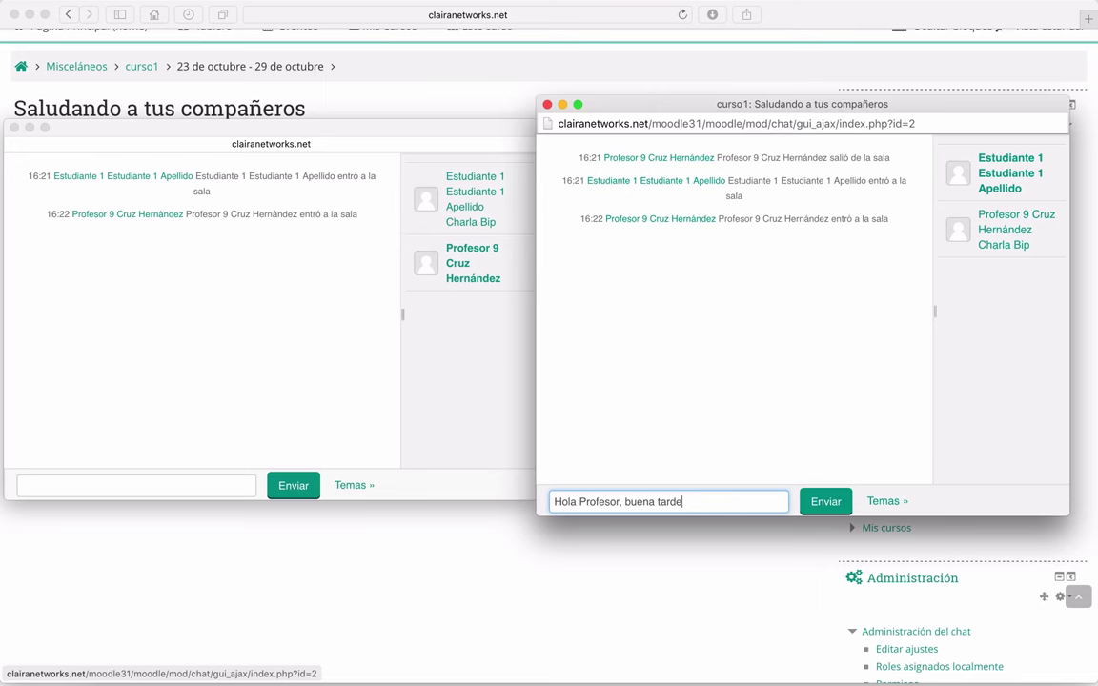
text(Hola Profesor, buena tarde)
key(Return)
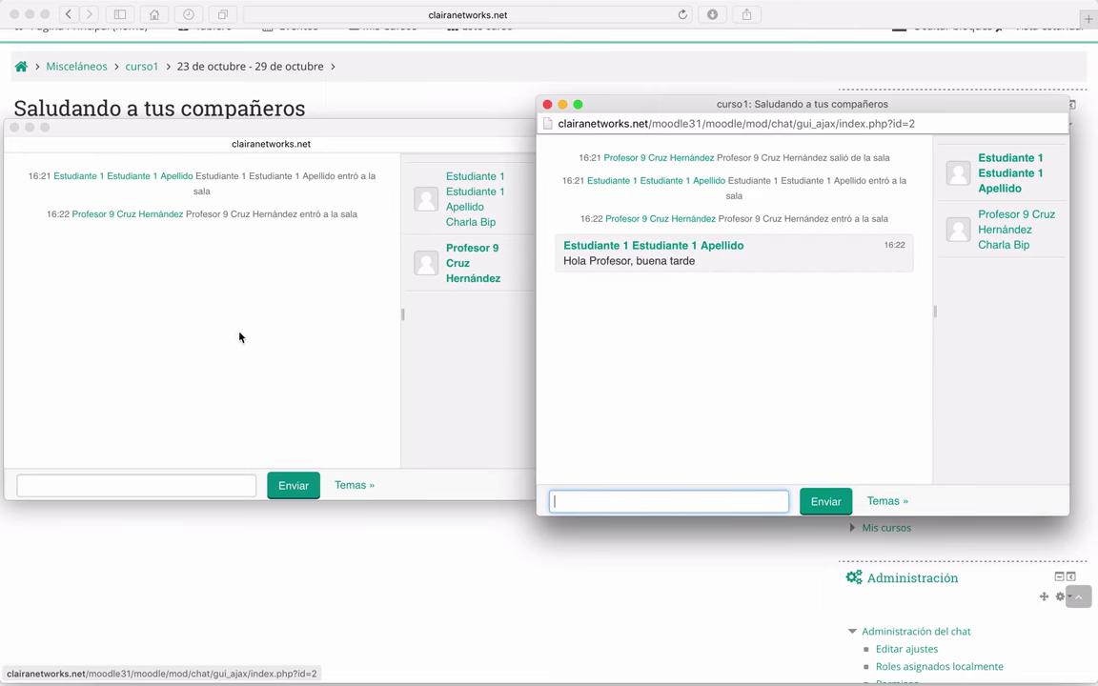
Step: Reply from the teacher's chat window with "Buenas tardes Estudiante 1"
click(240, 336)
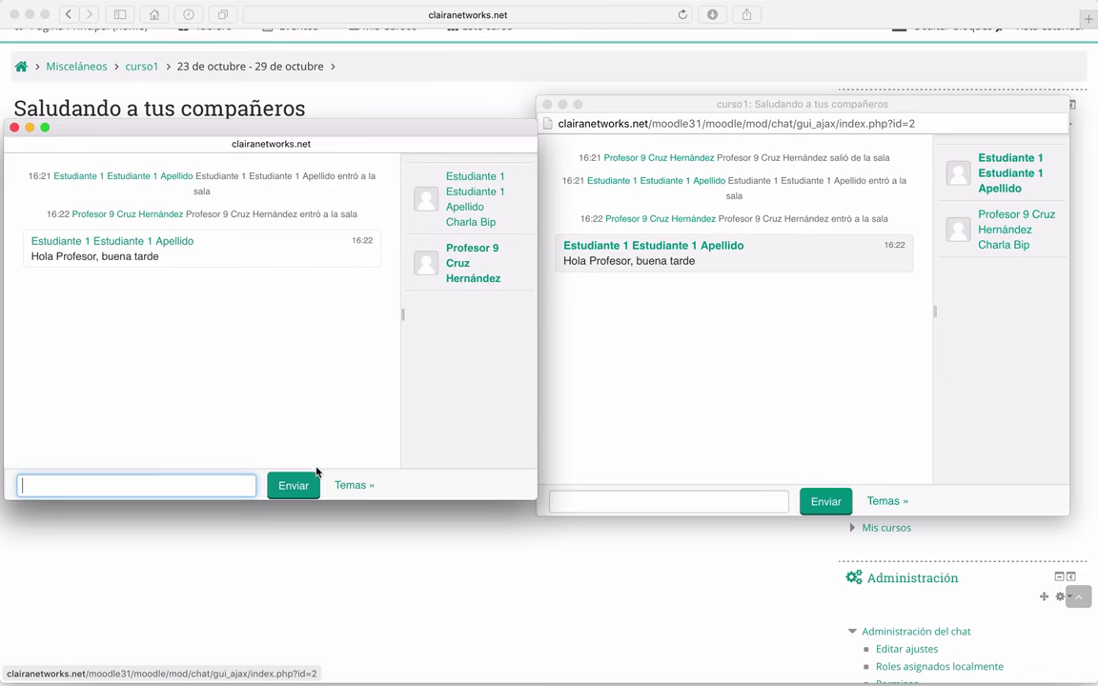
text(Buen)
text(Estudiante 1)
key(Return)
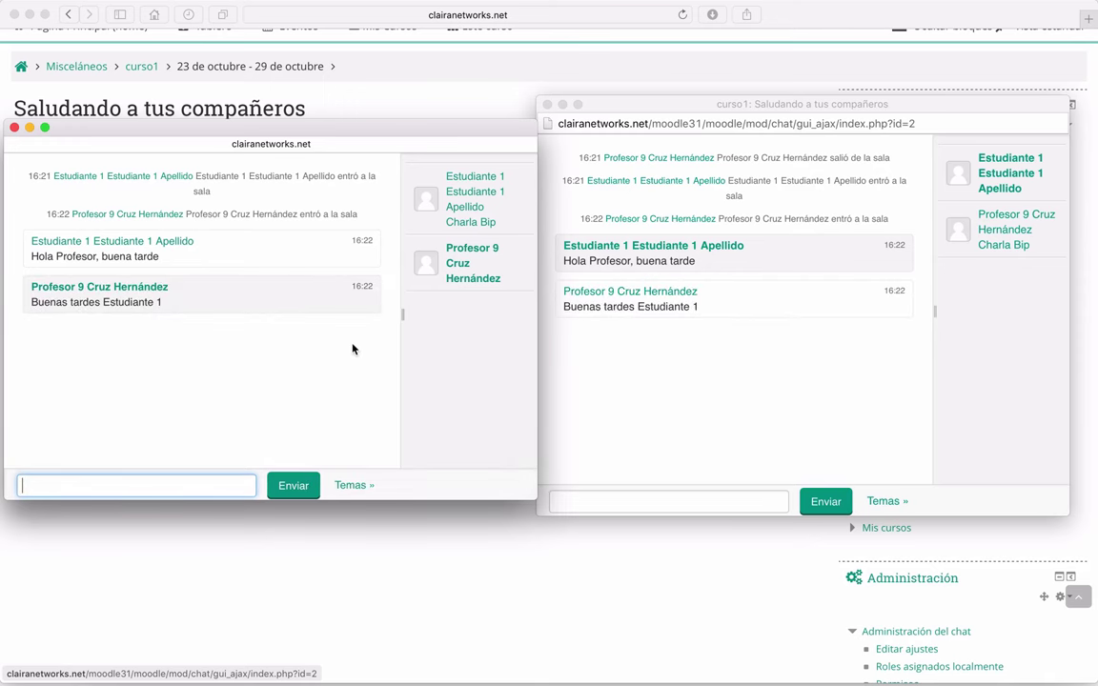
Step: Apply the Compacto theme to the student's chat window
click(703, 408)
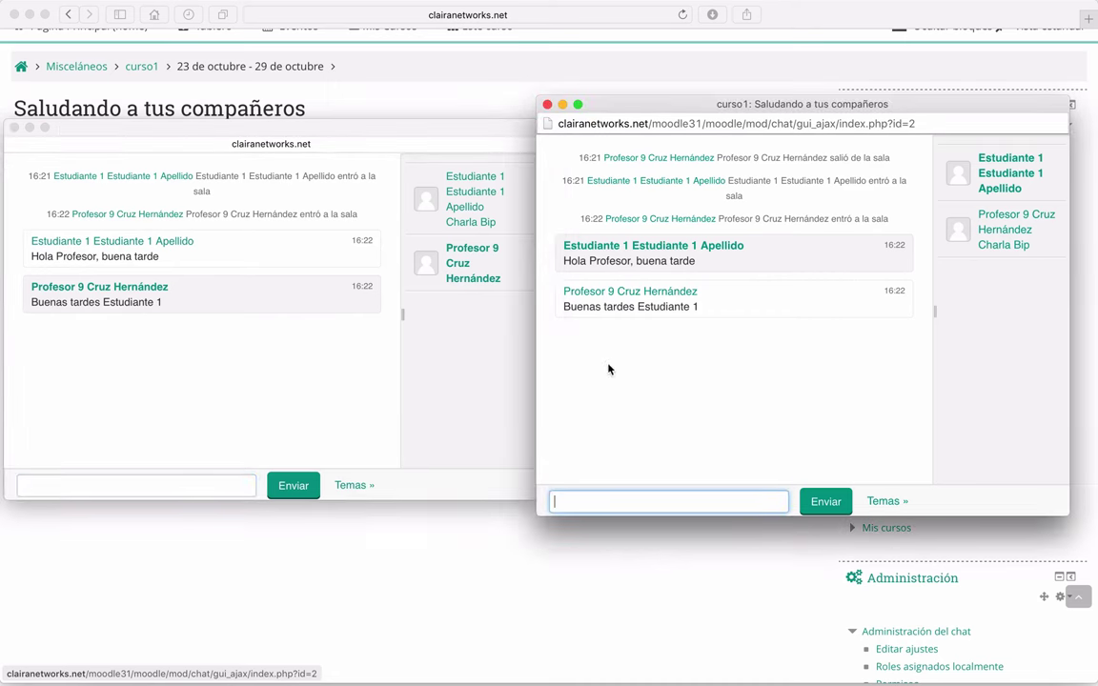
click(741, 420)
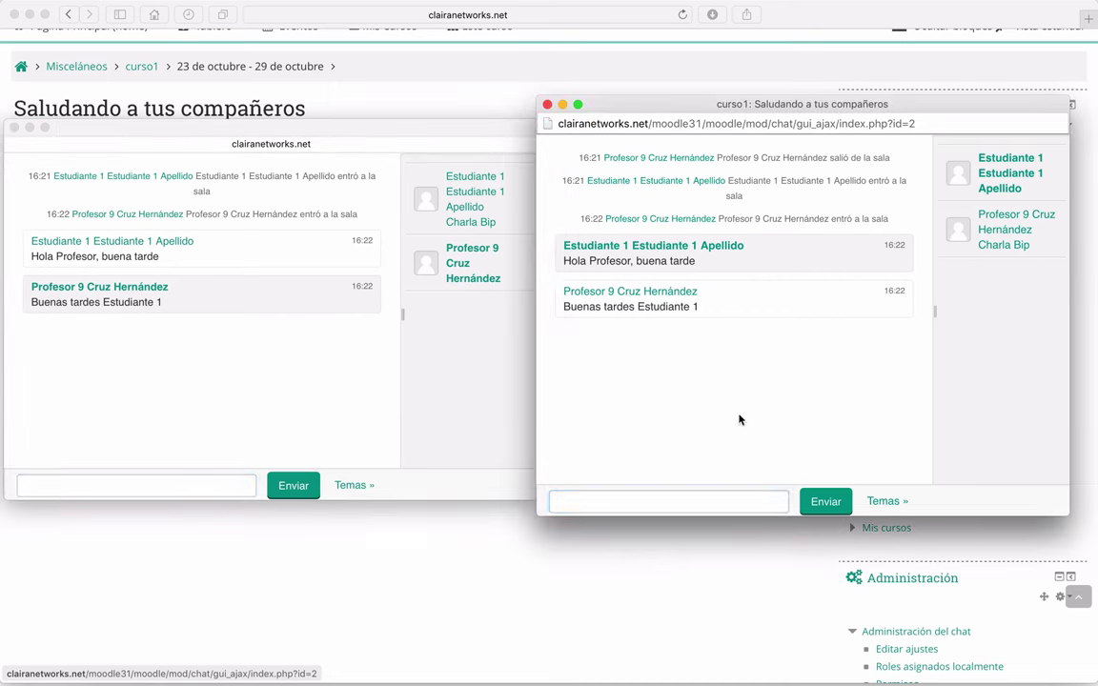
click(887, 503)
click(884, 480)
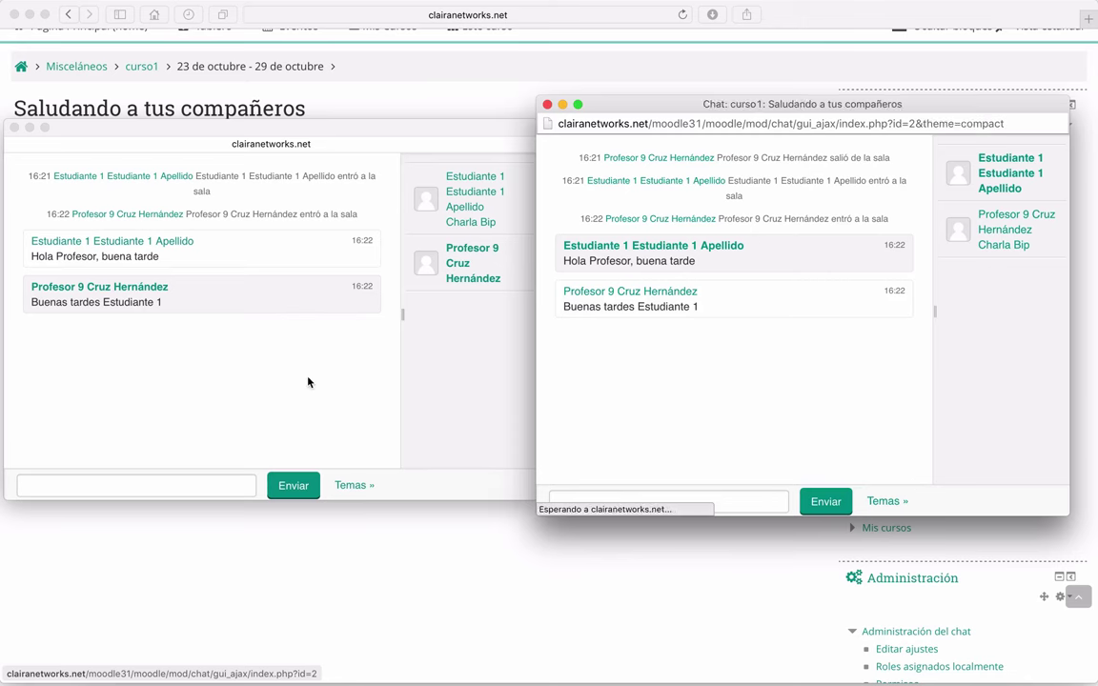
Step: Apply the Burbuja theme to the teacher's chat window
click(306, 382)
click(346, 486)
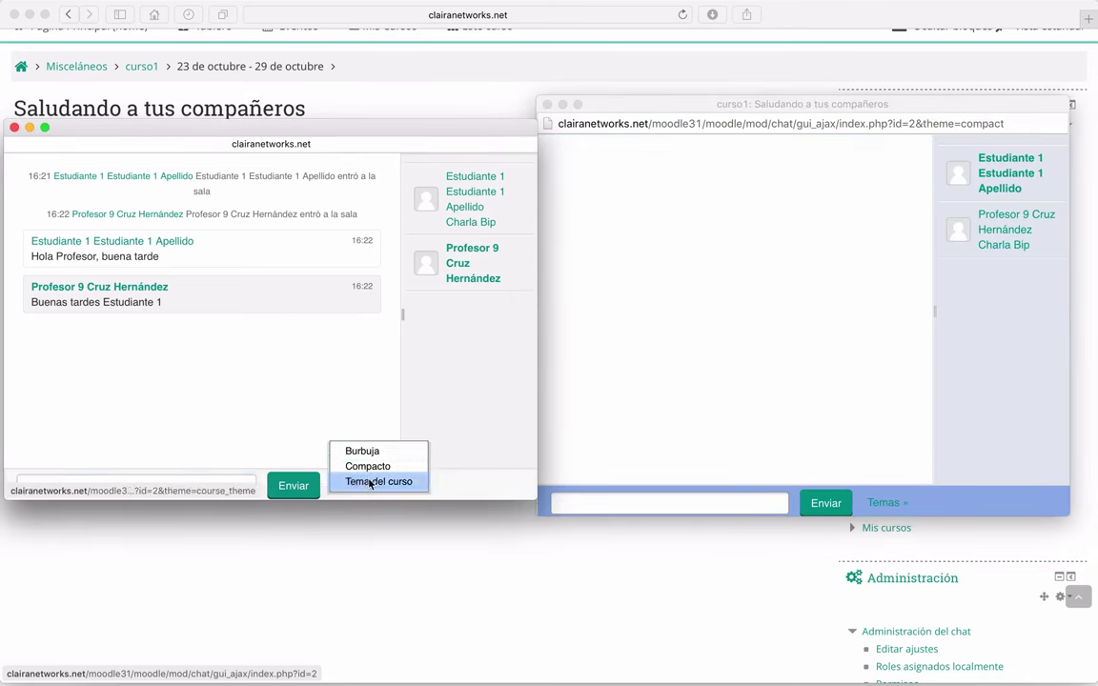
click(362, 451)
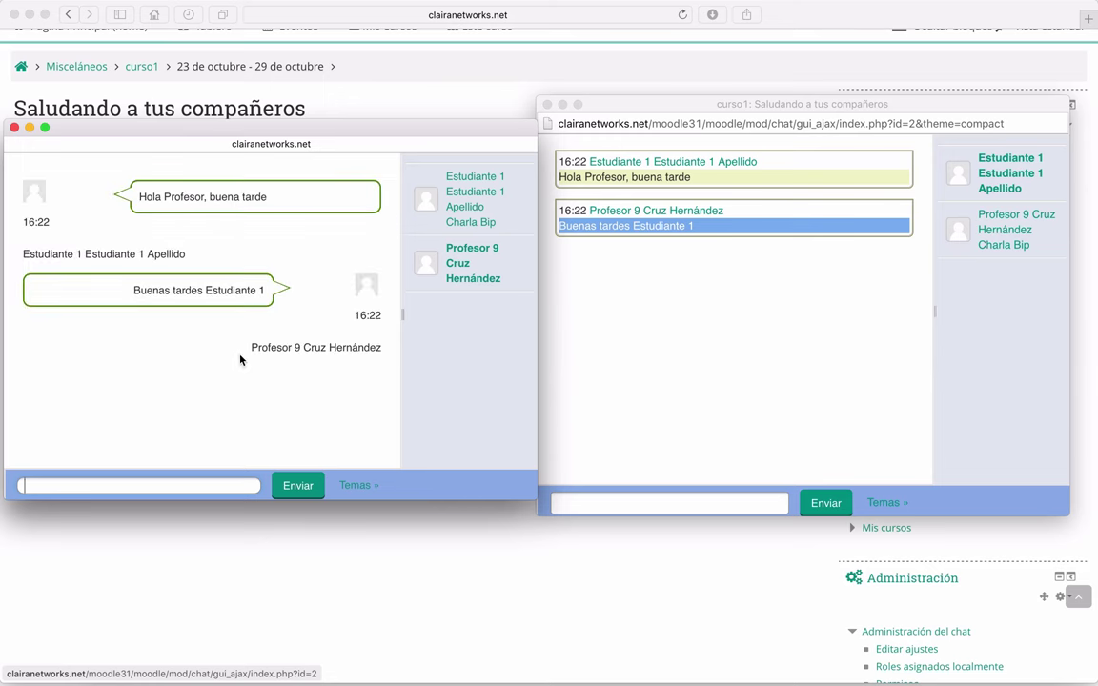
click(366, 486)
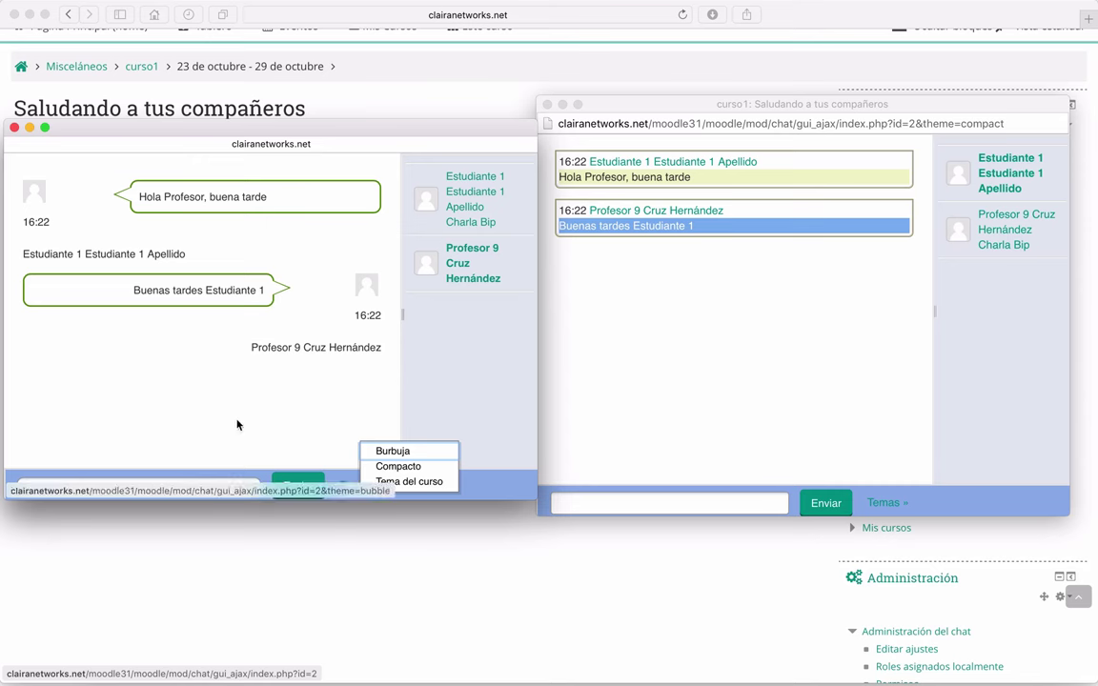
click(801, 373)
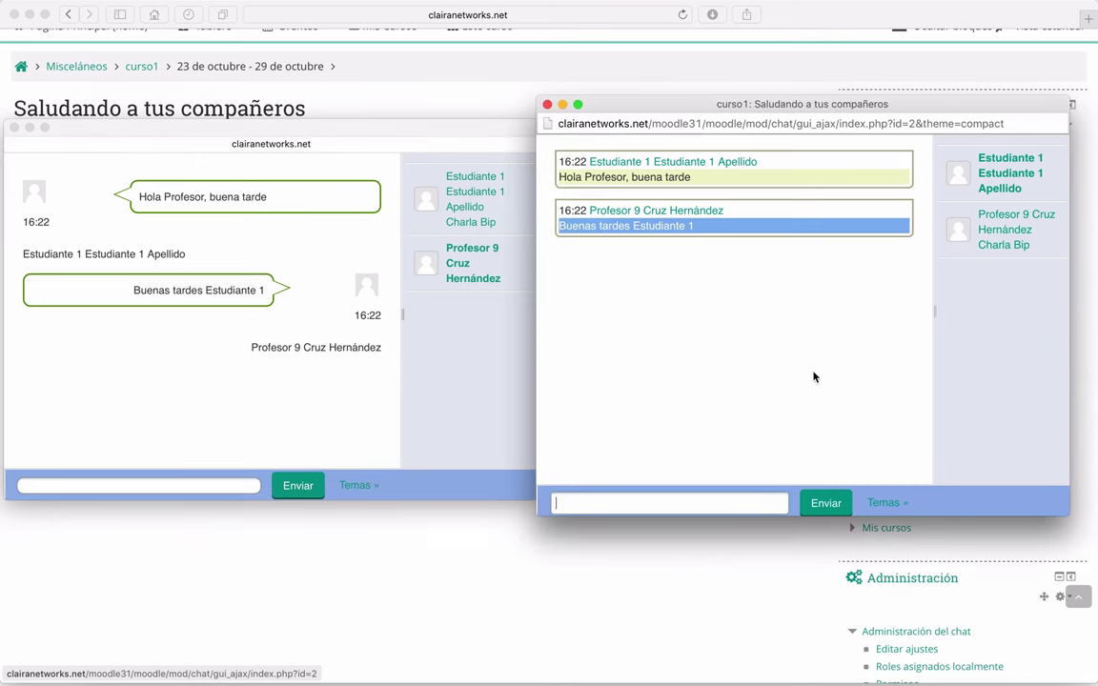
click(889, 506)
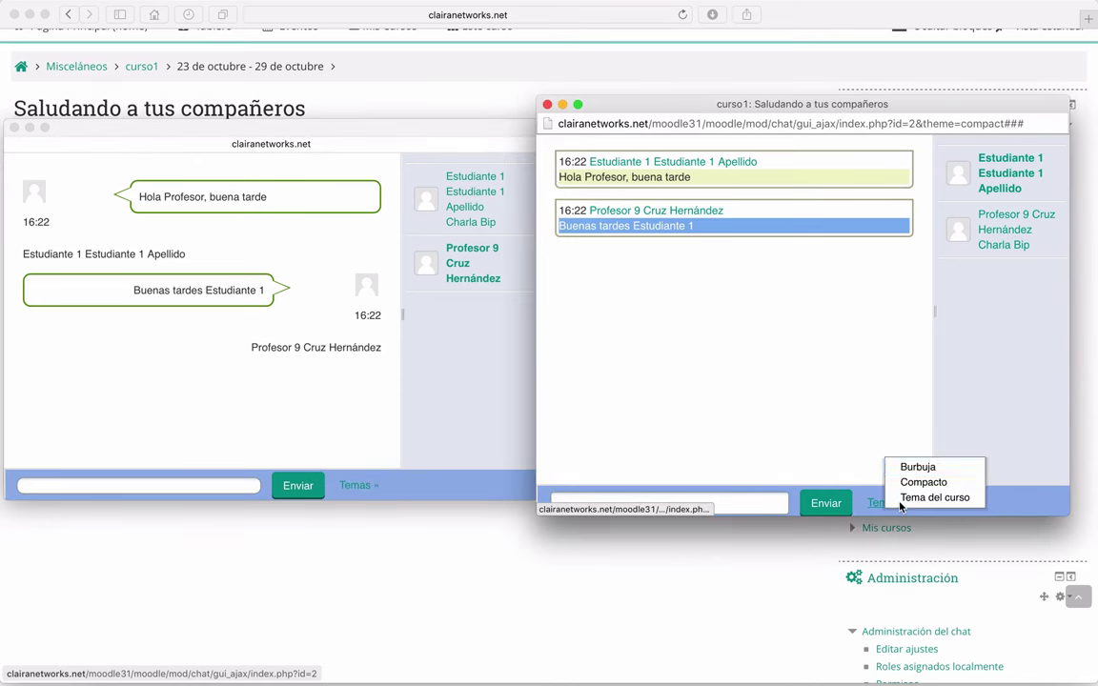
click(732, 336)
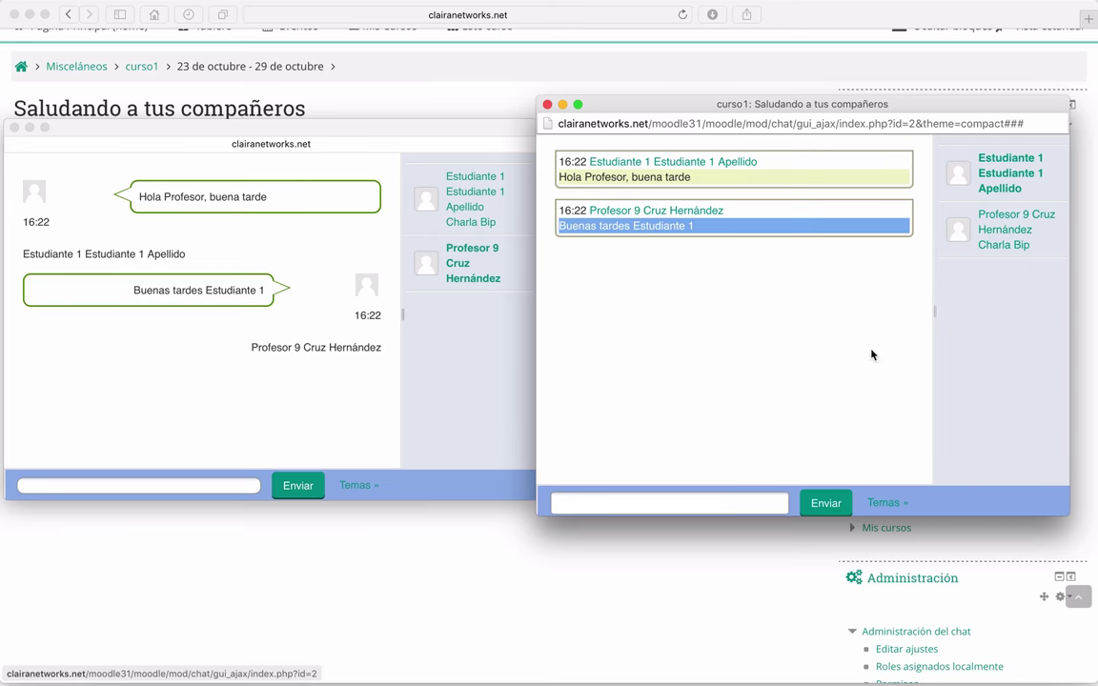
click(992, 247)
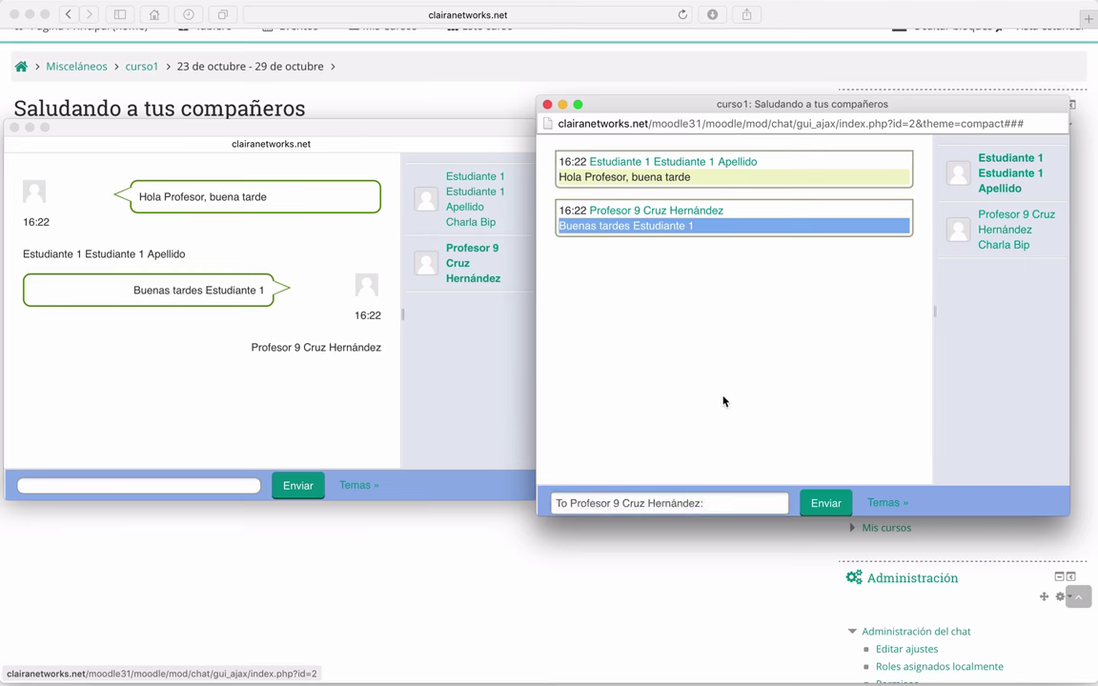
drag(713, 502, 573, 491)
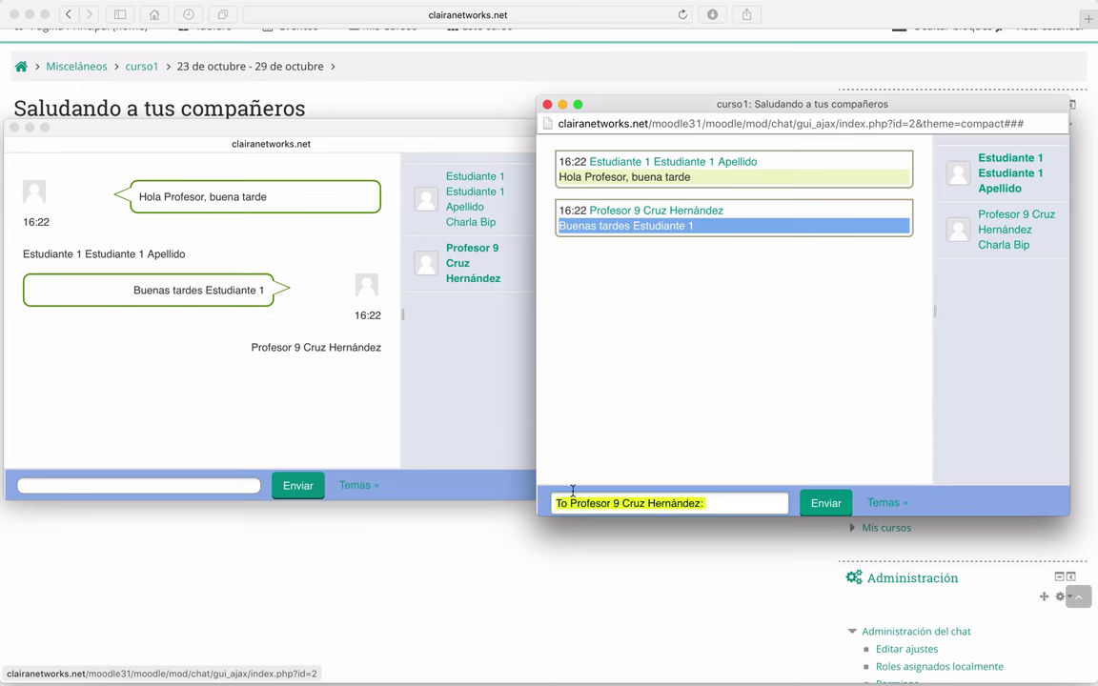
key(BackSpace)
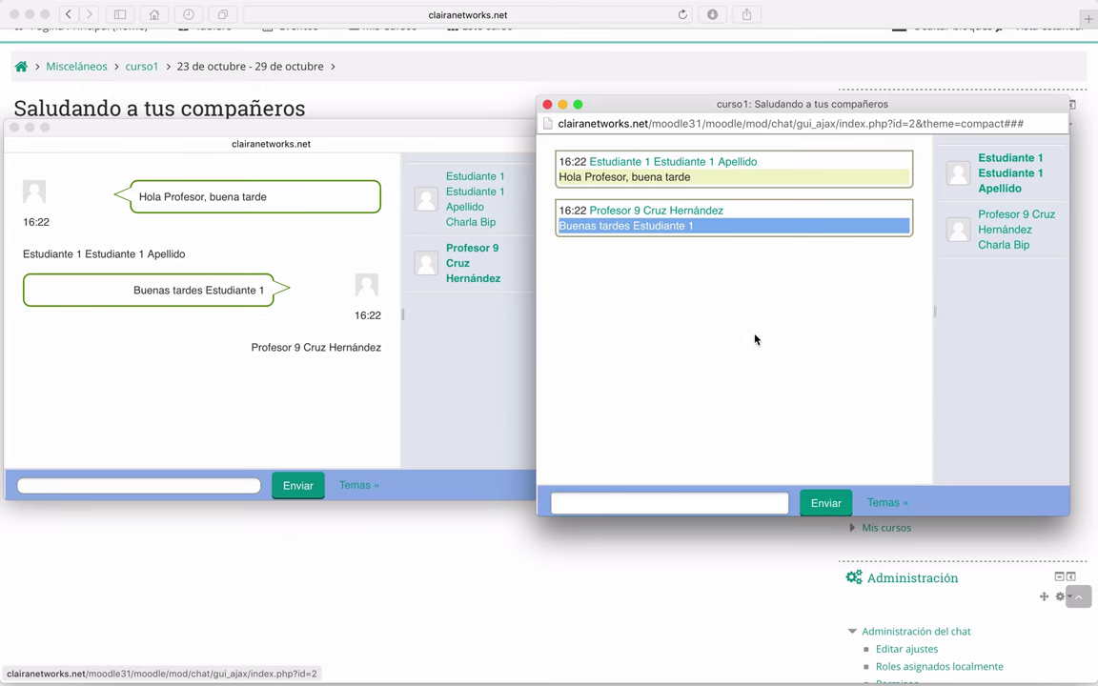
Step: From the student's chat, send the teacher an addressed message reading "Mensaje directo" and bring the teacher's window forward
click(995, 251)
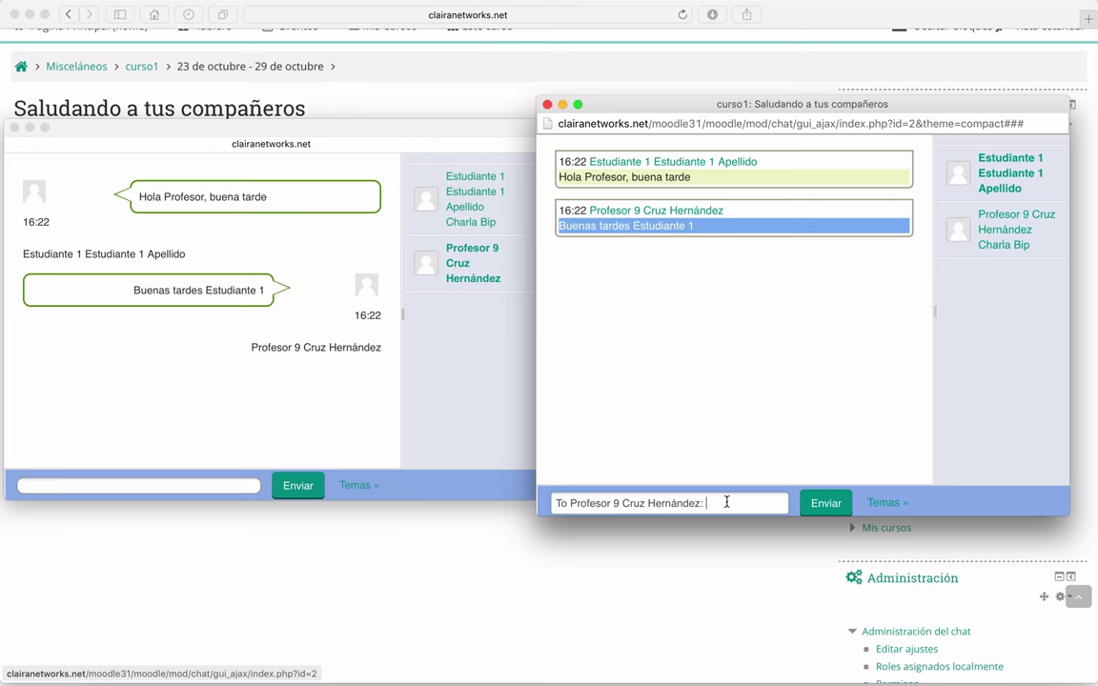
text(Mensaje directo)
key(Return)
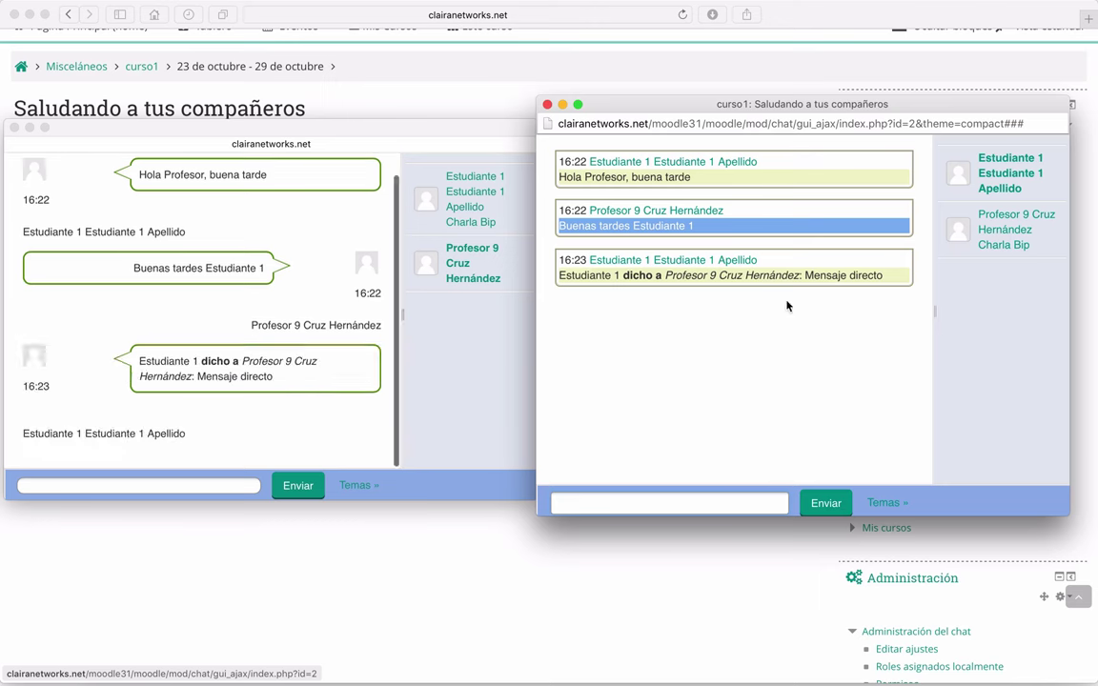
click(270, 356)
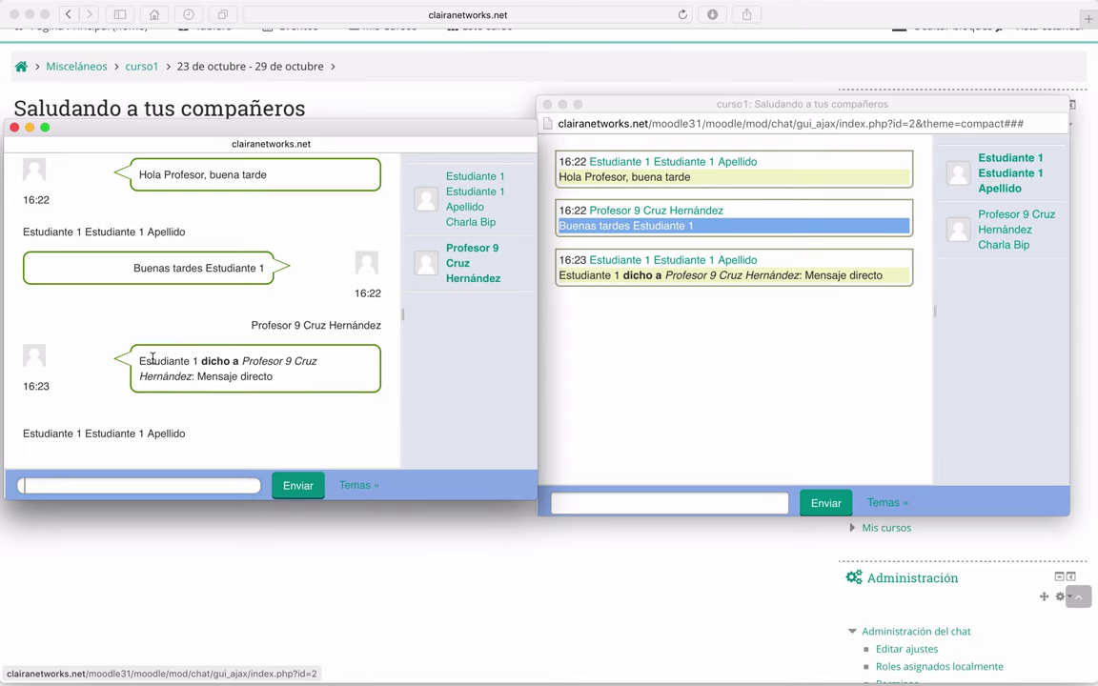
Step: Send a beep from the student to the teacher, and one back from the teacher to the student
click(705, 367)
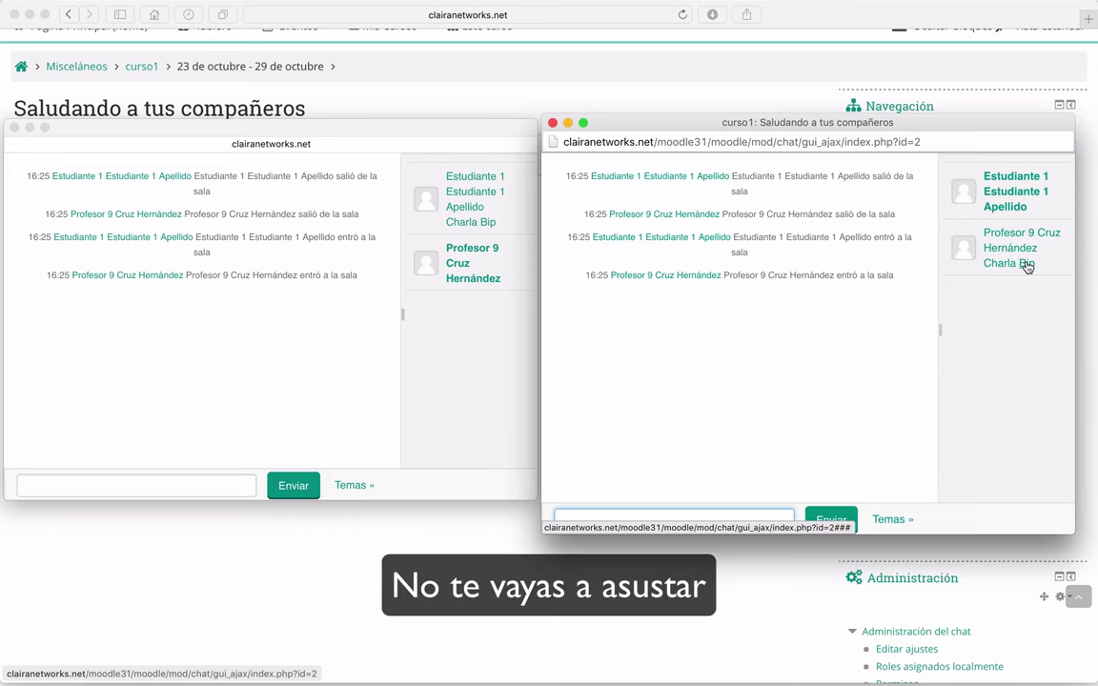
click(1028, 267)
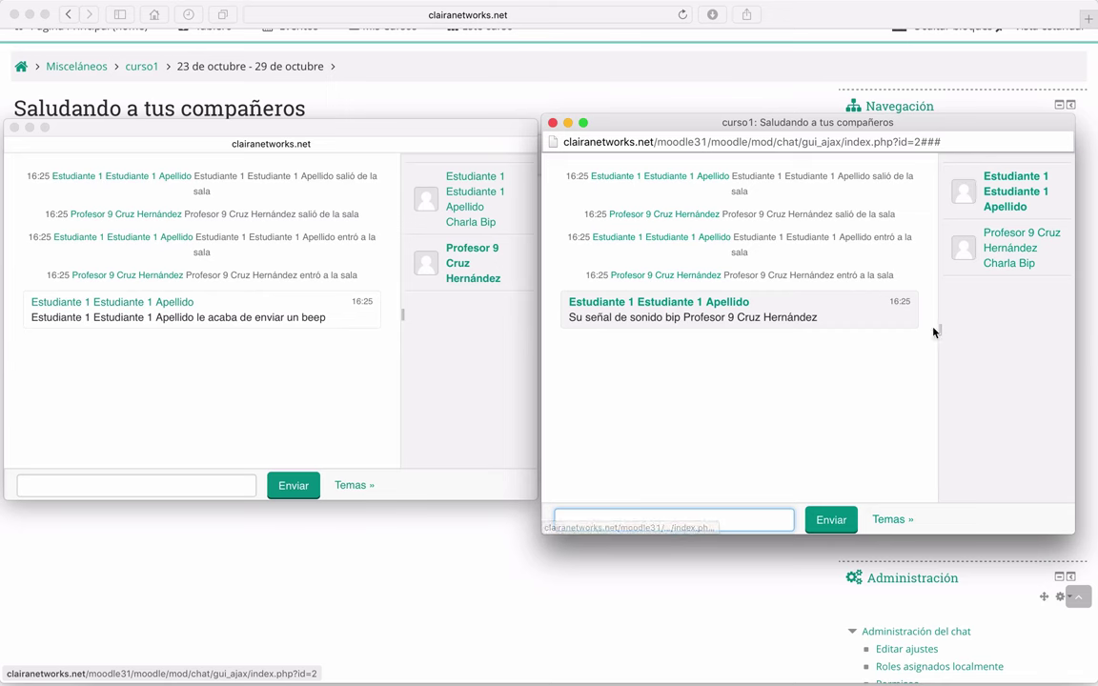
click(449, 375)
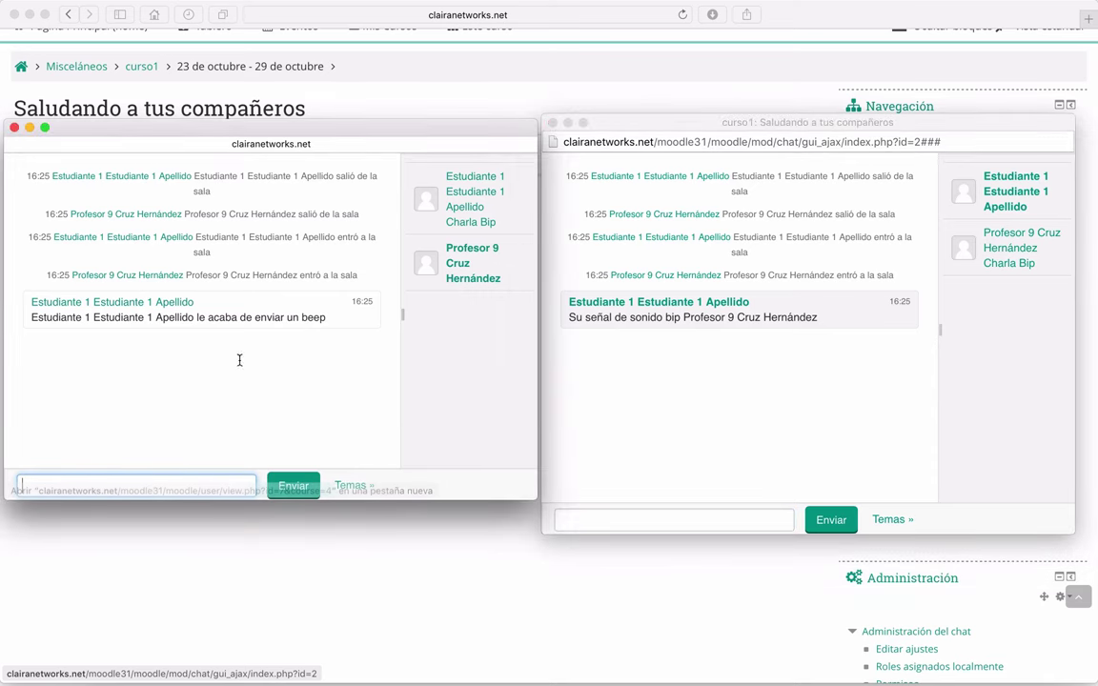
click(486, 224)
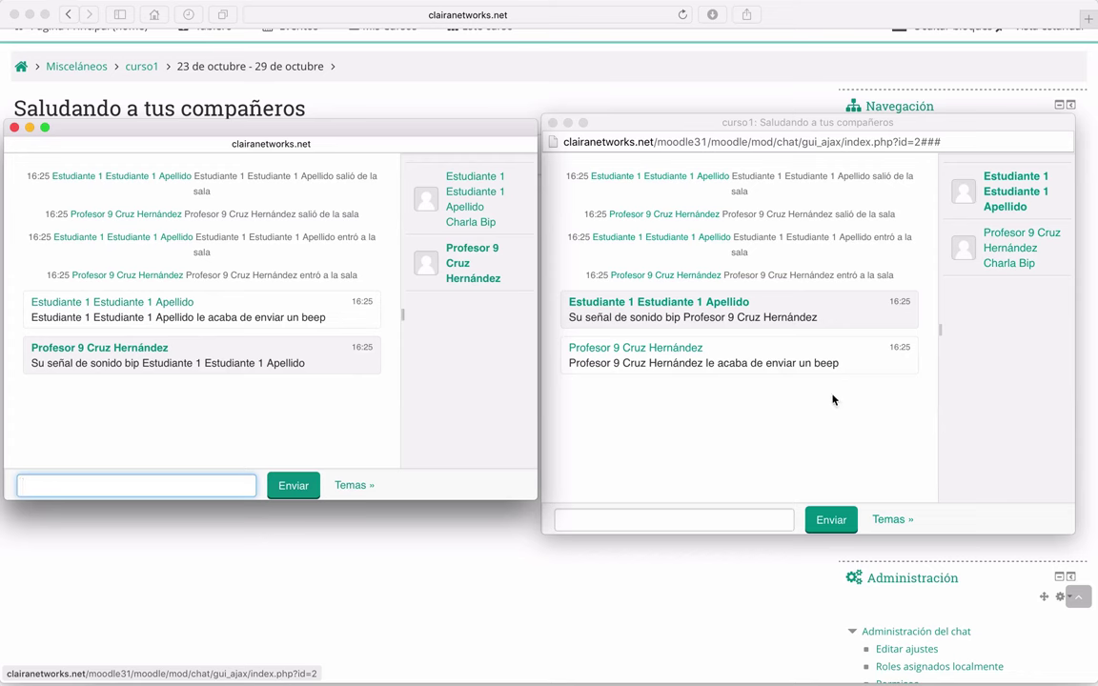
Step: From the teacher's chat, send the student an addressed message reading "Hola Estudiante 1"
click(464, 224)
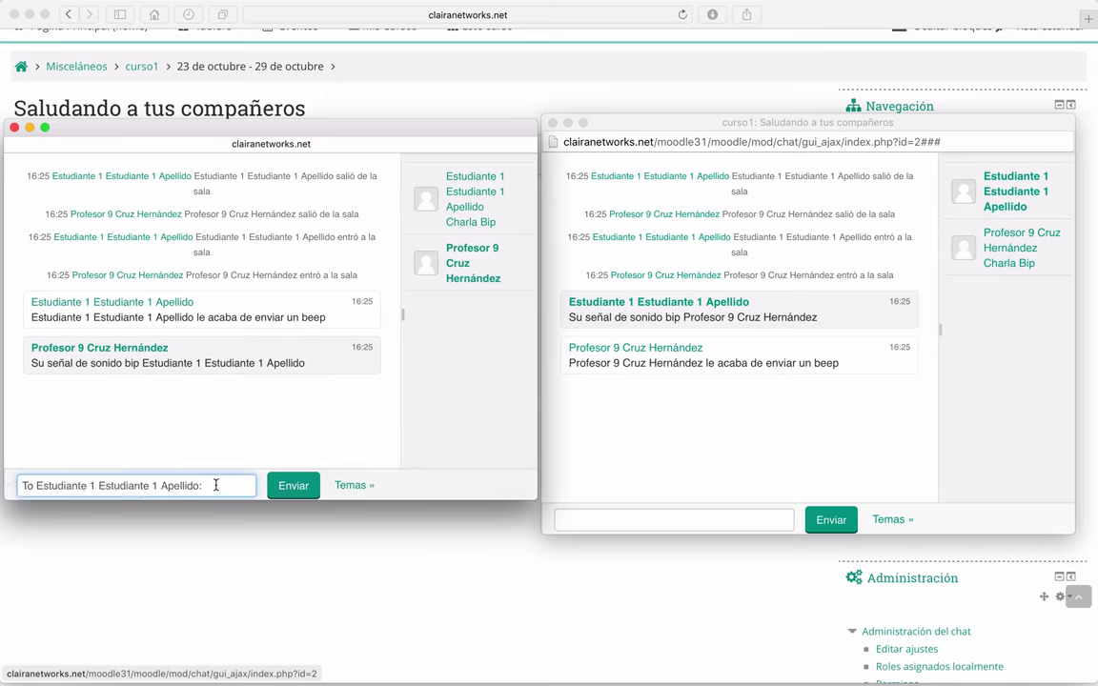
text(Hola Estudiante 1)
key(Return)
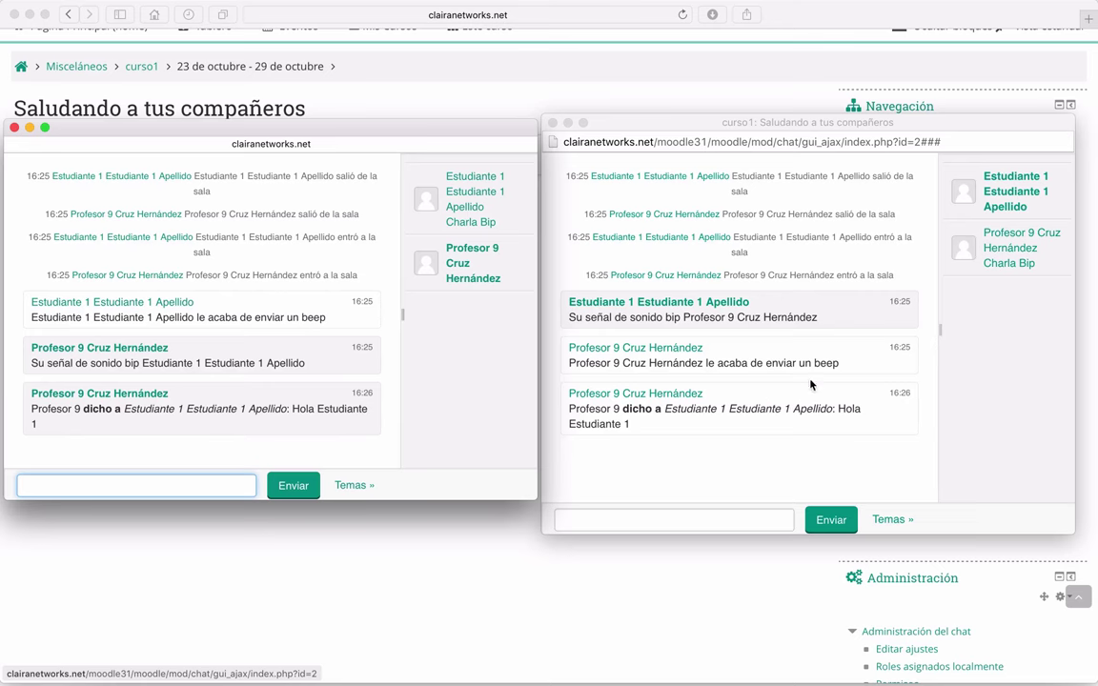
Step: Send the teacher another beep from the student's chat and bring the teacher's chat window forward
click(1025, 343)
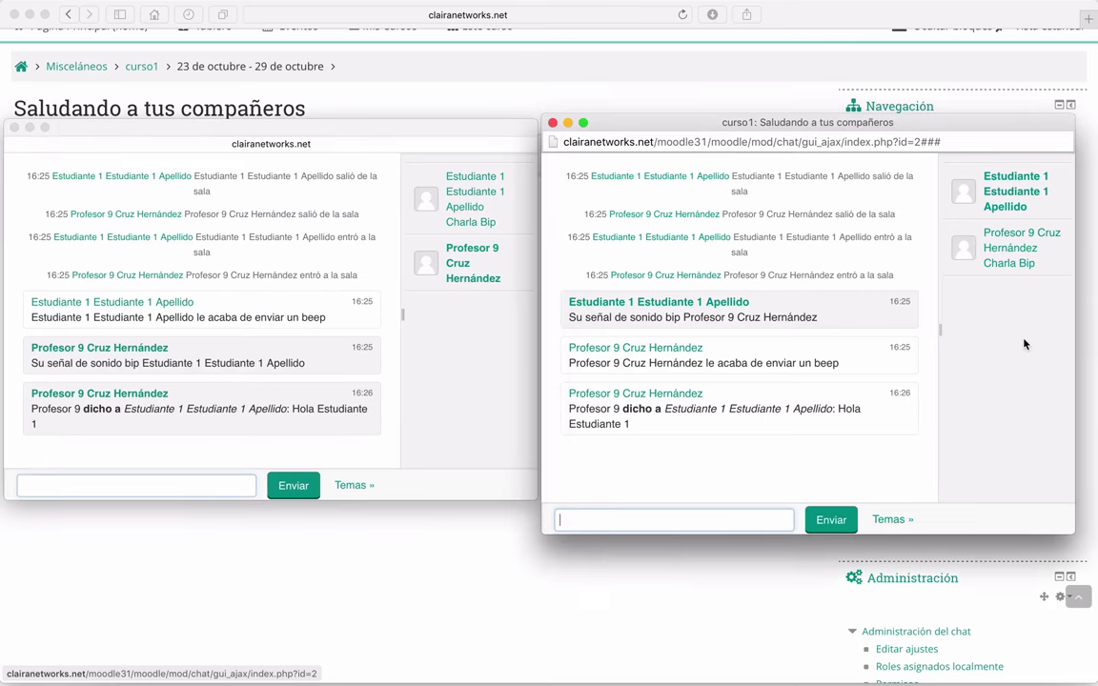
click(1027, 270)
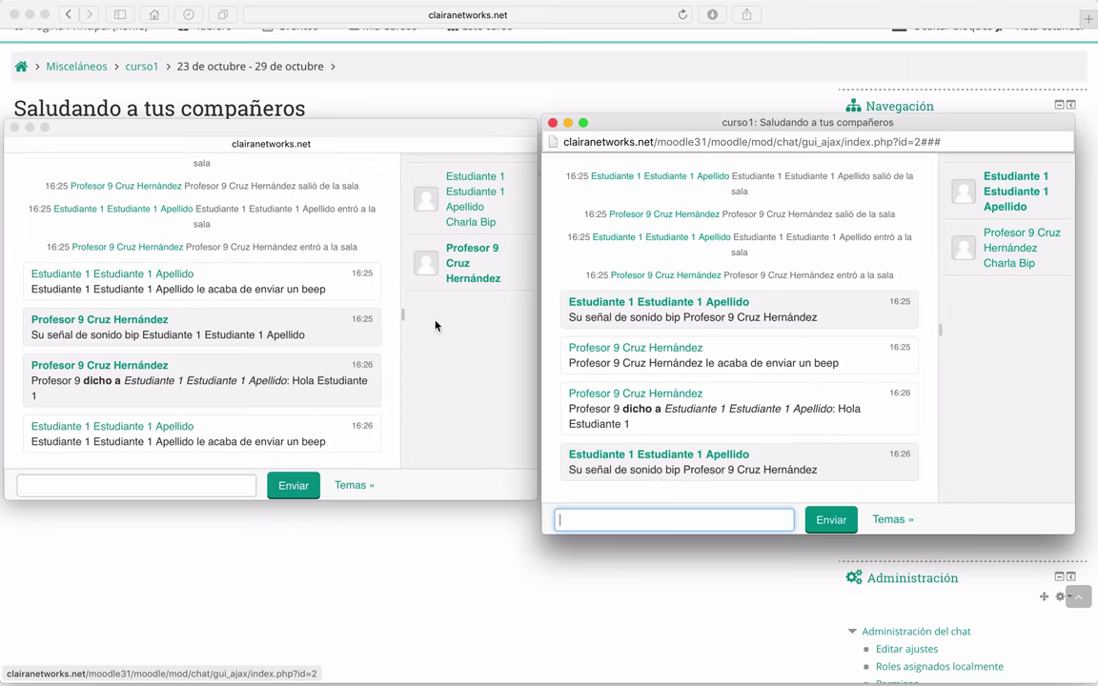
click(402, 360)
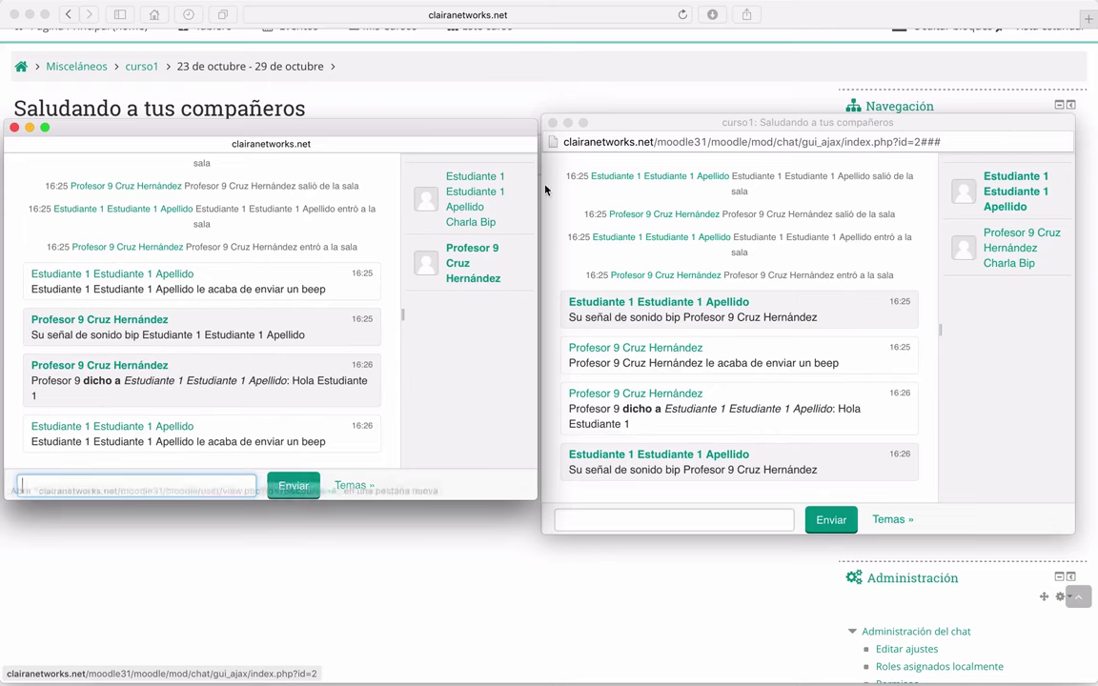
Step: Close the student's and the teacher's chat windows to return to the teacher's chat activity page
click(553, 124)
click(14, 127)
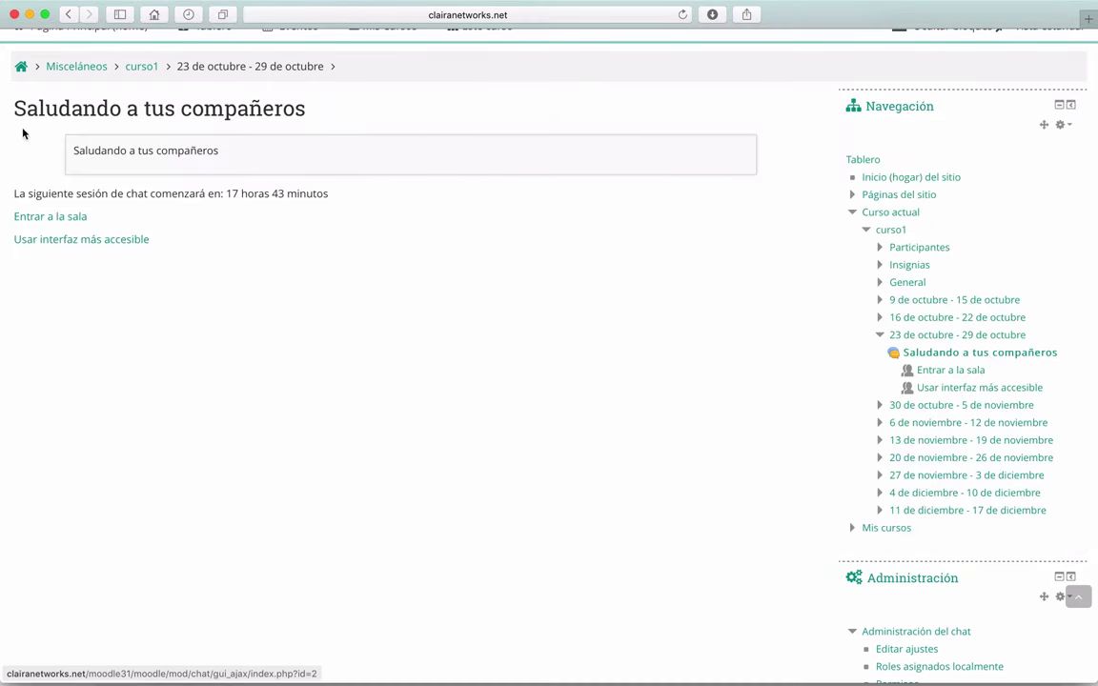
scroll(155, 343, up, 2)
scroll(155, 343, up, 1)
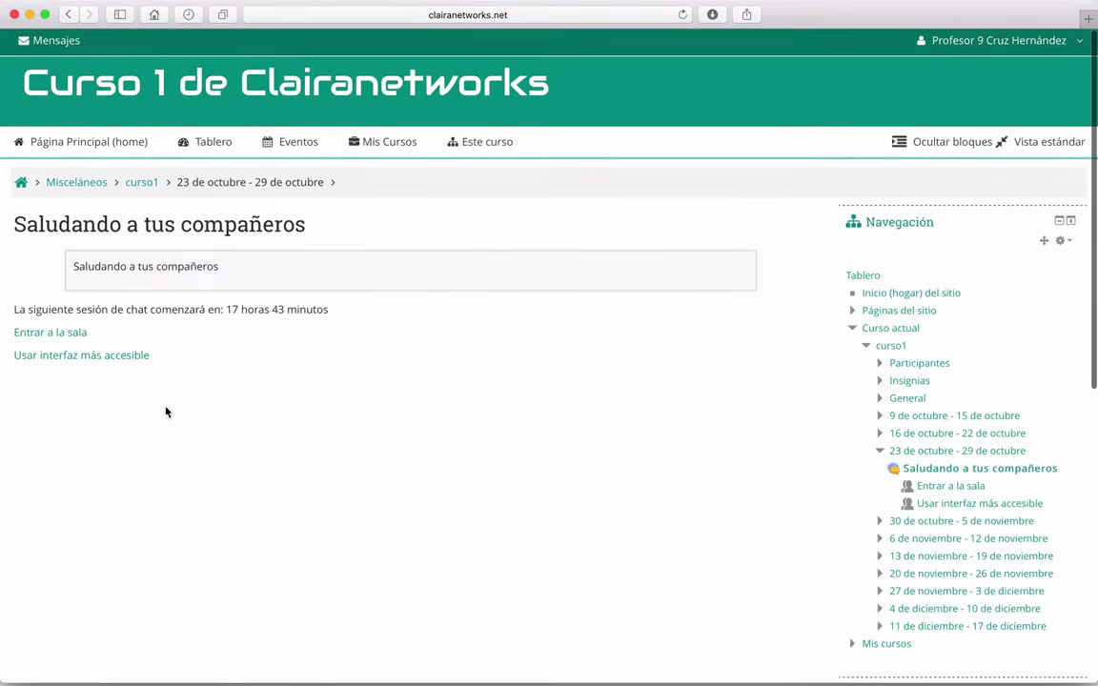
Step: Switch to the student's Chrome window, list the chat's previous sessions and view the session of 14 de junio de 2016, 16:17
key(ctrl+Up)
click(819, 475)
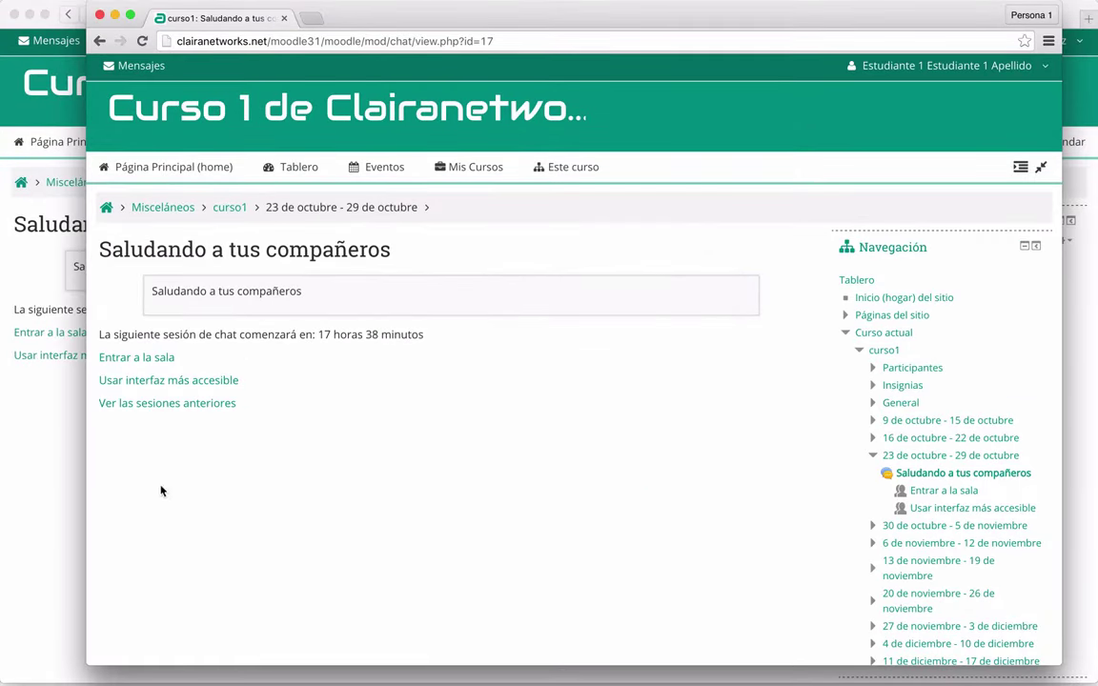
click(144, 404)
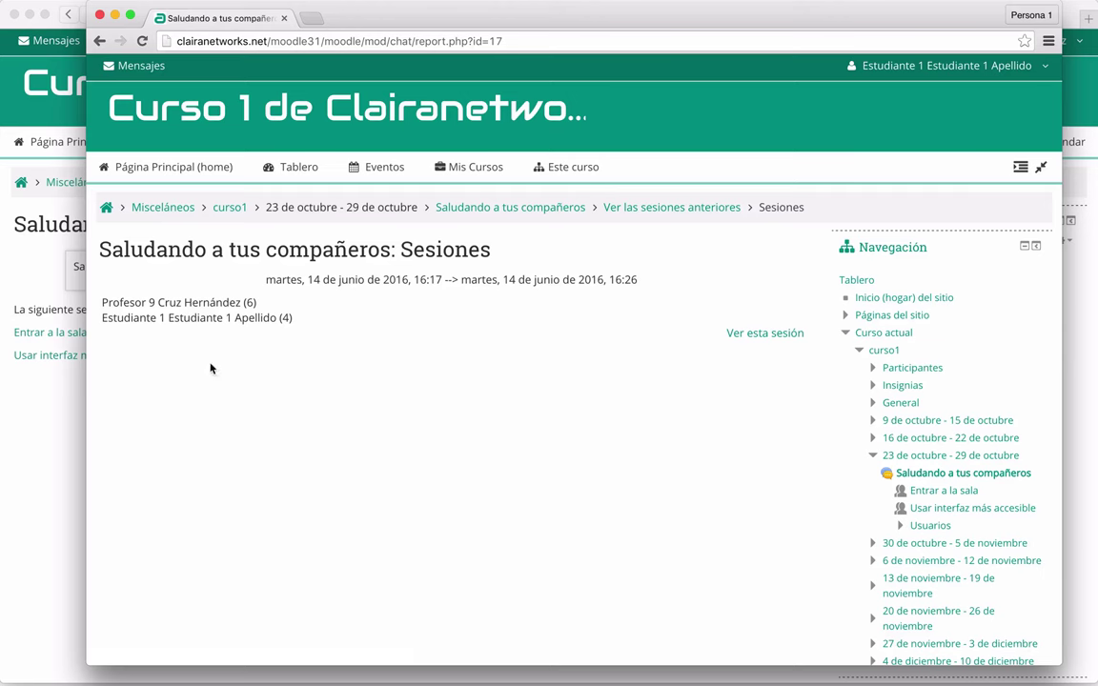
click(764, 336)
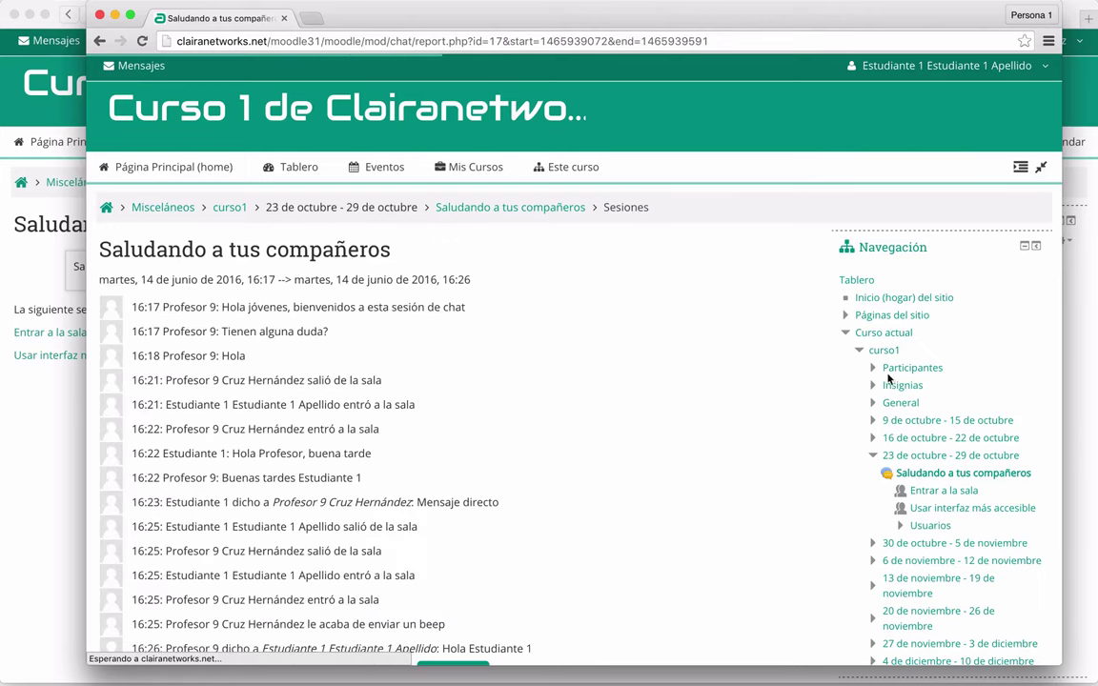
Step: Review the recorded messages and entries of the past chat session from start to end and return to the sessions list
scroll(650, 443, down, 1)
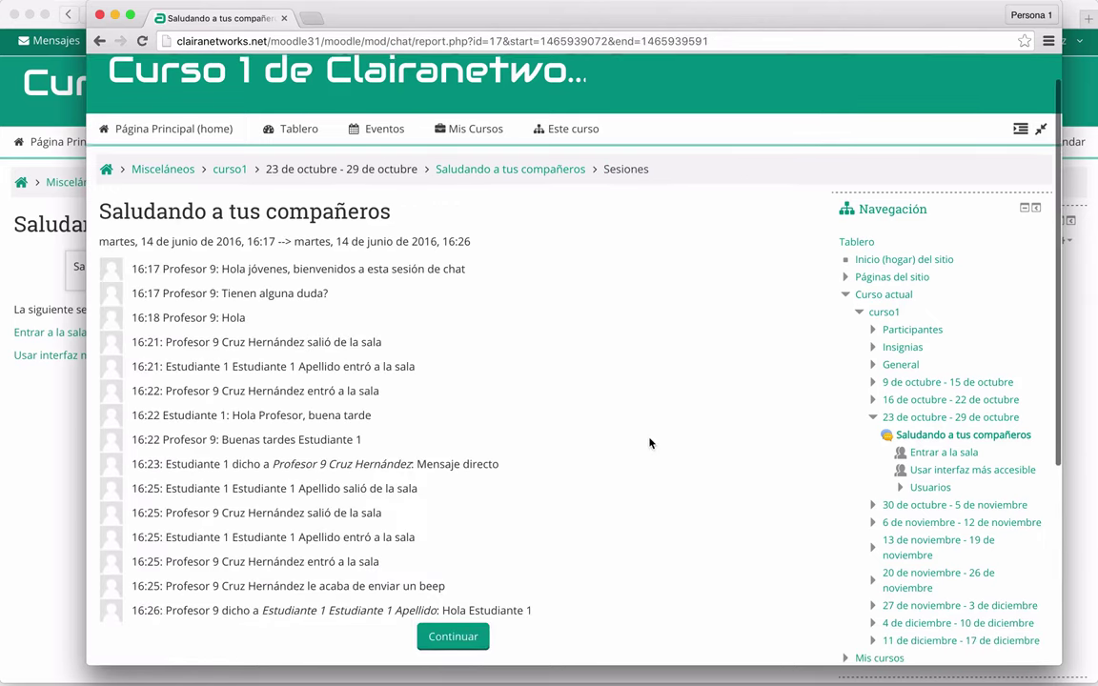
scroll(651, 444, down, 2)
scroll(650, 444, down, 2)
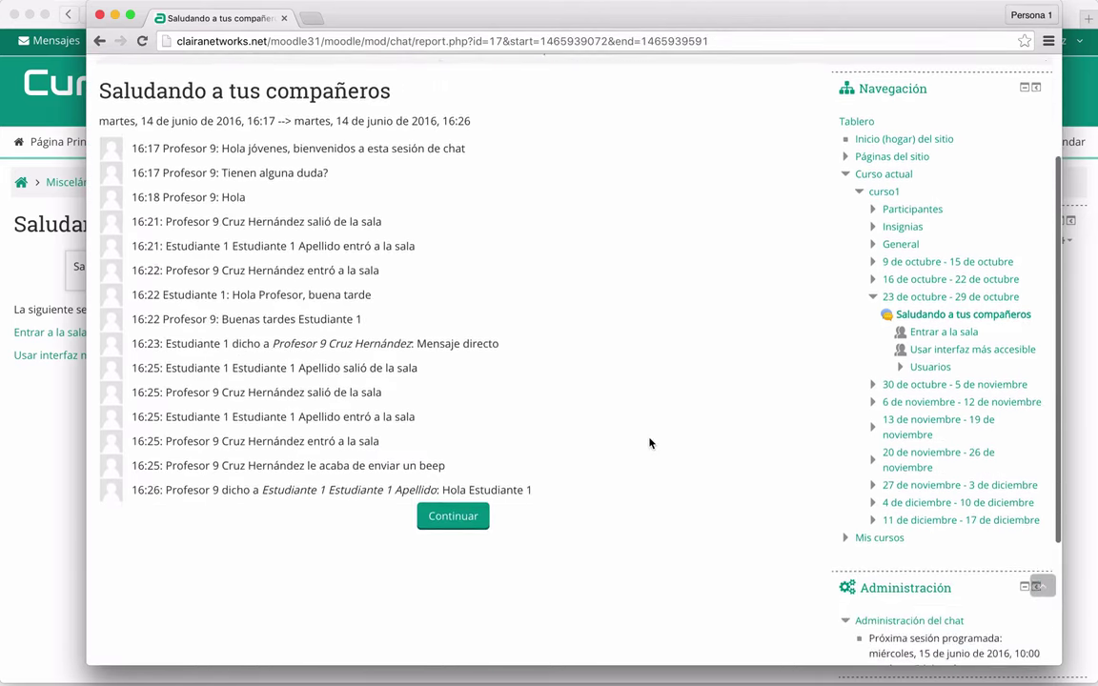
scroll(651, 443, down, 3)
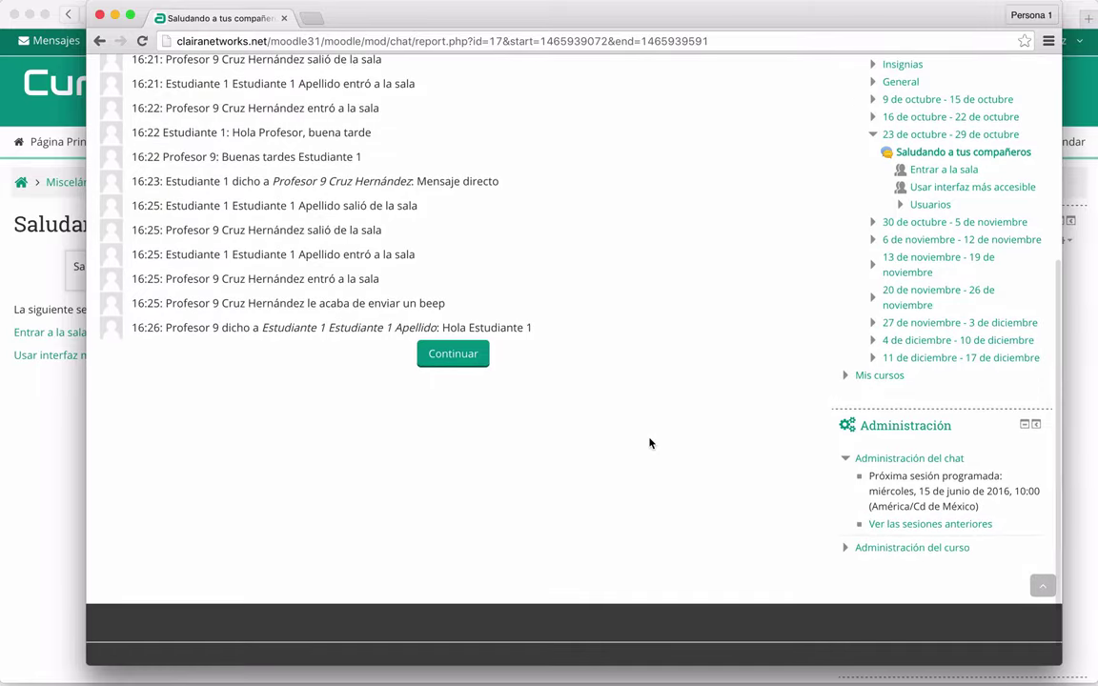
scroll(650, 443, up, 3)
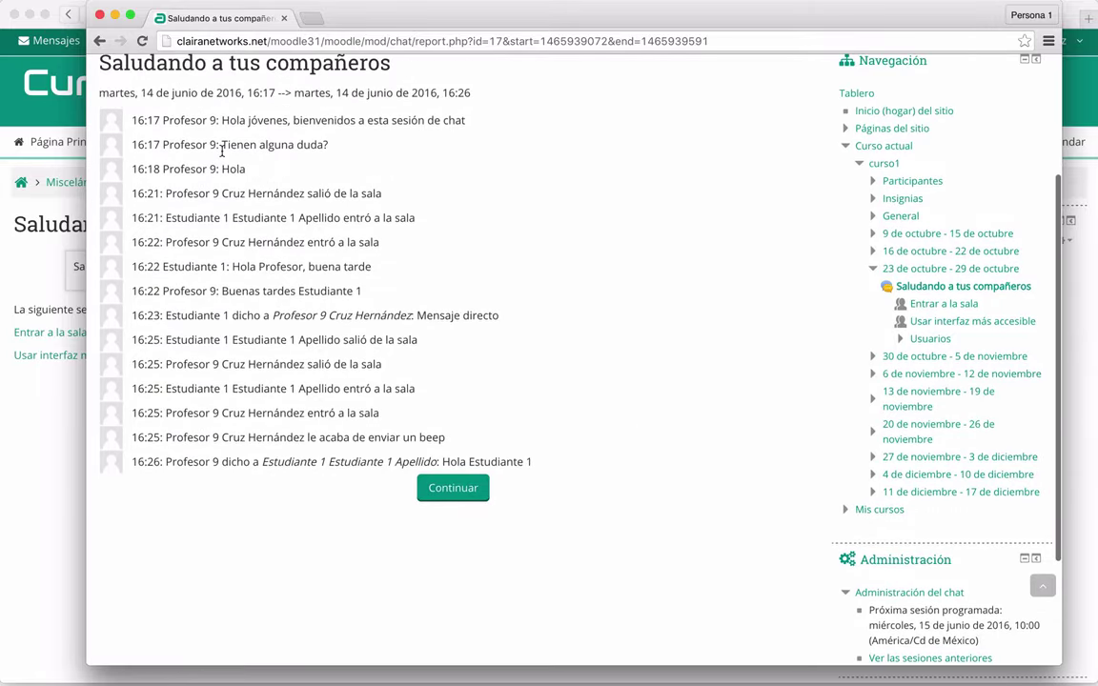
scroll(219, 314, up, 4)
scroll(217, 383, down, 2)
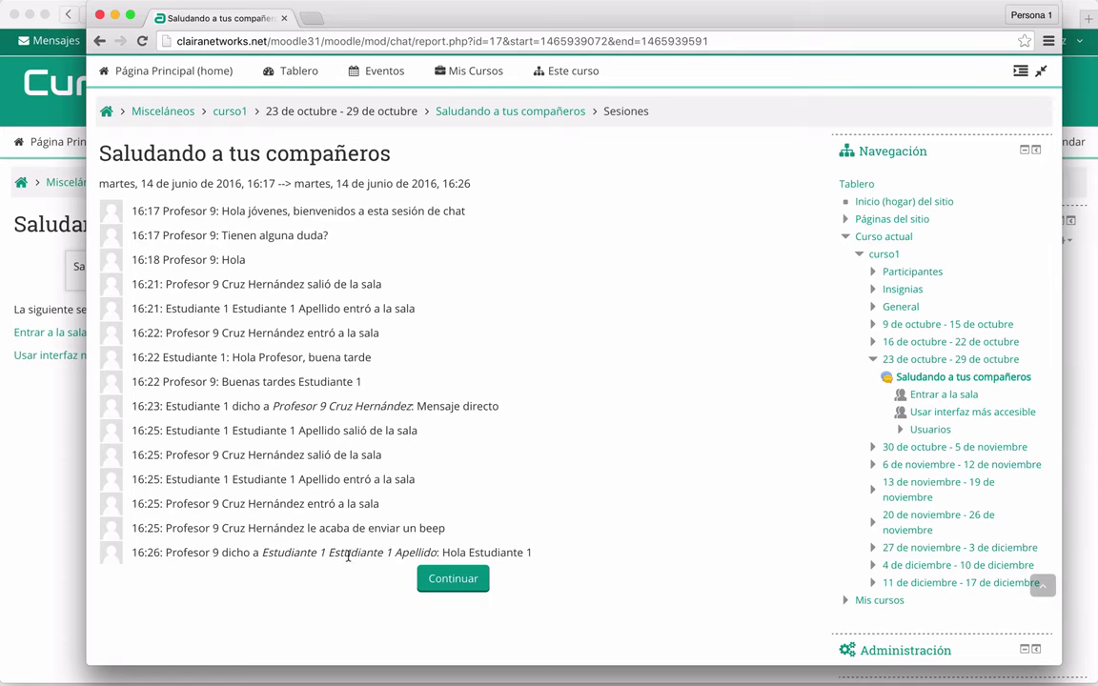
click(455, 584)
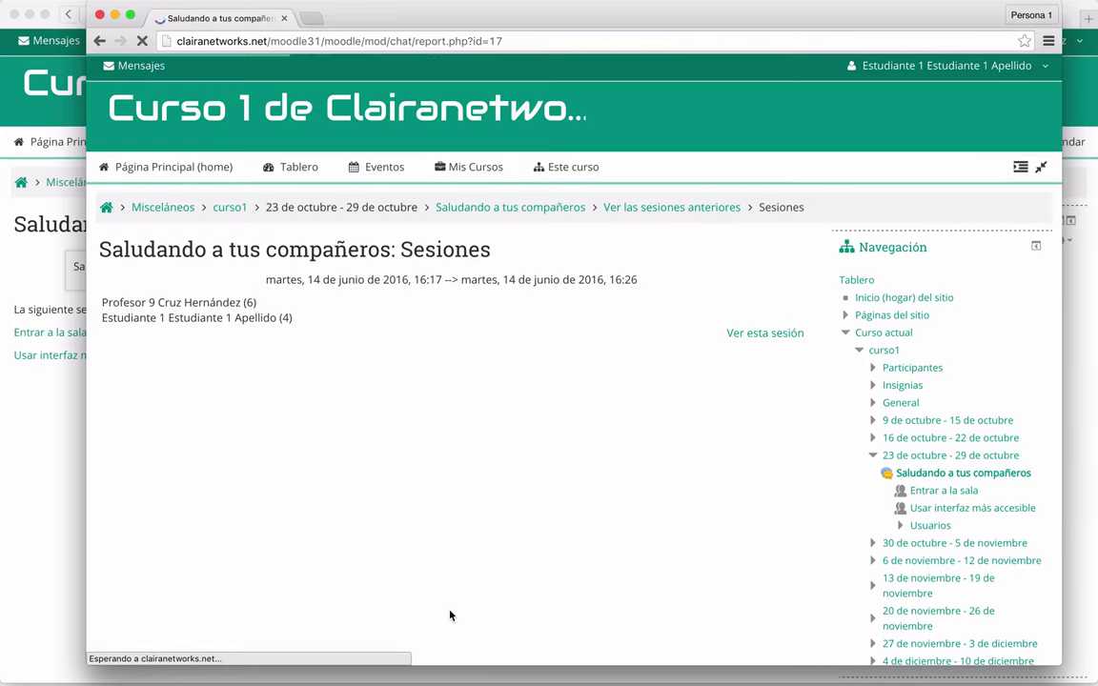
scroll(309, 377, down, 1)
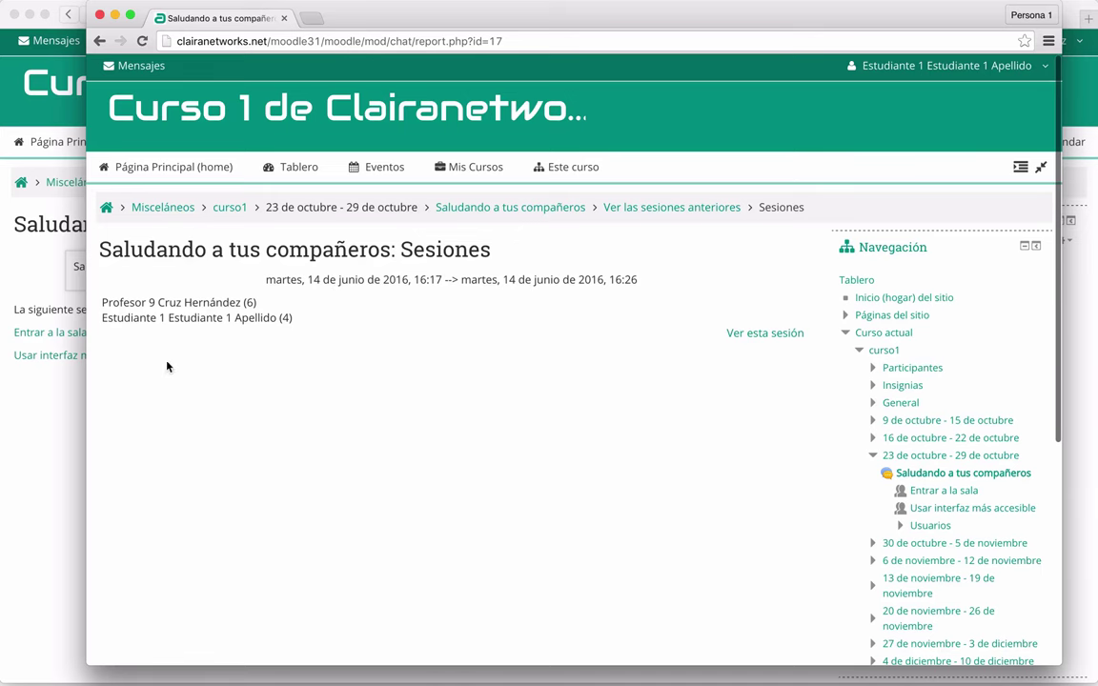
Step: Go back to the curso1 course page and look over its weekly sections and activities
click(228, 207)
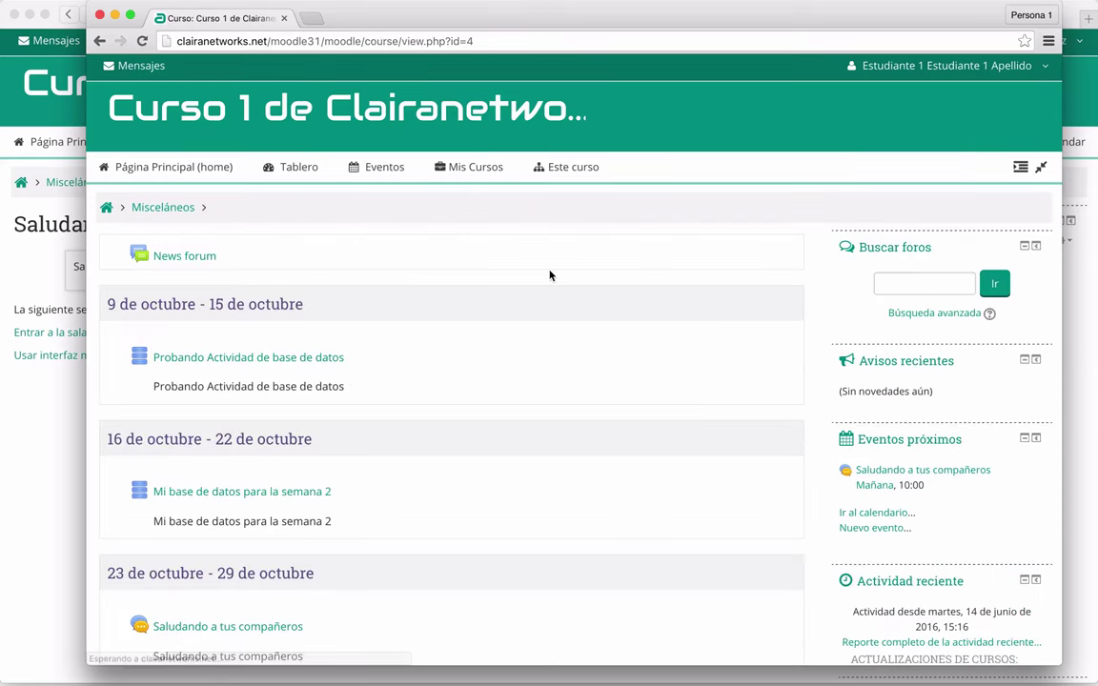
scroll(549, 276, down, 1)
scroll(549, 275, down, 4)
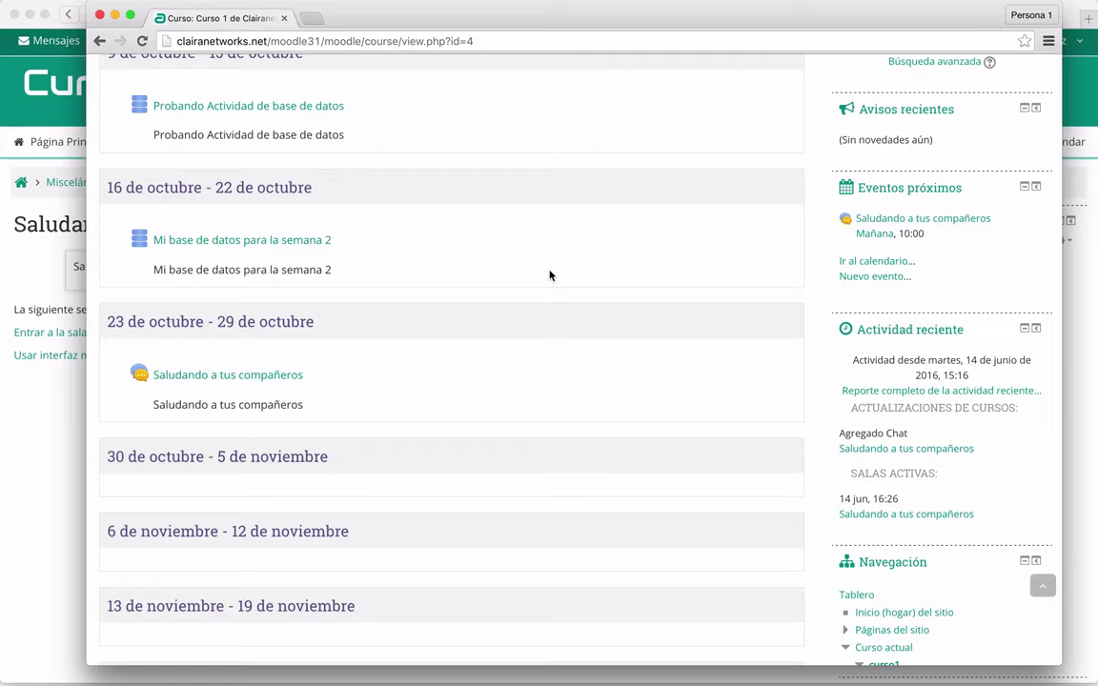
scroll(549, 275, up, 5)
scroll(550, 276, down, 8)
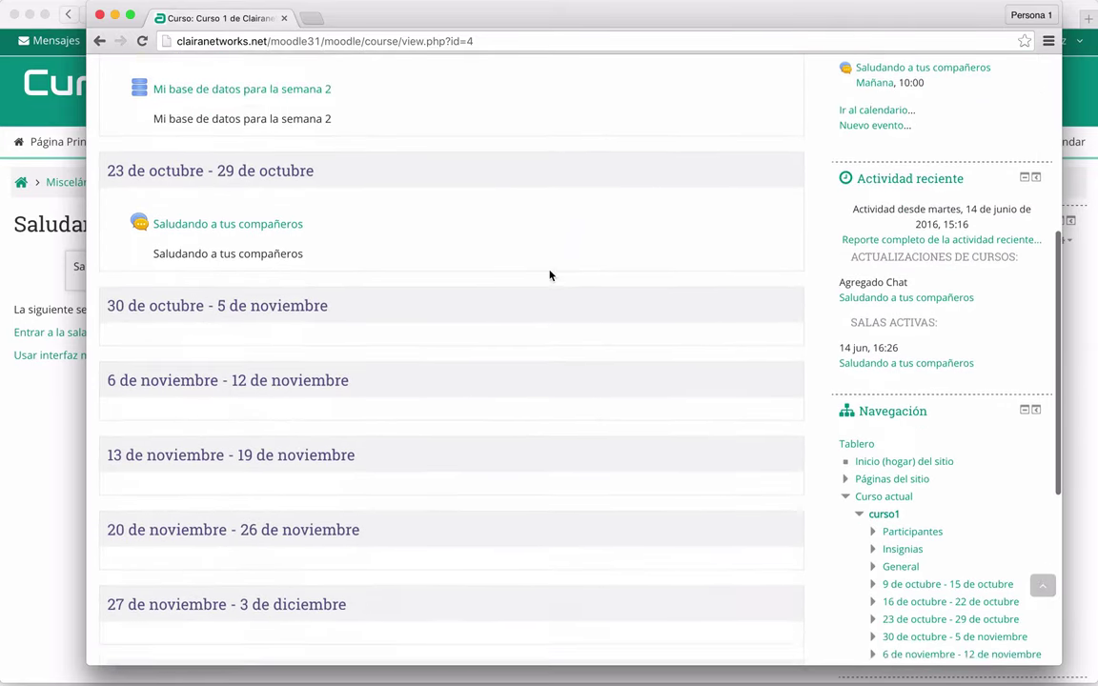
scroll(549, 276, down, 1)
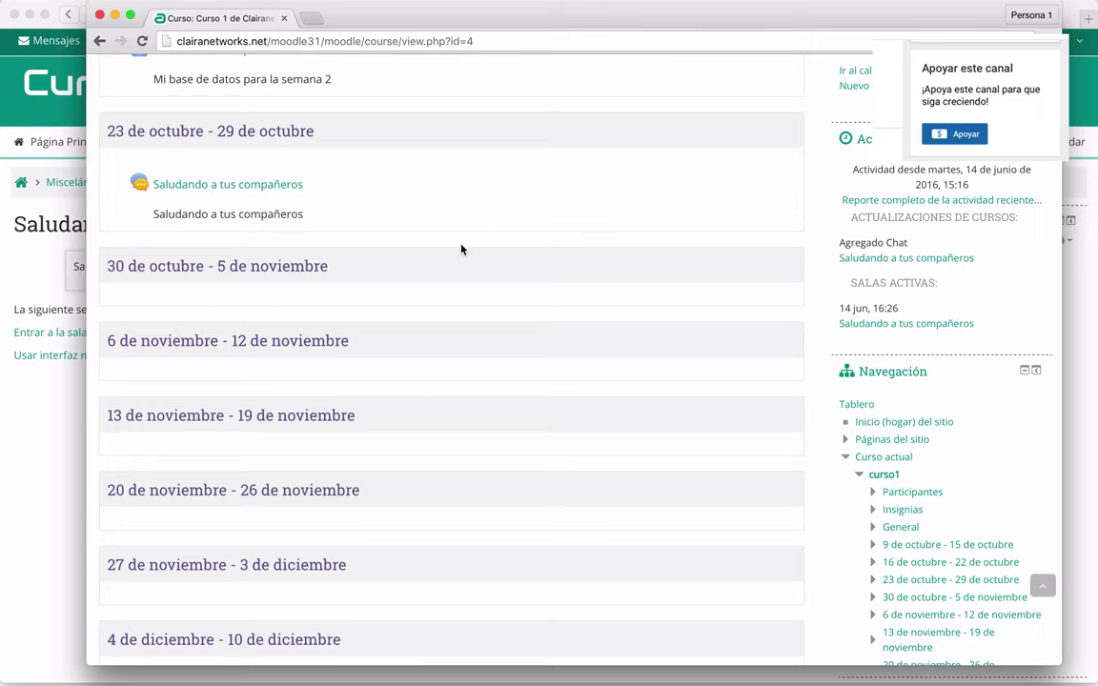
scroll(461, 249, up, 3)
scroll(461, 249, up, 6)
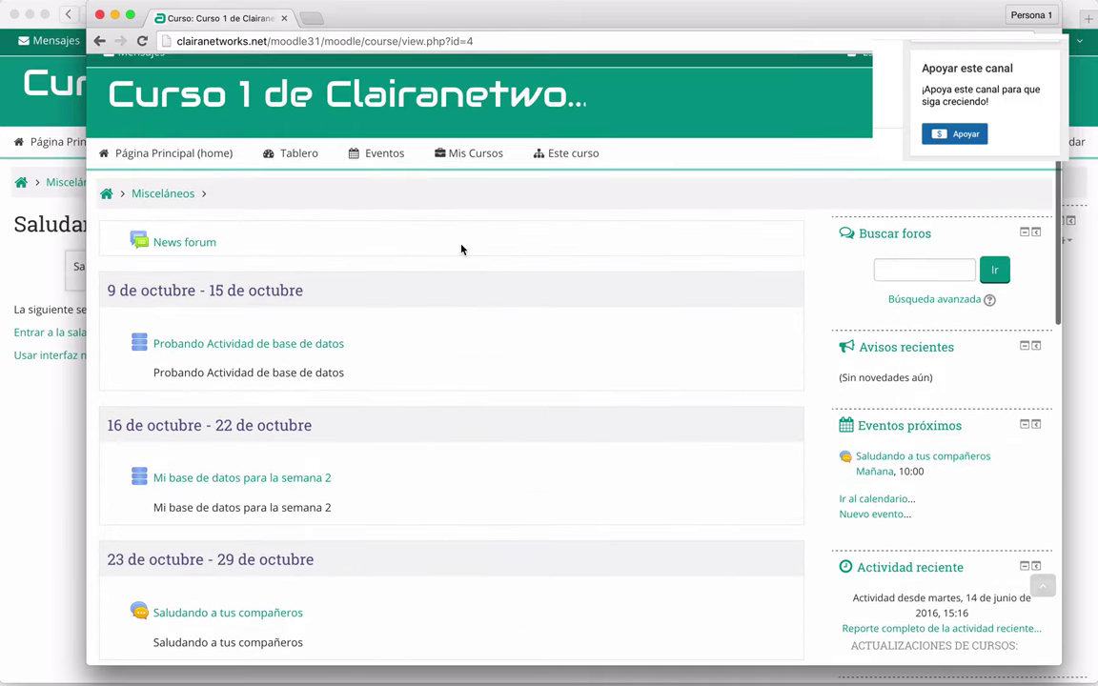
scroll(461, 249, up, 1)
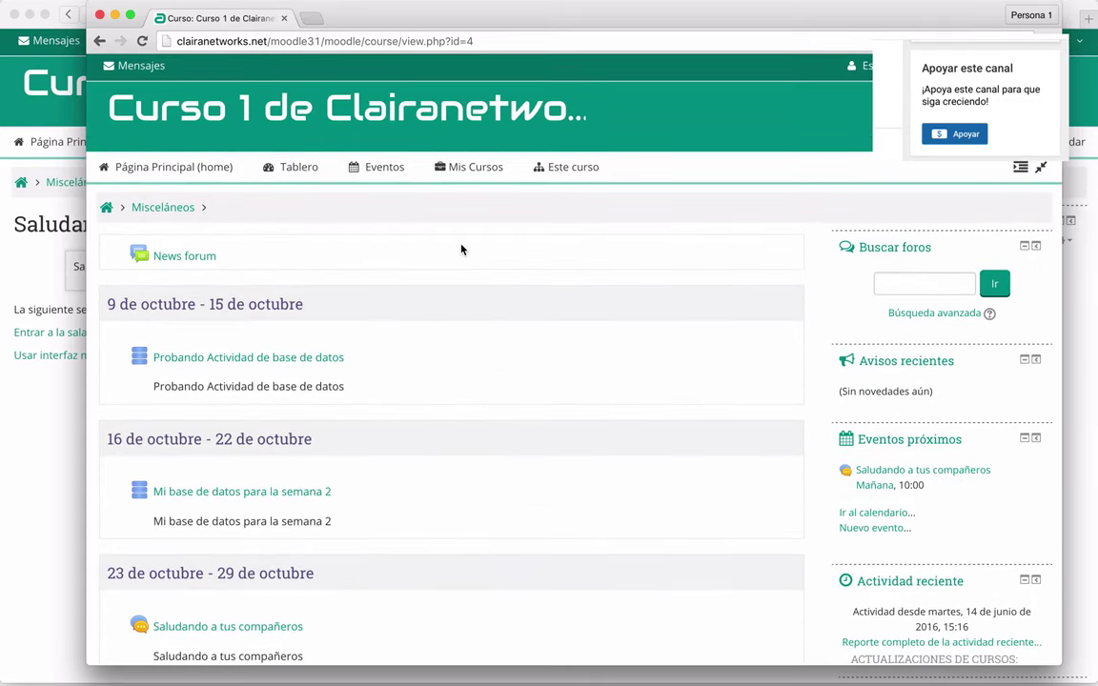